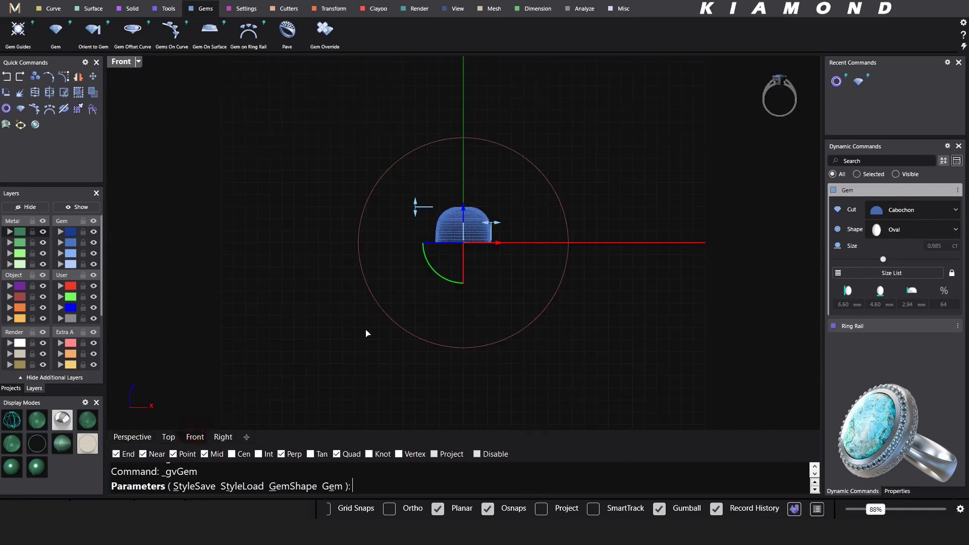
Move the oval cabochon gem up above the ring rail and enlarge it to 12 × 10 mm
drag(448, 226, 462, 121)
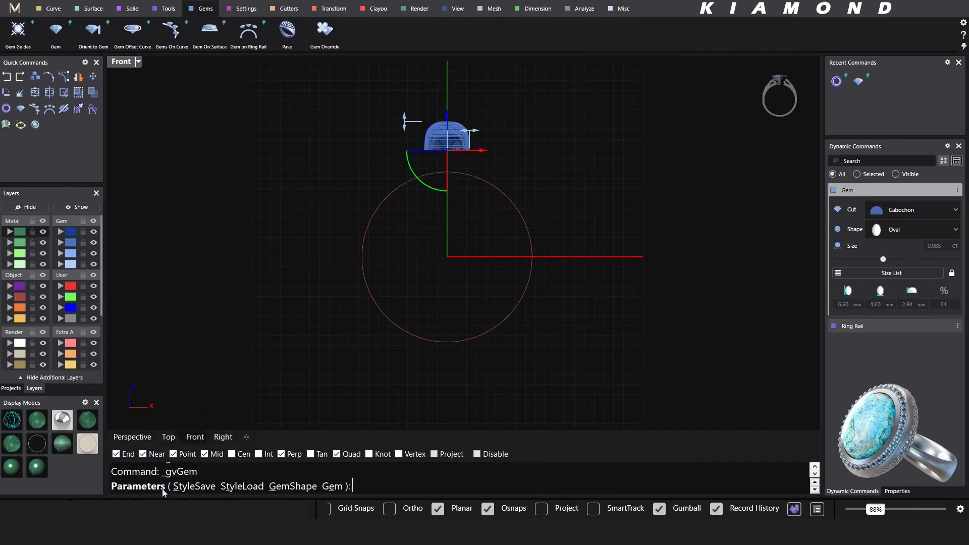
click(132, 437)
right_drag(560, 212, 520, 143)
drag(526, 127, 559, 95)
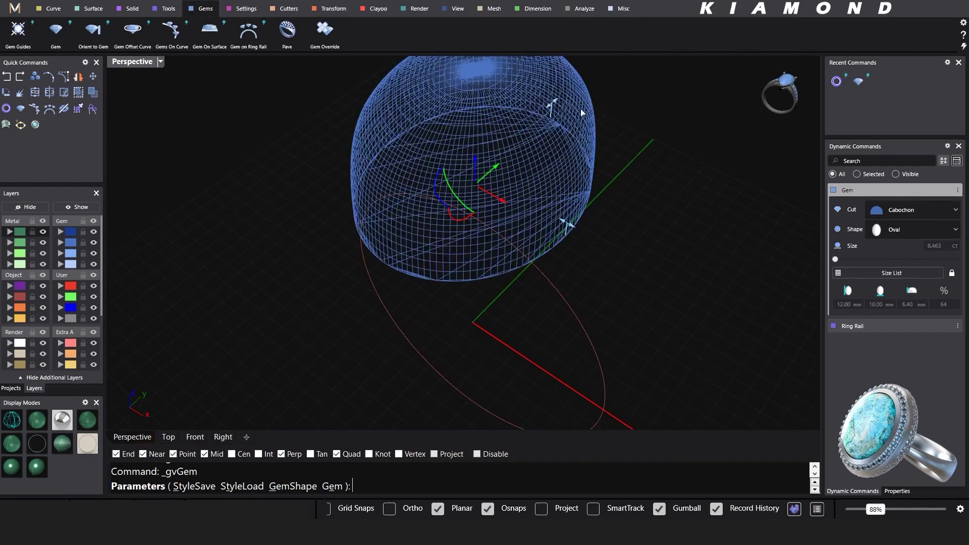
right_drag(559, 95, 595, 199)
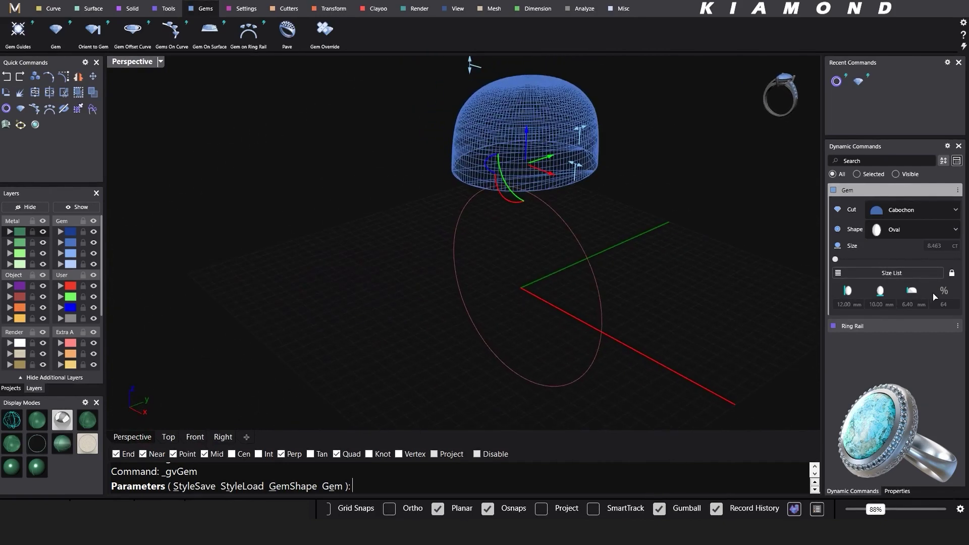
Unlock the gem's proportions, set its height to 3 mm and finish the gem
click(951, 274)
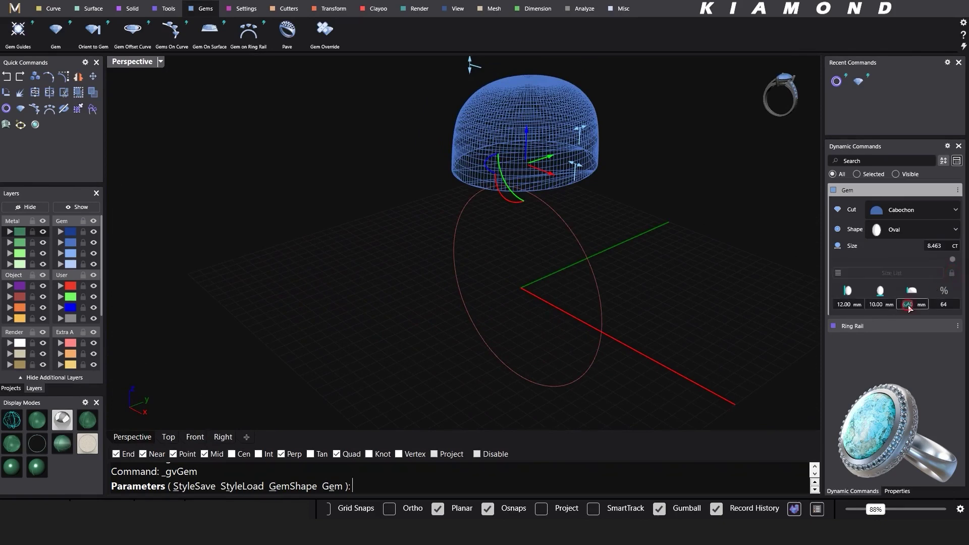
click(909, 304)
text(3)
key(Tab)
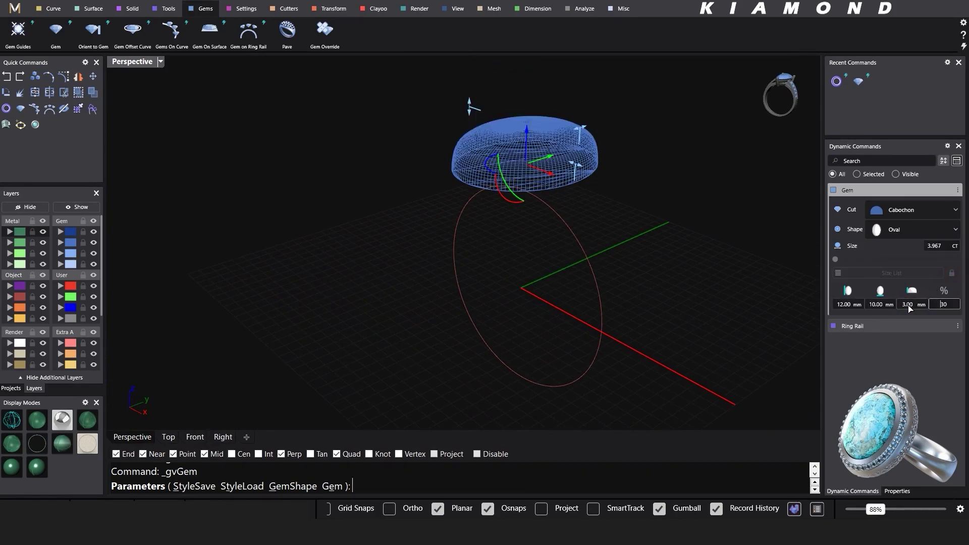
right_drag(614, 201, 588, 177)
key(Return)
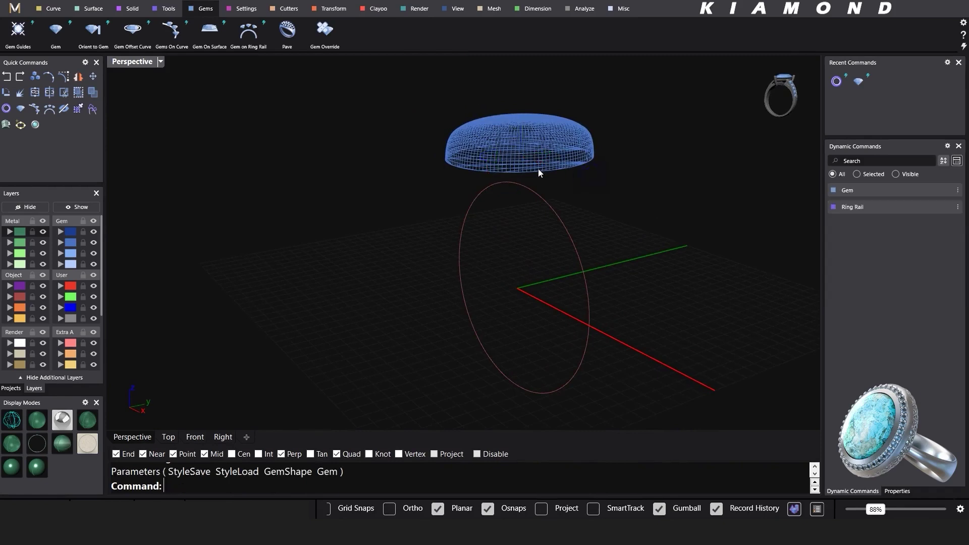
Create a gem offset curve around the cabochon's girdle
scroll(538, 168, up, 3)
click(15, 420)
mouse_move(392, 210)
right_down()
mouse_move(352, 210)
mouse_move(460, 223)
mouse_move(471, 160)
mouse_move(456, 221)
right_up()
scroll(456, 221, up, 2)
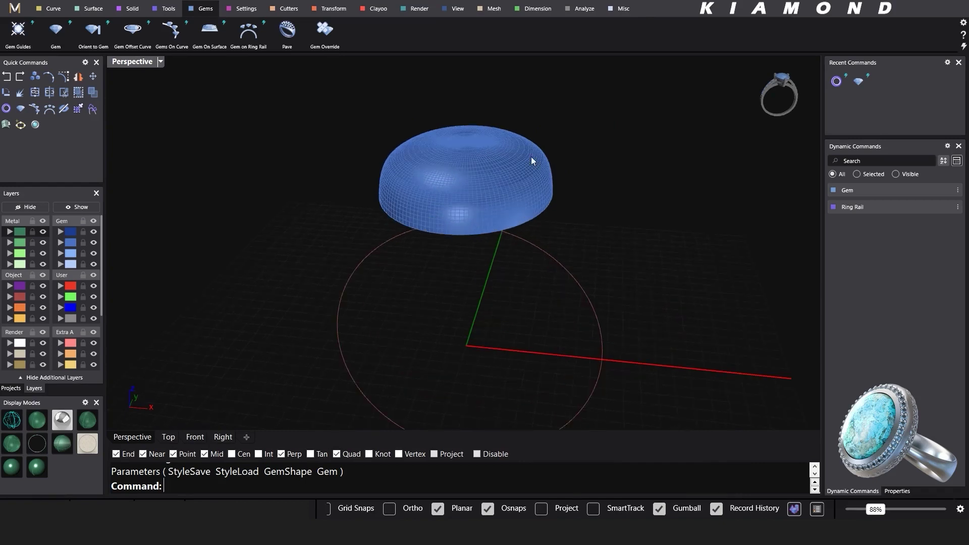
click(422, 146)
click(132, 32)
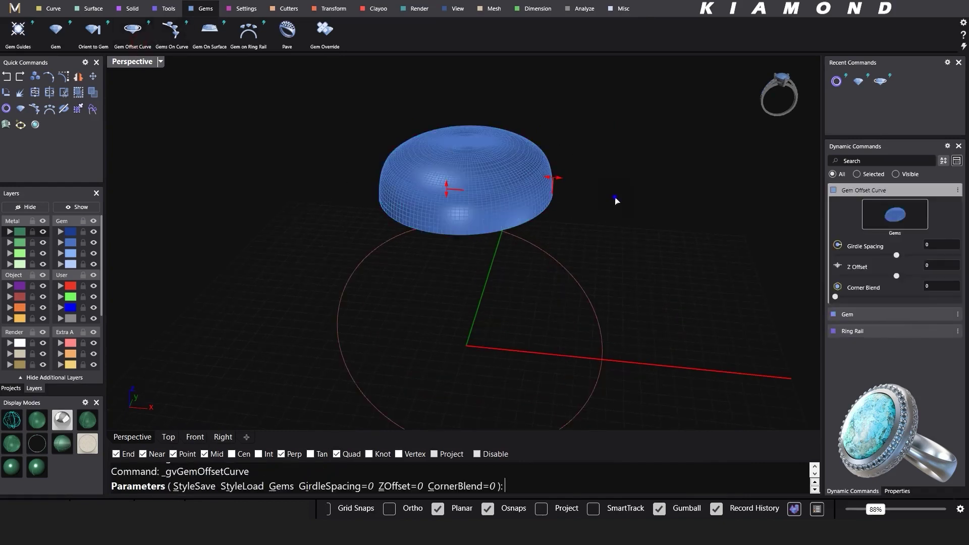
right_click(614, 197)
right_drag(615, 197, 580, 155)
Raise the gem offset curve in the Front view so it crosses the cabochon above its base
click(521, 148)
click(181, 437)
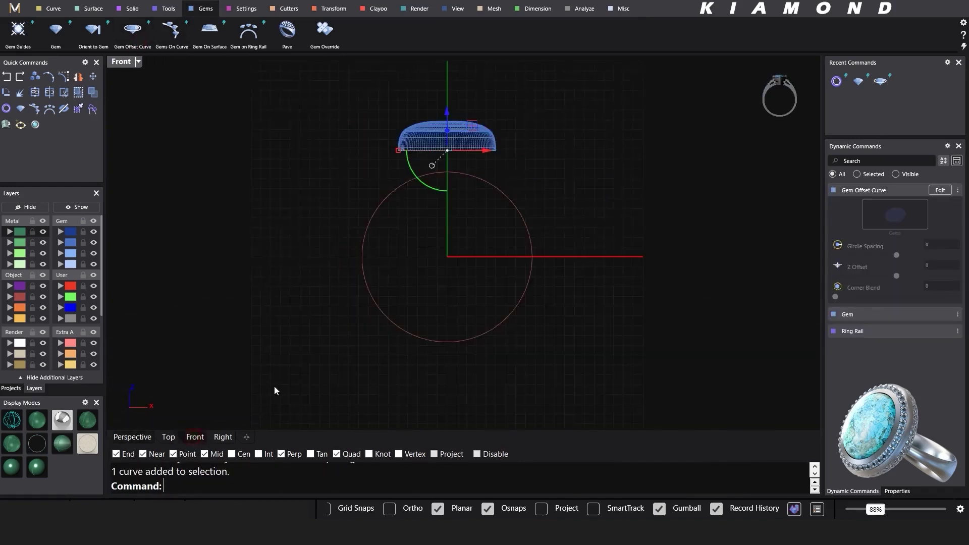
scroll(463, 207, up, 6)
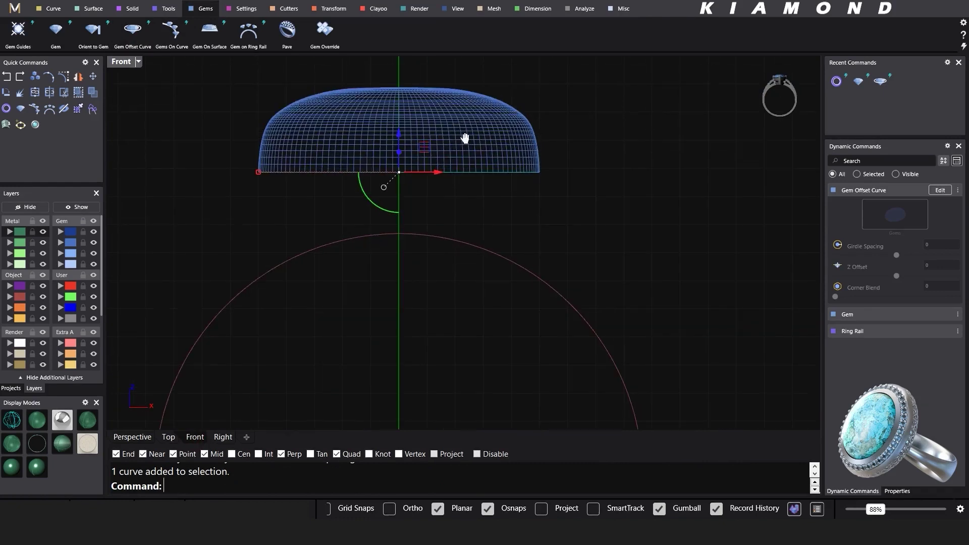
drag(402, 156, 402, 123)
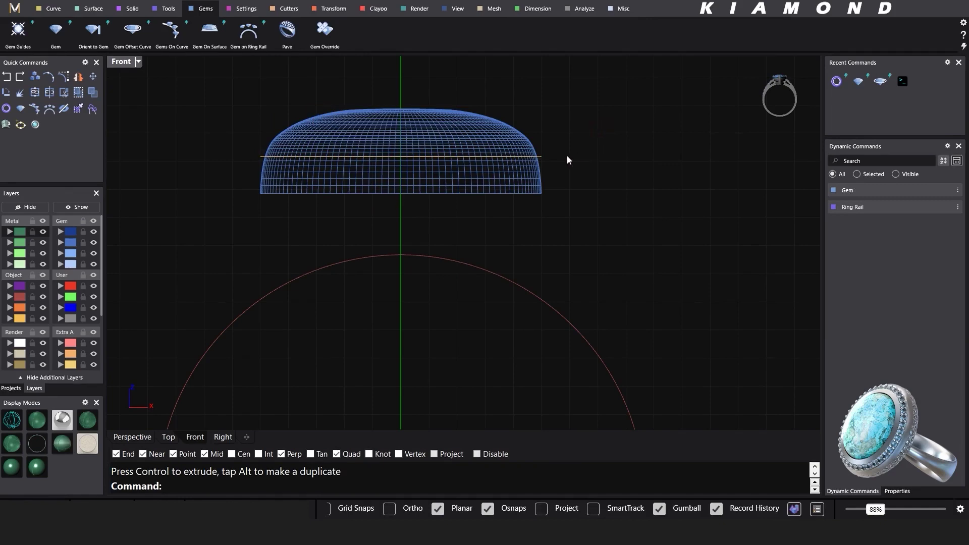
Raise the gem and its offset curve together to leave more space above the ring rail
scroll(513, 148, down, 2)
scroll(513, 148, down, 2)
drag(294, 98, 542, 175)
drag(437, 106, 439, 83)
right_drag(527, 145, 493, 166)
key(Escape)
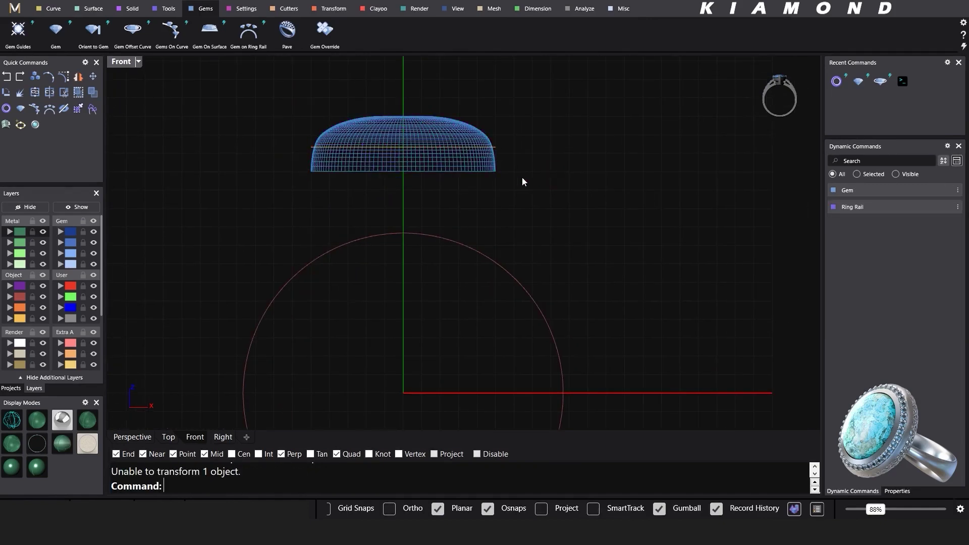
Draw a slightly descending interpolated curve about 0.7 mm long, outward from the offset curve's quadrant beside the gem
click(53, 9)
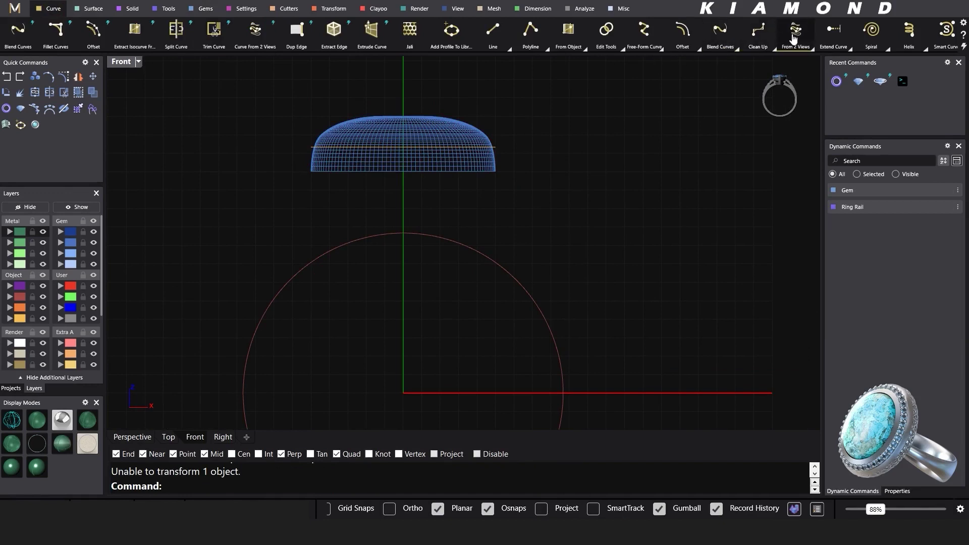
click(634, 43)
scroll(497, 147, up, 5)
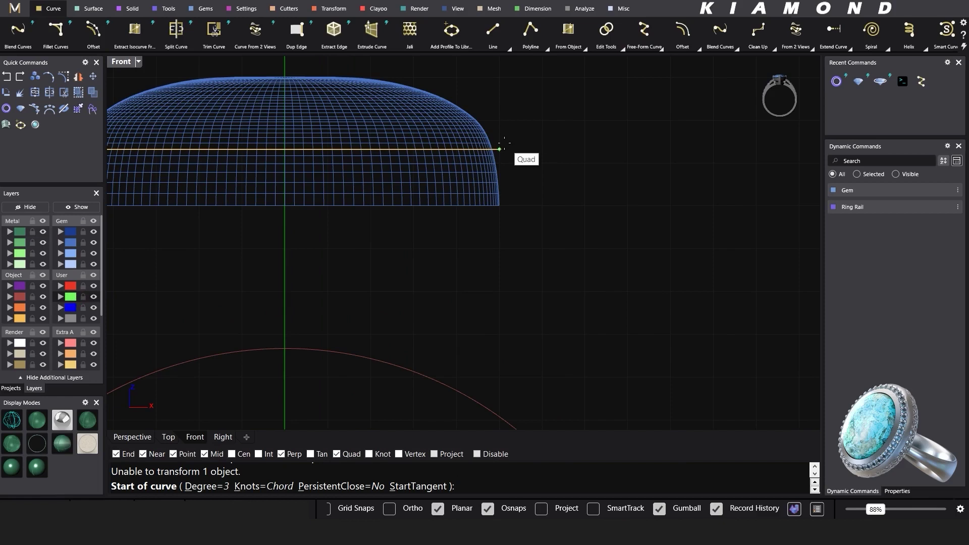
click(499, 149)
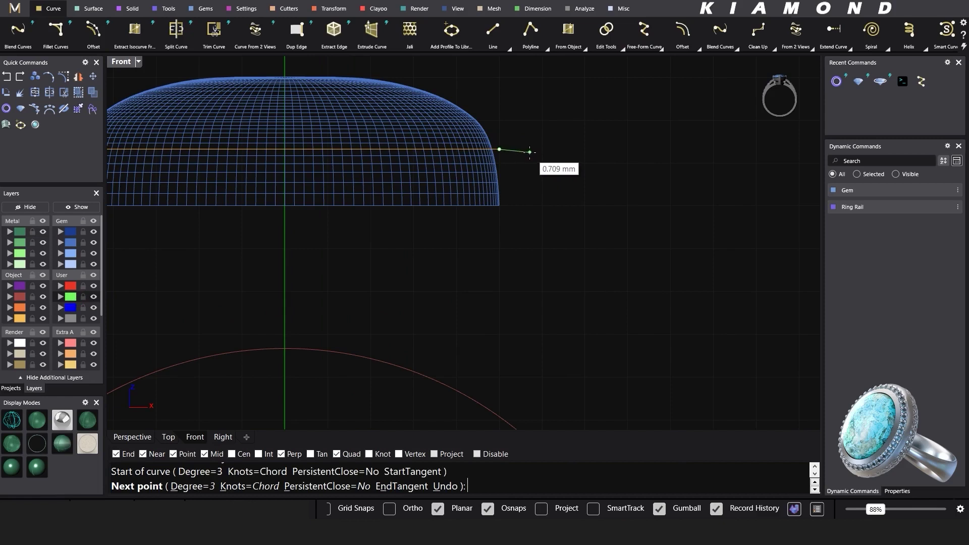
click(528, 157)
right_click(528, 157)
right_click(528, 156)
click(527, 157)
key(Escape)
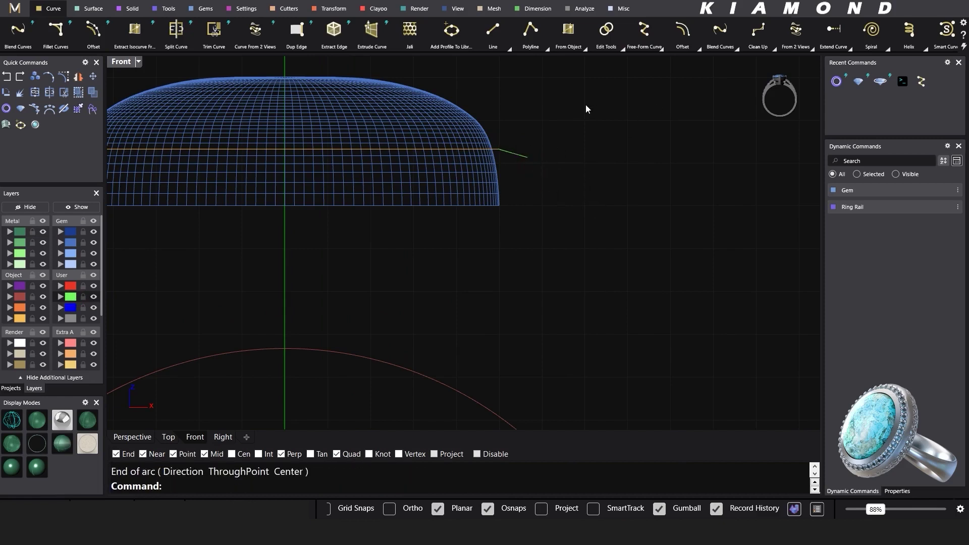
Draw a concave arc by start point, running outward and down from the end of the short sloping curve
text(arc)
key(Return)
click(269, 487)
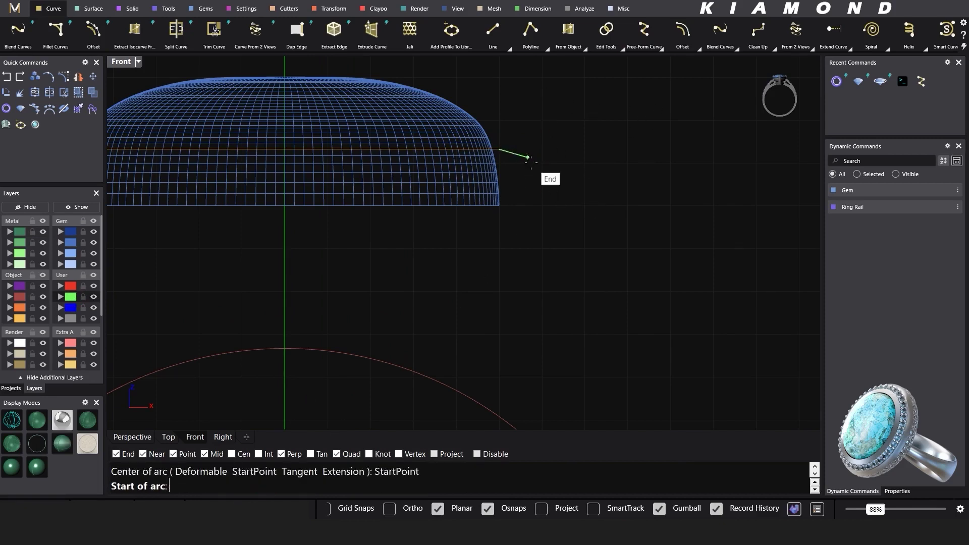
click(527, 156)
click(567, 193)
click(556, 189)
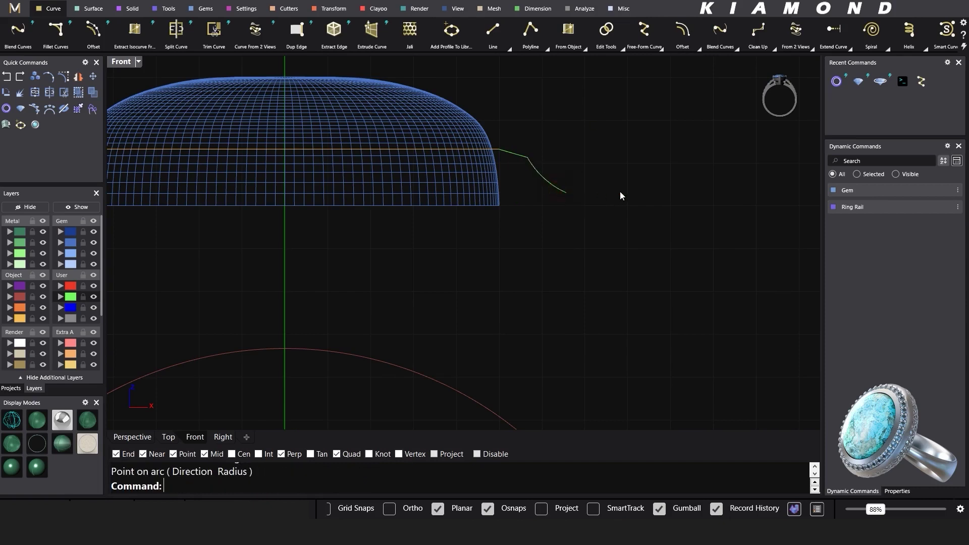
Draw an interpolated curve from the arc's lower end, bulging outward and sweeping back inside the ring rail
scroll(567, 204, down, 2)
click(920, 81)
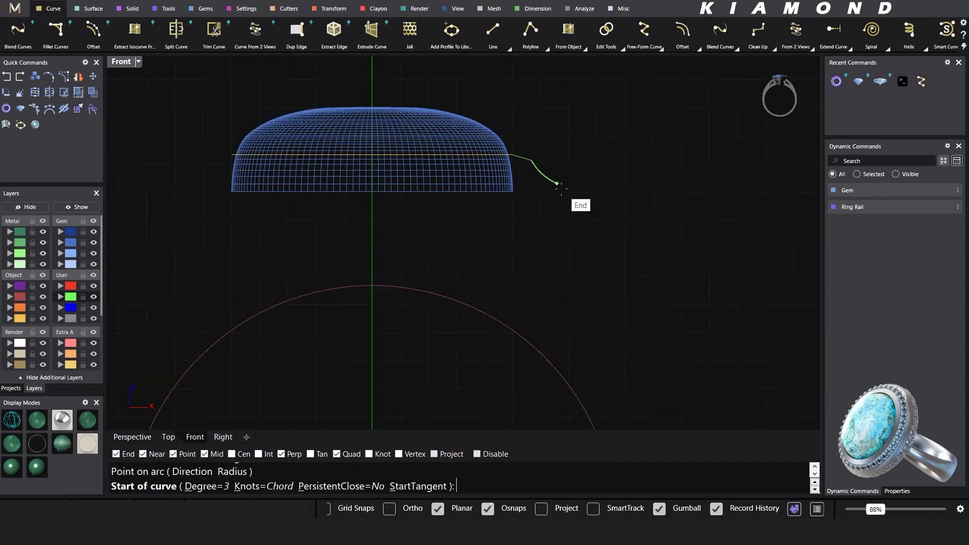
click(557, 184)
click(573, 218)
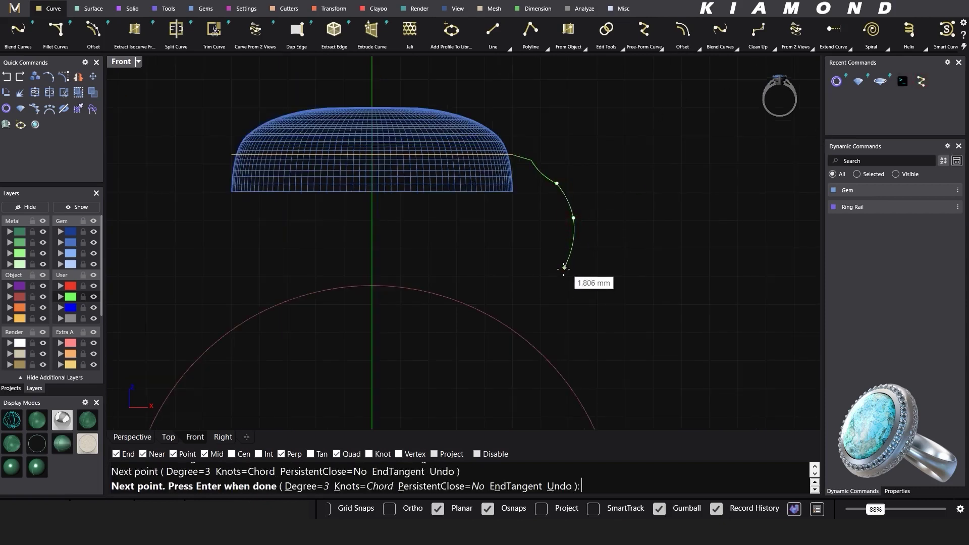
click(546, 291)
click(475, 352)
key(Return)
scroll(546, 229, down, 2)
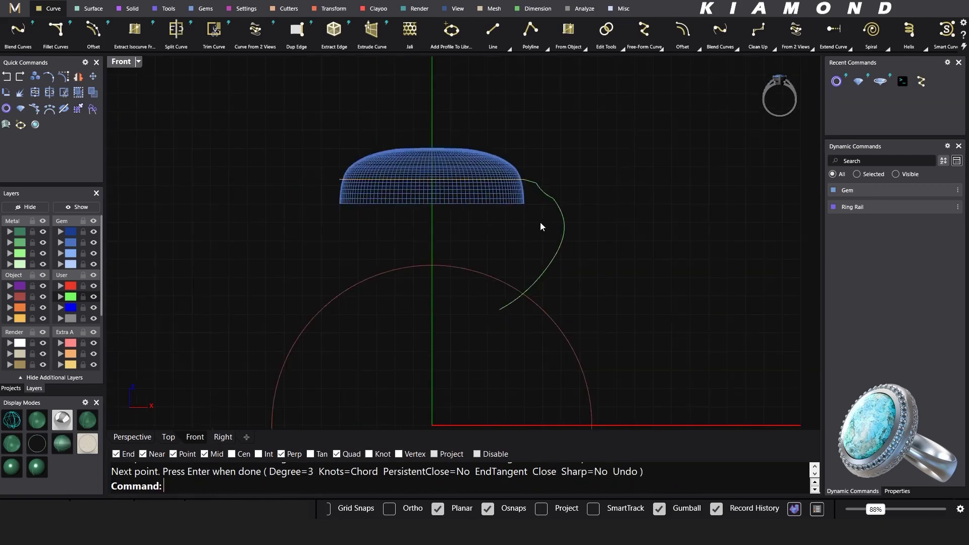
Join the sloping curve, the arc and the bulging curve into one outer profile
scroll(540, 222, up, 4)
drag(552, 159, 542, 176)
shift+click(589, 222)
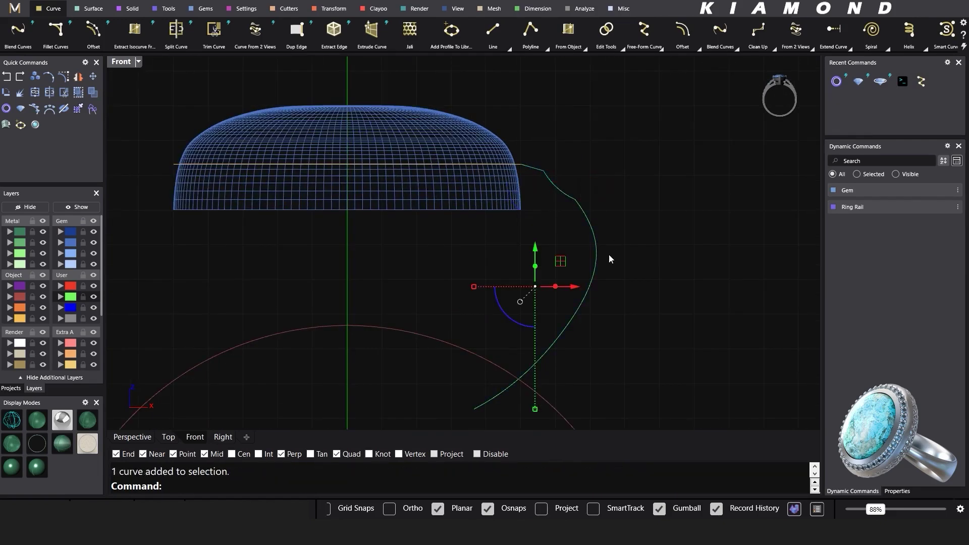
key(ctrl+j)
Offset the outer profile 0.9 mm toward the inside
scroll(526, 176, up, 4)
key(ctrl+shift+o)
text(0.9)
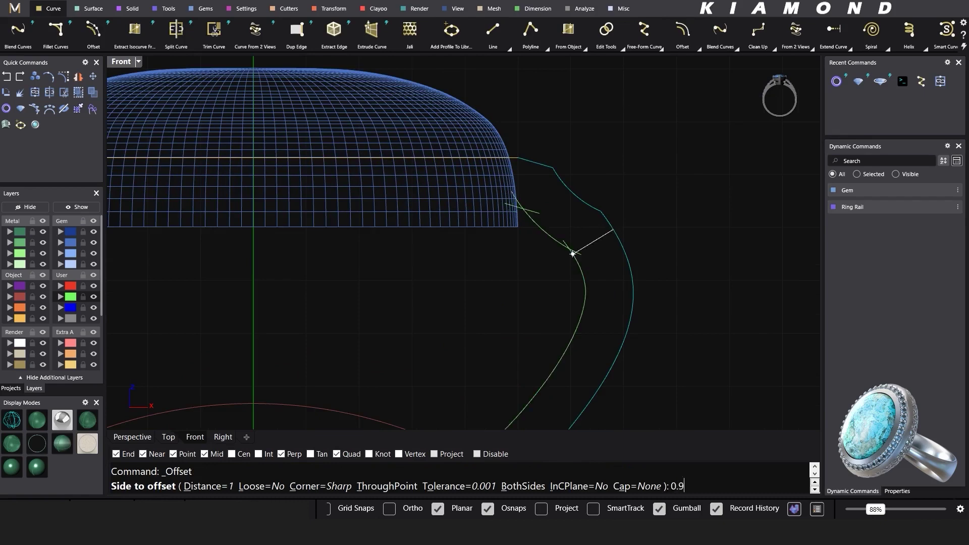
key(Return)
click(596, 240)
scroll(588, 243, down, 2)
scroll(565, 207, up, 3)
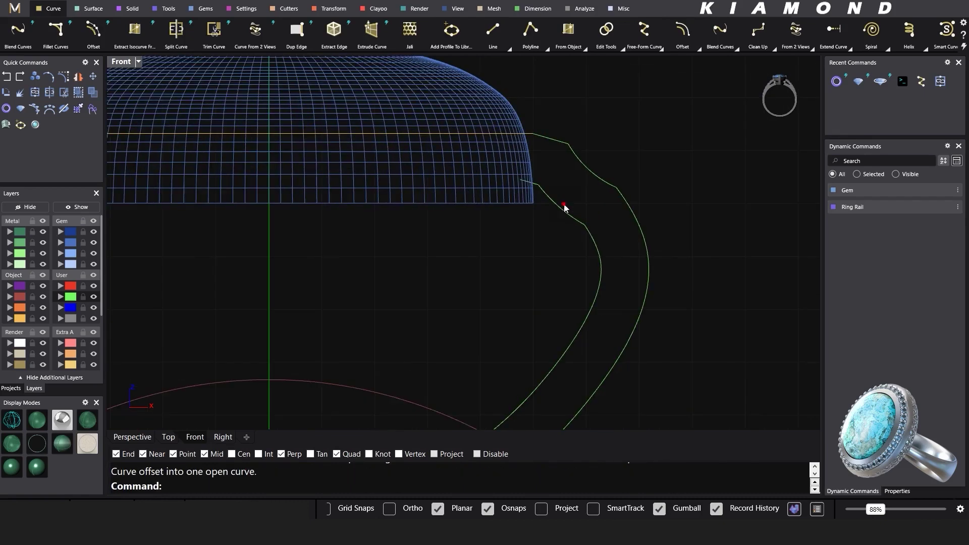
Explode the inner offset curve and delete its short uppermost segment
shift+click(564, 211)
click(19, 92)
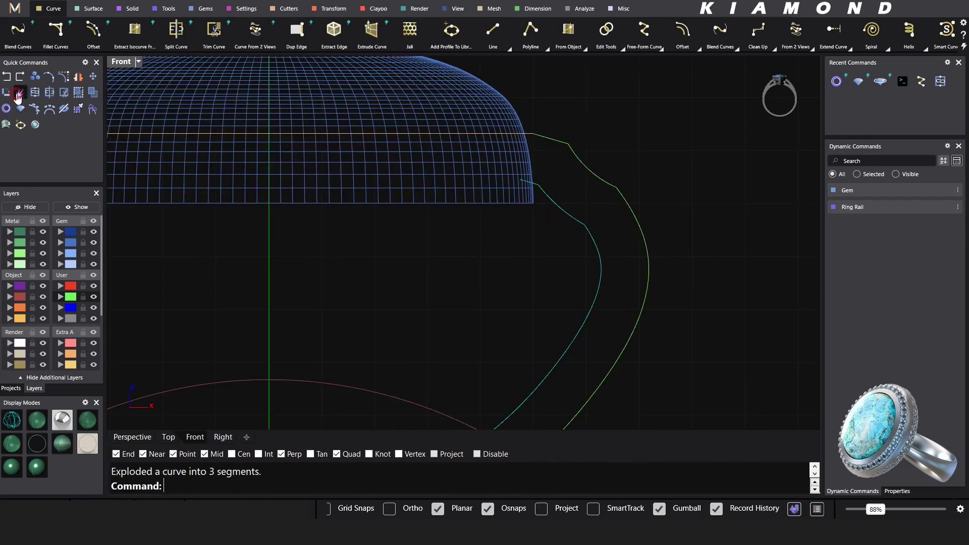
drag(463, 259, 542, 190)
Draw a vertical line from the outer profile's upper end to just below the gem's base, then a short horizontal line inward
scroll(544, 161, up, 2)
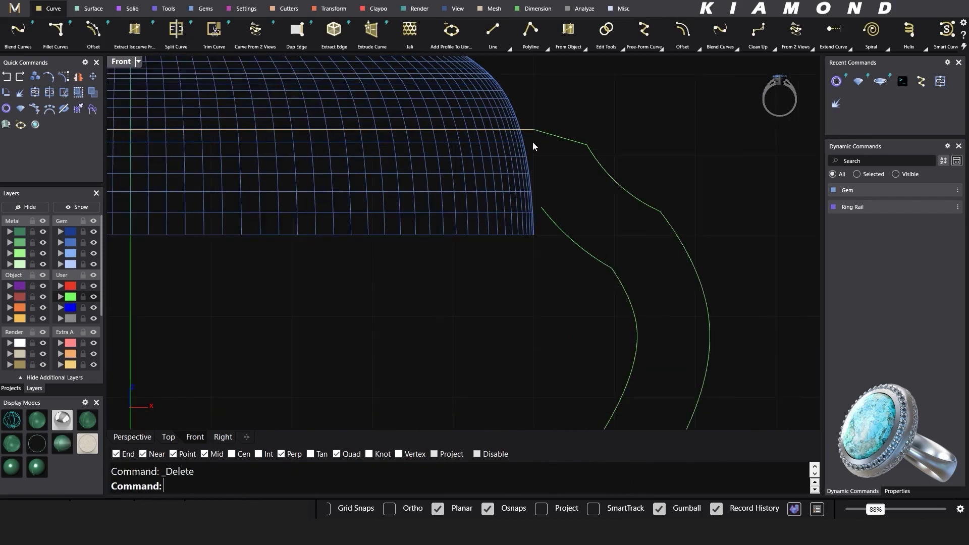
click(502, 35)
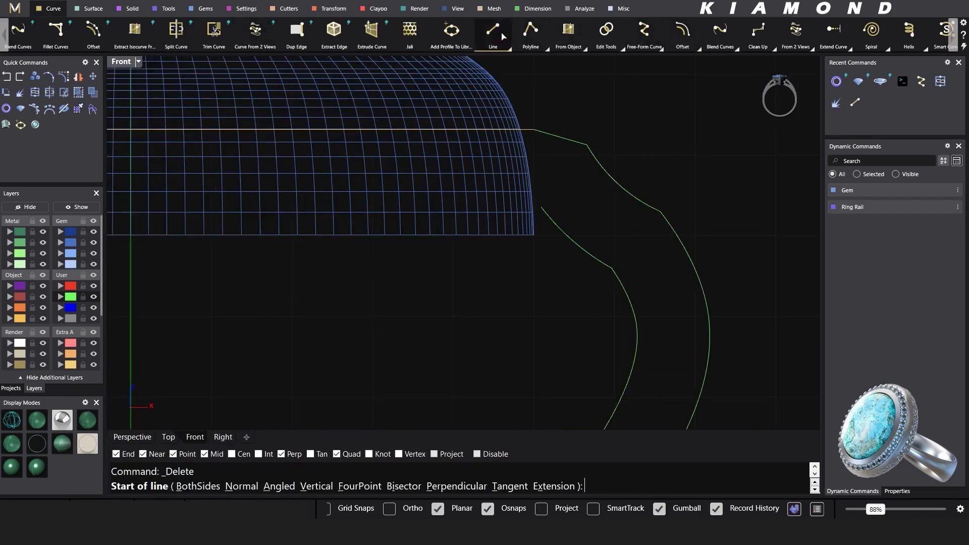
click(534, 129)
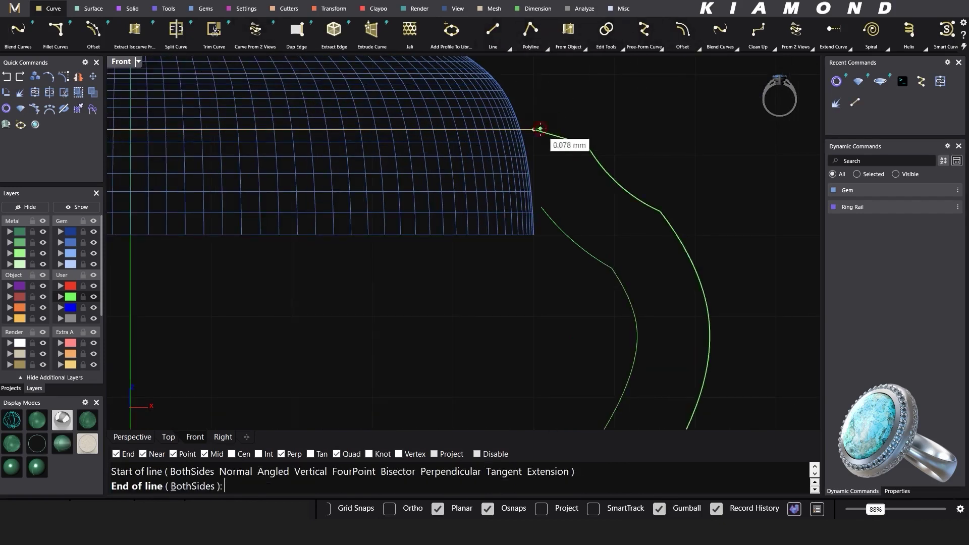
click(534, 252)
key(Return)
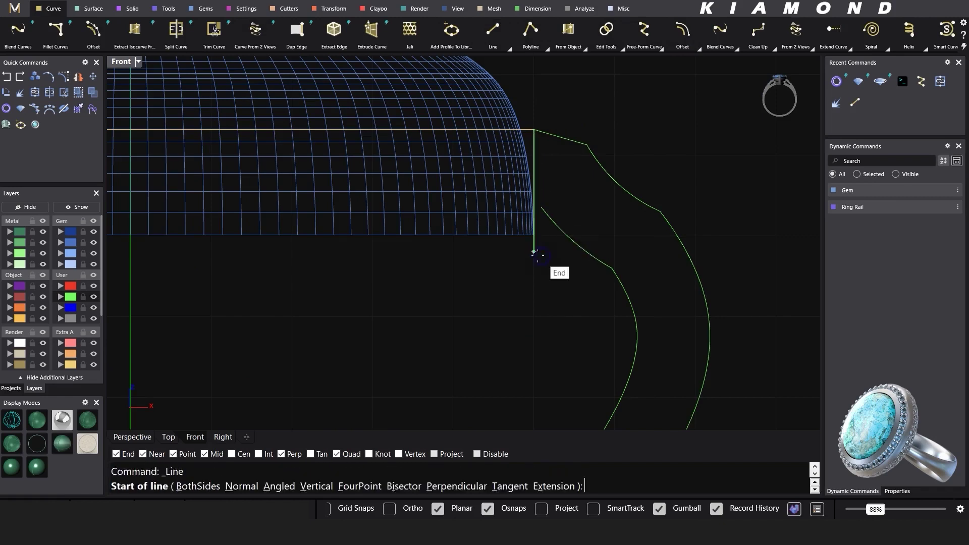
click(534, 251)
click(484, 251)
Delete the inner offset's arc segment and draw a 0.5 mm vertical line down from the seat line's inner end
click(563, 226)
key(Delete)
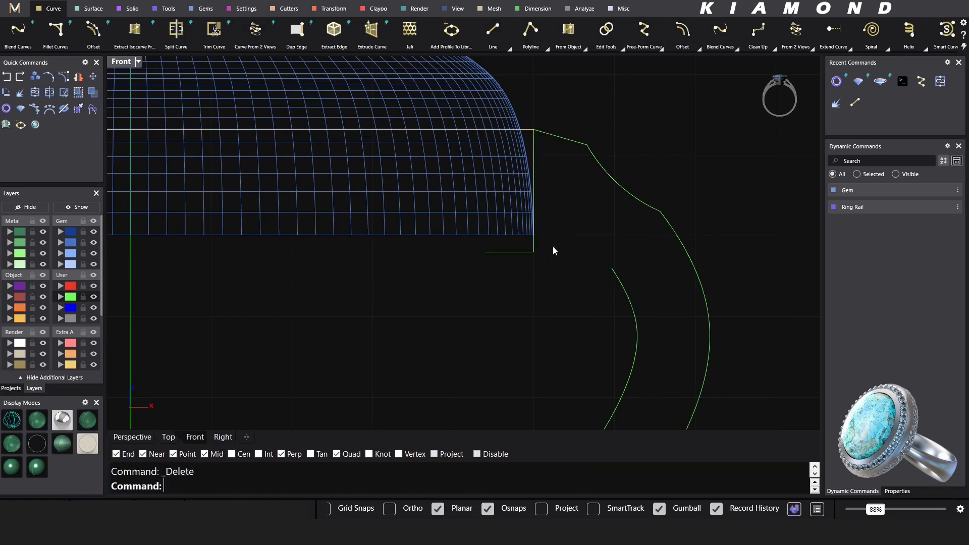
key(Return)
click(485, 252)
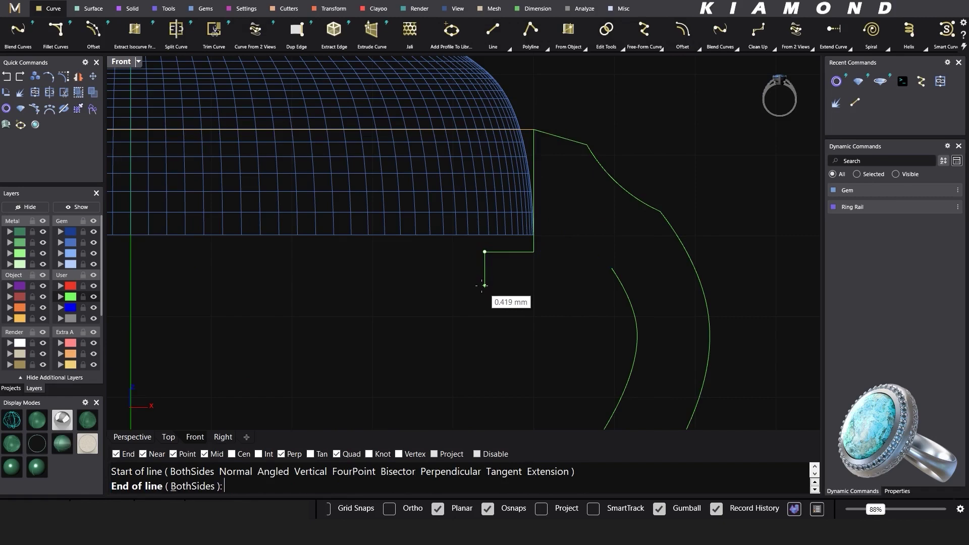
text(0.5)
key(Return)
Draw a horizontal line from the 0.5 mm line's lower end outward past the inner offset curve
key(Return)
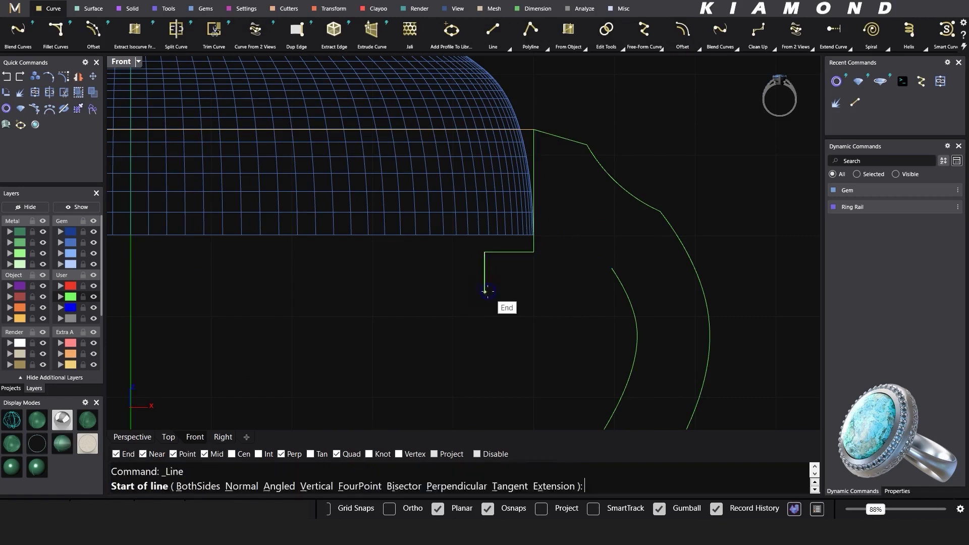
click(484, 292)
shift+click(653, 291)
Trim the excess ends of the lower horizontal line and the inner offset curve at their intersection
drag(642, 265, 620, 305)
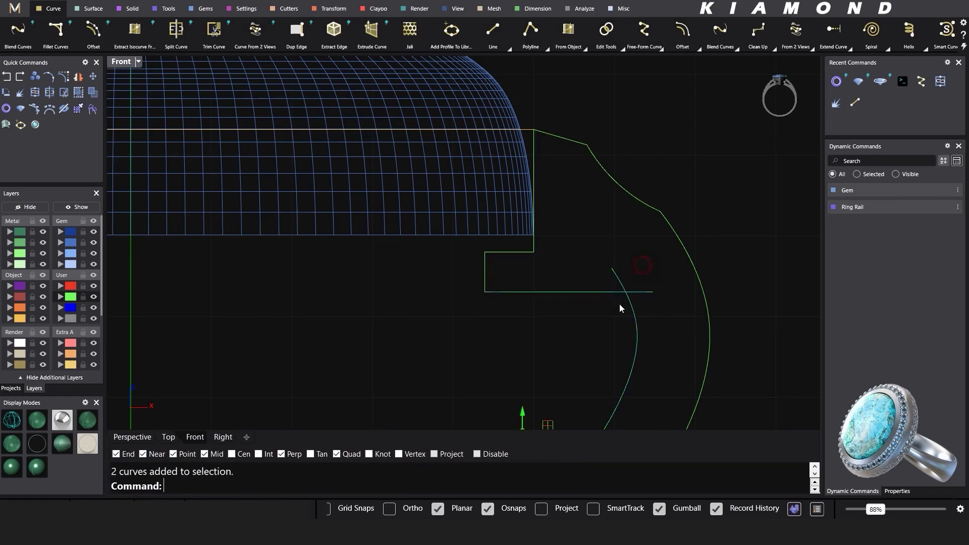
click(78, 111)
click(639, 291)
click(617, 276)
key(Return)
scroll(612, 227, down, 3)
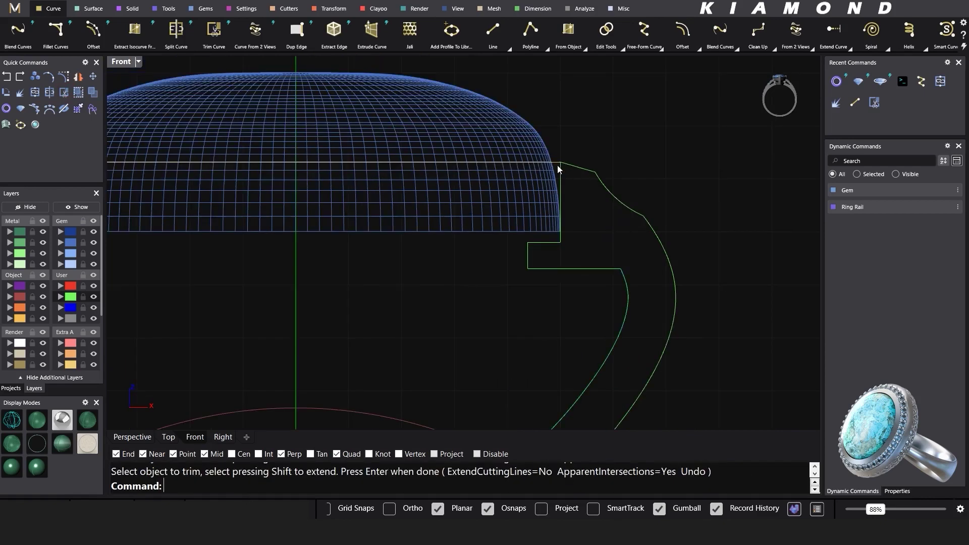
Hide the gem offset curve
click(557, 165)
key(ctrl+h)
scroll(607, 153, down, 3)
scroll(590, 162, up, 3)
scroll(563, 165, down, 4)
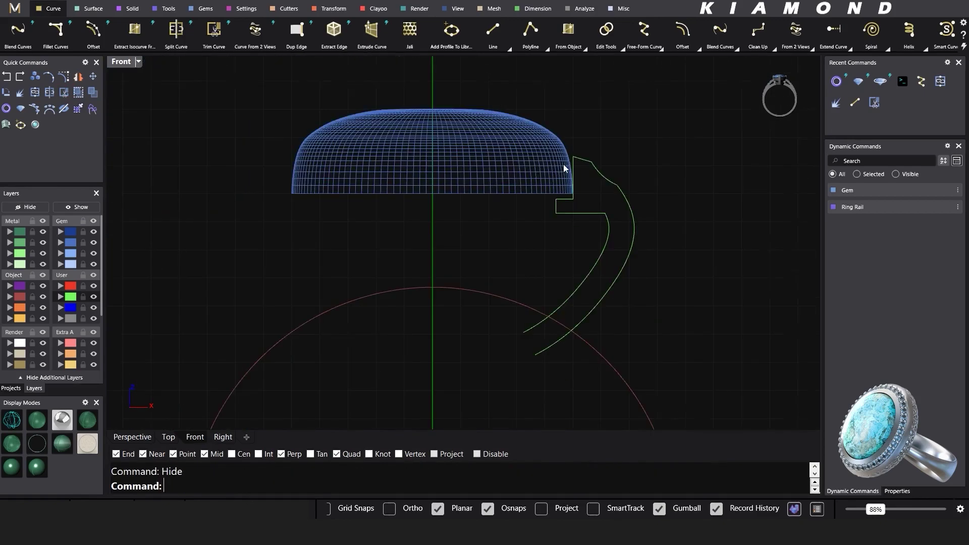
Draw a line joining the two open lower ends of the inner and outer profile curves
key(Escape)
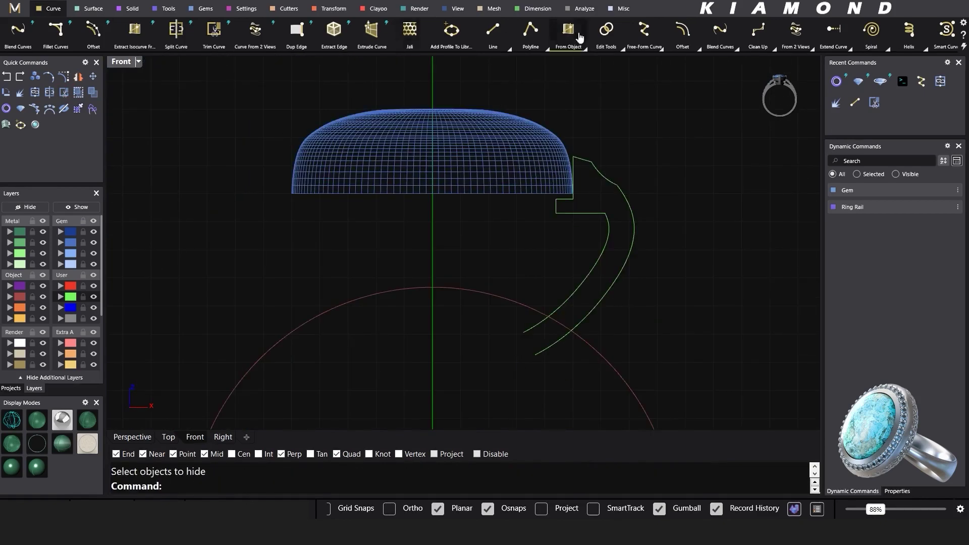
click(857, 105)
click(534, 354)
click(524, 332)
right_click(531, 347)
click(534, 354)
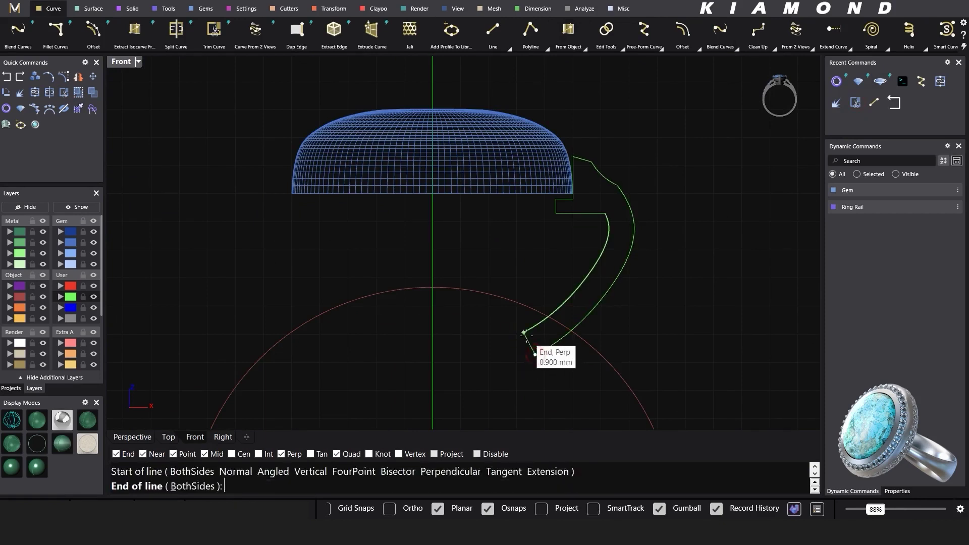
click(524, 332)
Join the seven bezel profile curves into one closed curve
scroll(555, 300, down, 4)
drag(521, 364, 661, 182)
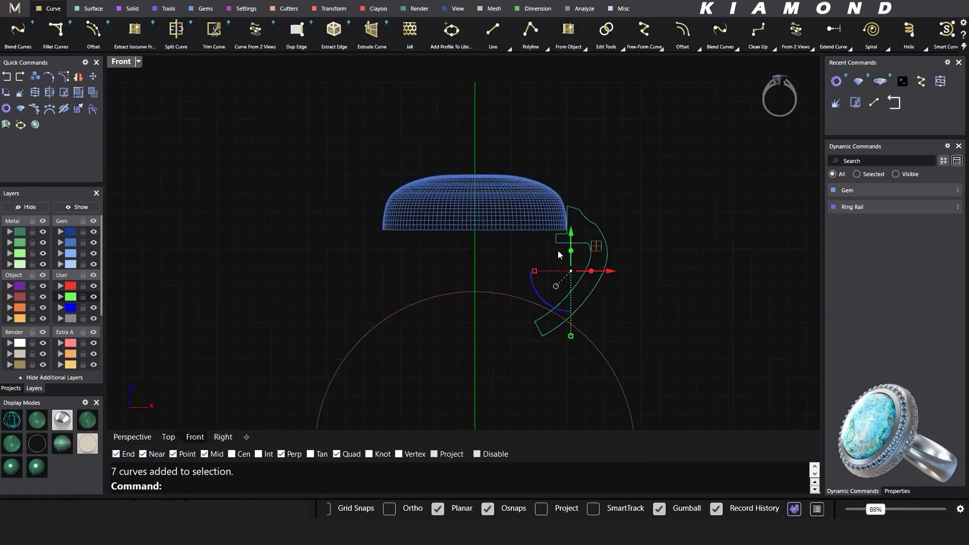
click(49, 92)
In the perspective view, show the hidden oval offset curve and turn off the gem's layer
click(132, 436)
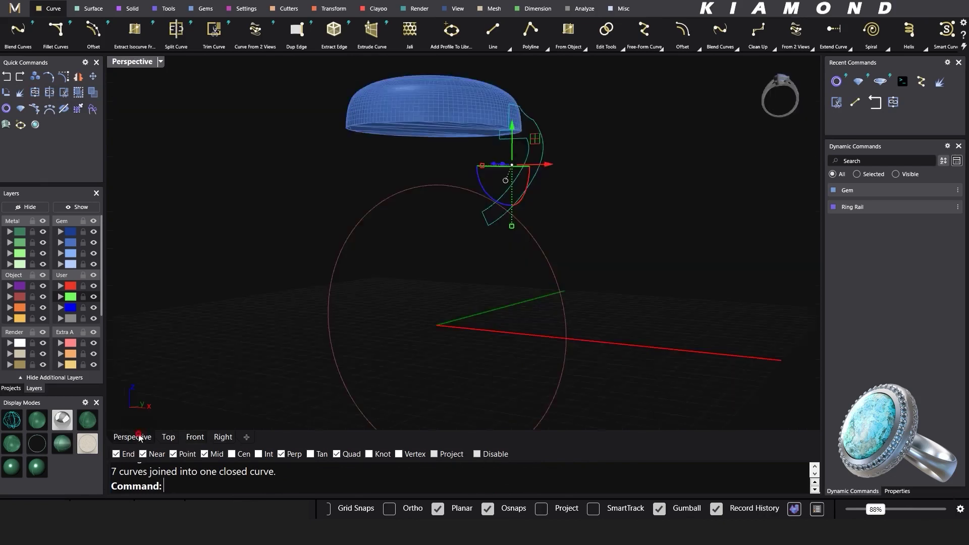
mouse_move(536, 203)
right_down()
mouse_move(591, 242)
mouse_move(426, 190)
mouse_move(546, 212)
right_up()
click(68, 209)
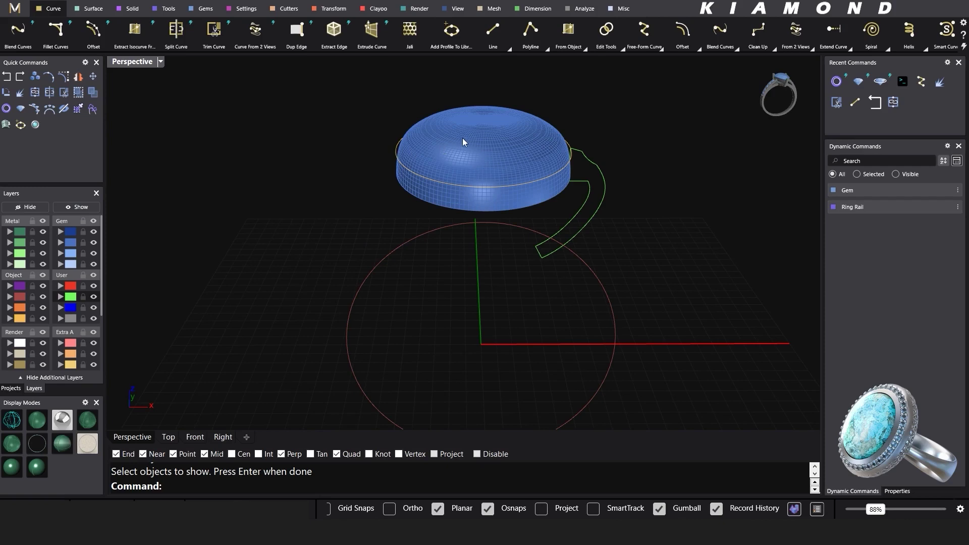
click(93, 243)
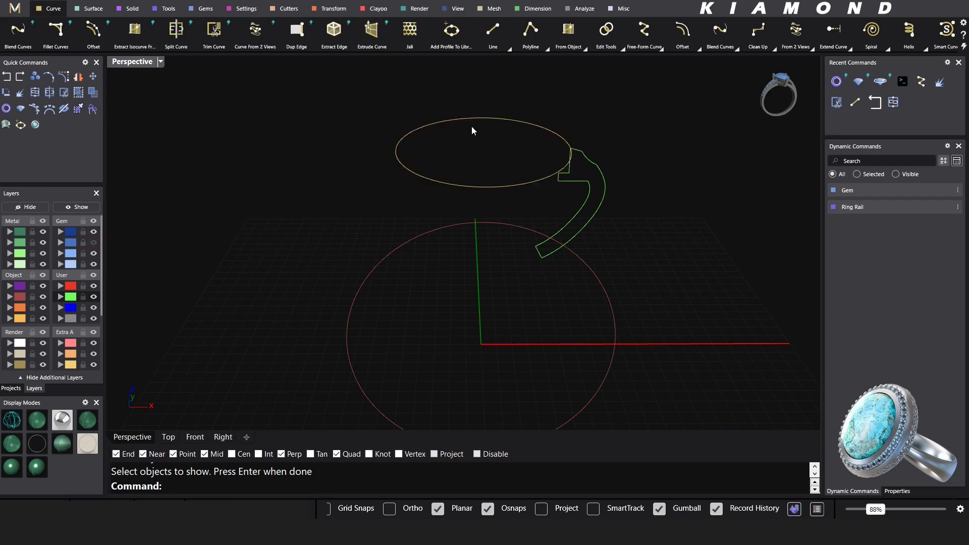
Draw a line across the oval curve's shorter axis, from its front to its back
right_drag(501, 165, 476, 177)
key(l)
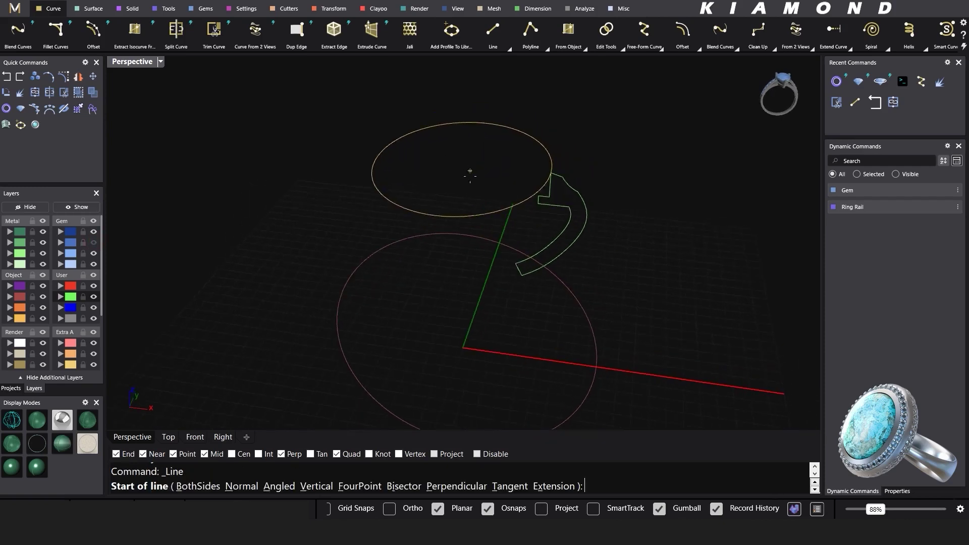
click(437, 216)
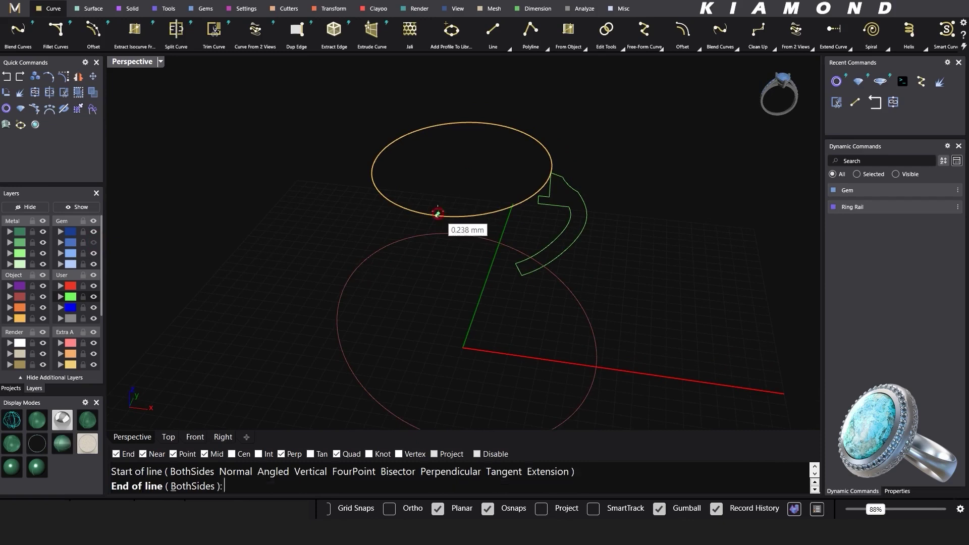
click(486, 123)
shift+right_drag(488, 165, 492, 190)
scroll(492, 190, down, 5)
Draw a vertical line about 6.8 mm long upward from the midpoint of the oval's cross line
right_click(492, 191)
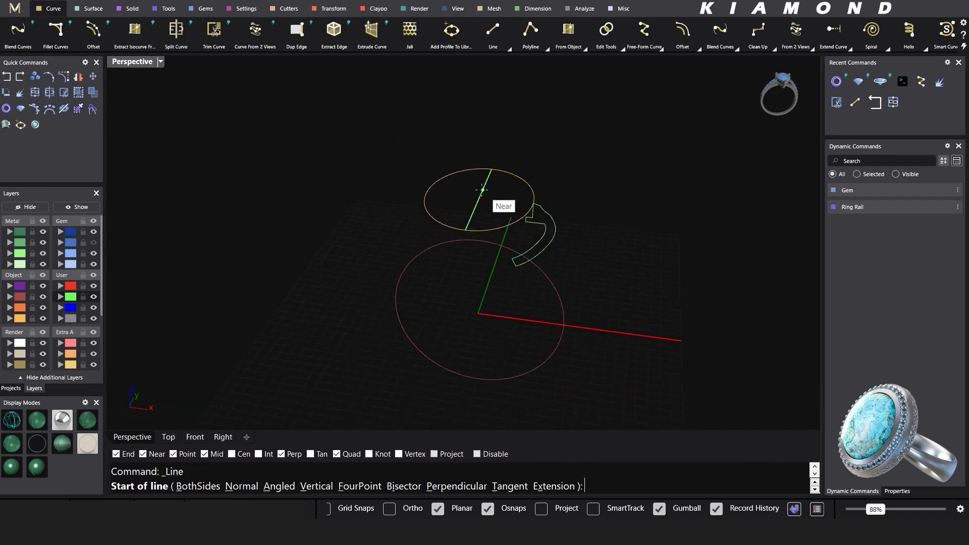
text(v)
key(Return)
click(478, 197)
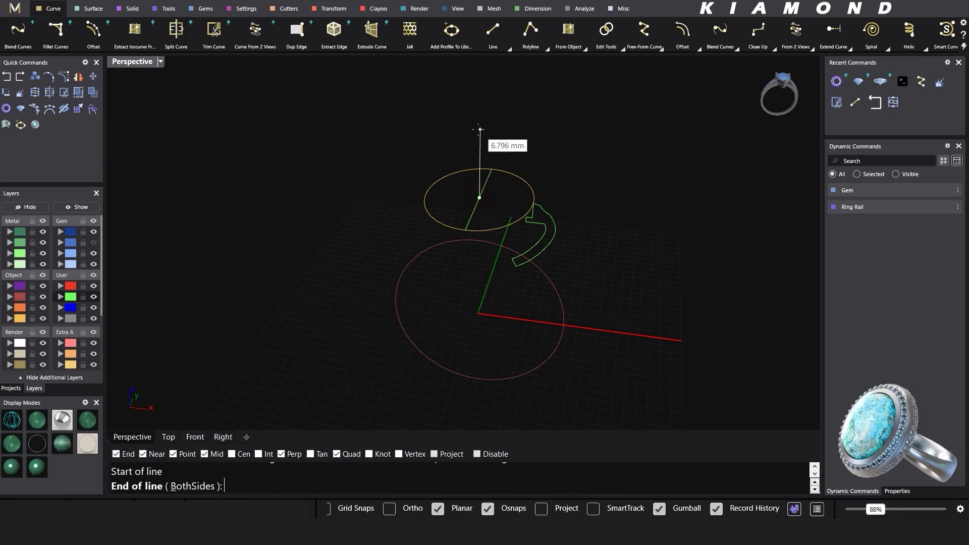
click(480, 127)
mouse_move(519, 151)
right_down()
mouse_move(506, 132)
mouse_move(516, 135)
right_up()
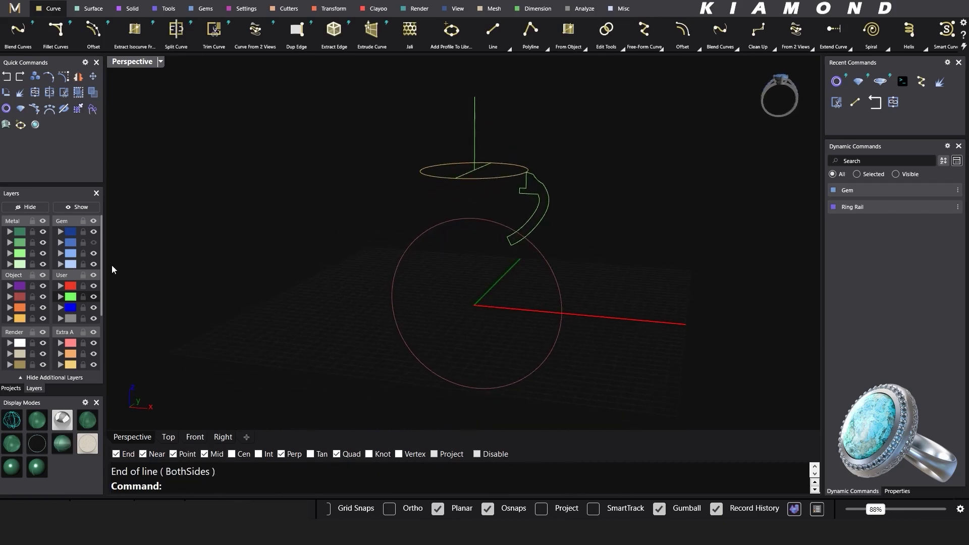
On the first Metal layer, Rail Revolve the closed bezel profile along the oval curve, using the vertical line as axis
click(21, 233)
click(93, 10)
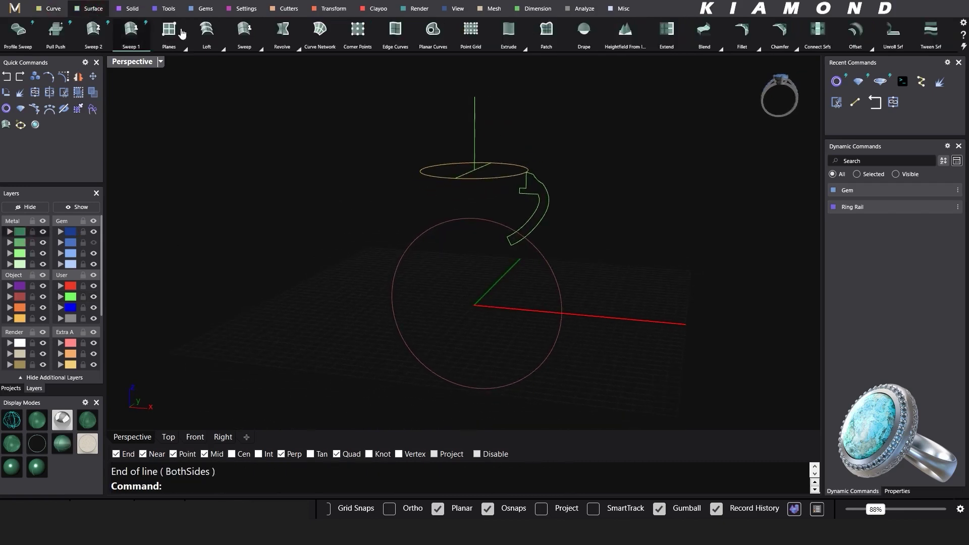
click(298, 49)
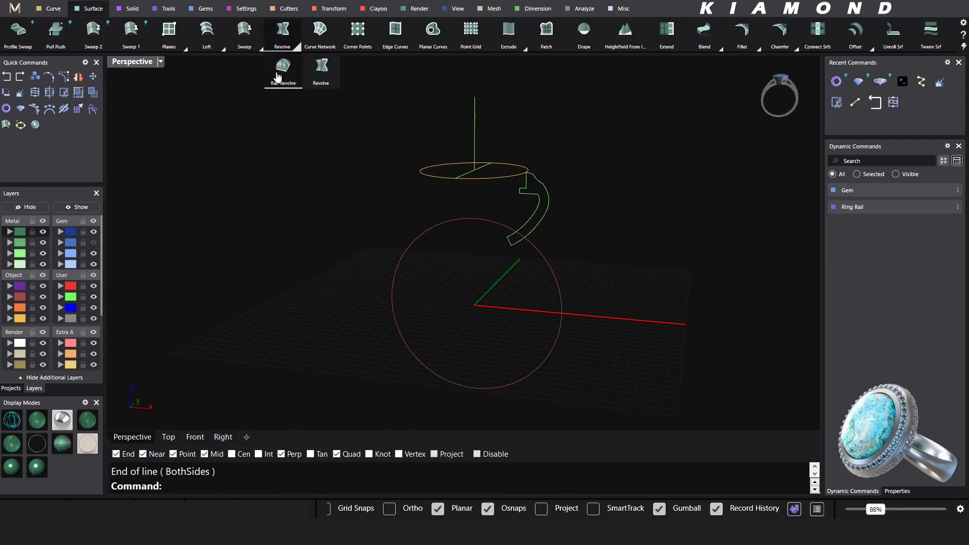
click(280, 71)
scroll(523, 195, up, 2)
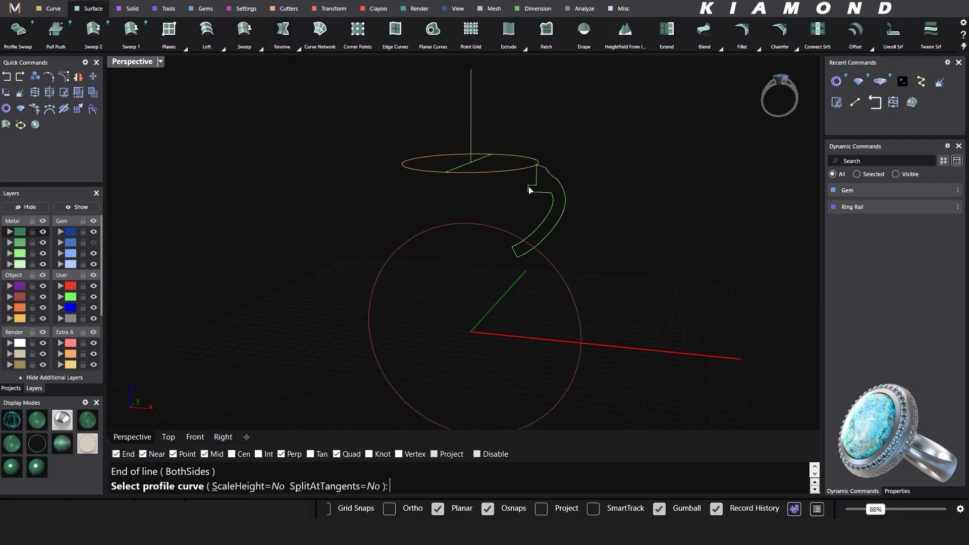
click(529, 190)
click(512, 173)
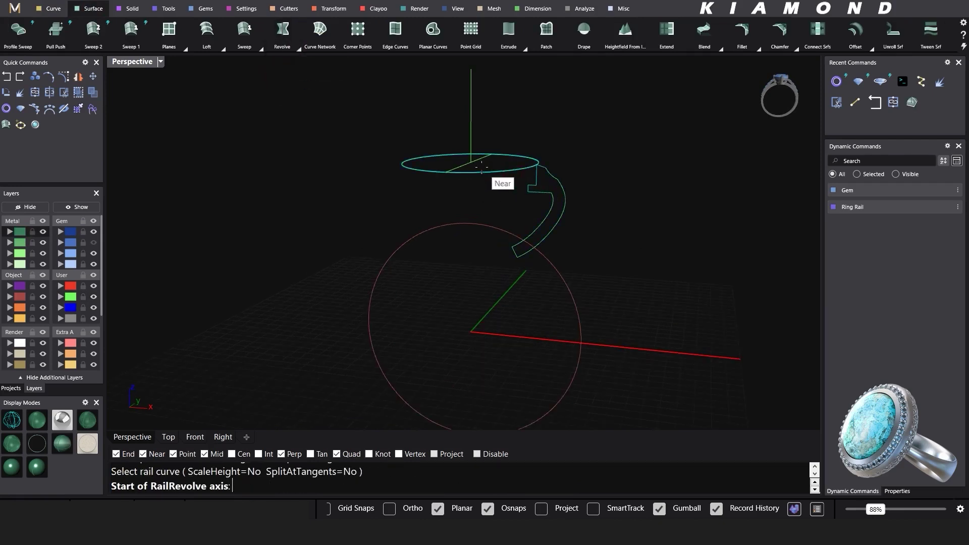
click(471, 162)
click(472, 118)
right_drag(473, 117, 512, 150)
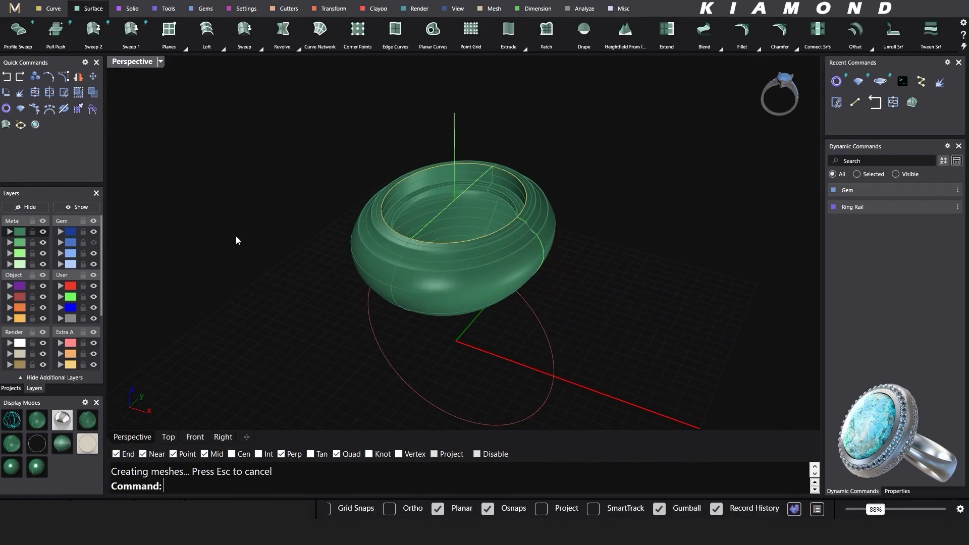
Show the gem's layer again and display the setting in wireframe
click(93, 243)
scroll(388, 223, up, 5)
click(16, 420)
right_drag(325, 307, 347, 214)
scroll(329, 256, up, 5)
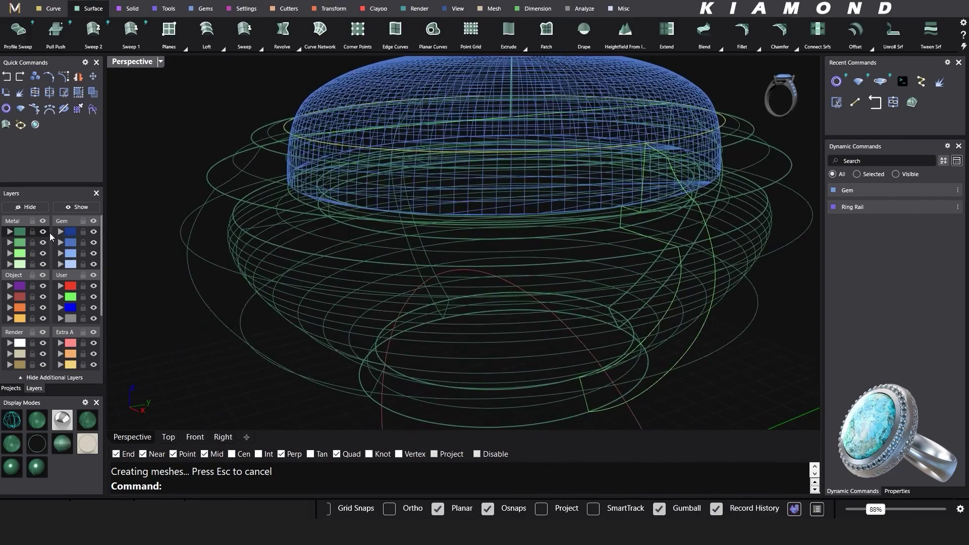
Try nudging the gem slightly upward in its setting
click(347, 139)
click(373, 141)
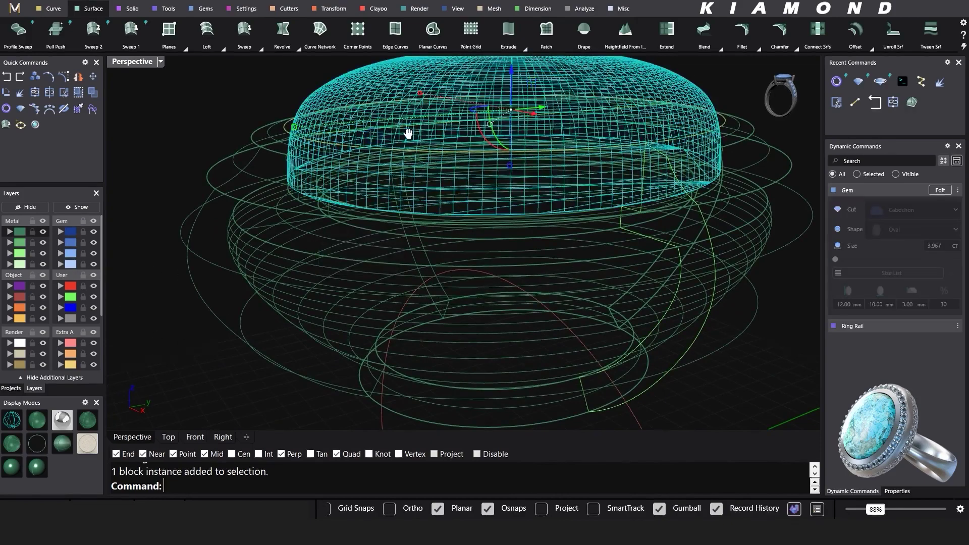
shift+right_drag(409, 134, 425, 233)
scroll(425, 233, down, 3)
mouse_move(504, 170)
mouse_down()
mouse_move(506, 136)
mouse_move(506, 161)
mouse_up()
click(334, 126)
right_drag(348, 130, 375, 175)
key(ctrl+z)
Return to shaded display, hide the gem to inspect the bezel seat, and undo the hiding
click(29, 414)
key(ctrl+h)
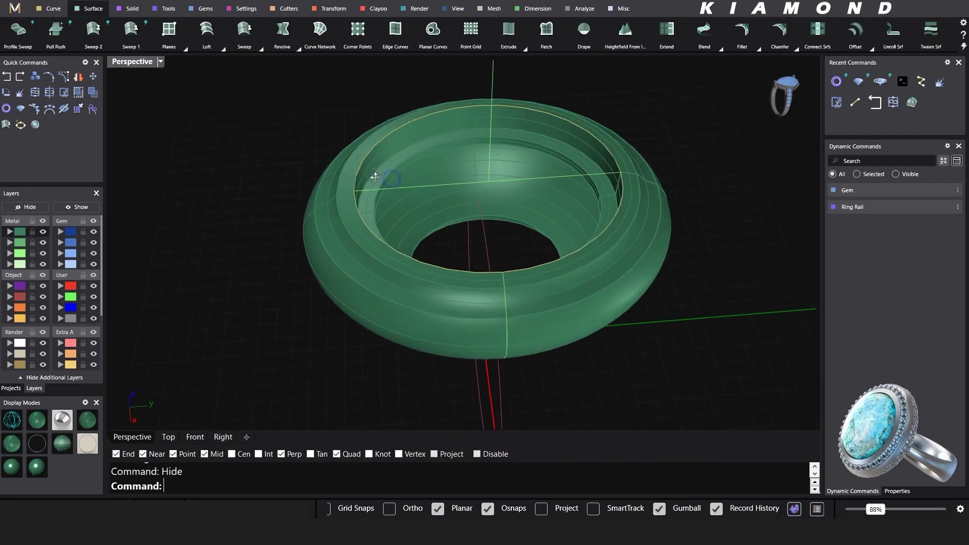
key(ctrl+z)
Delete the vertical axis line above the gem
scroll(331, 197, down, 2)
right_drag(331, 199, 473, 99)
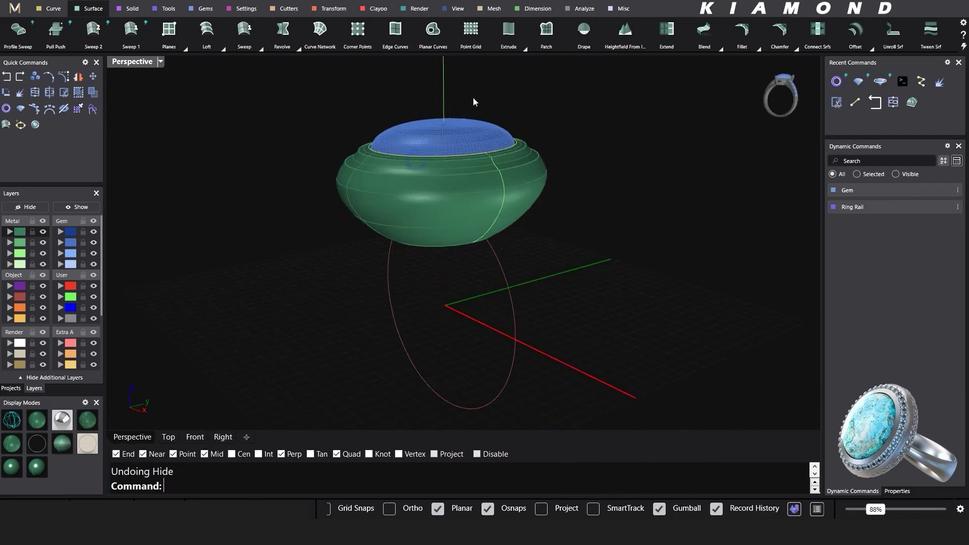
drag(473, 100, 402, 83)
key(Delete)
Extrude the ring rail to both sides as a solid cylinder that extends well beyond the setting
right_drag(413, 172, 484, 128)
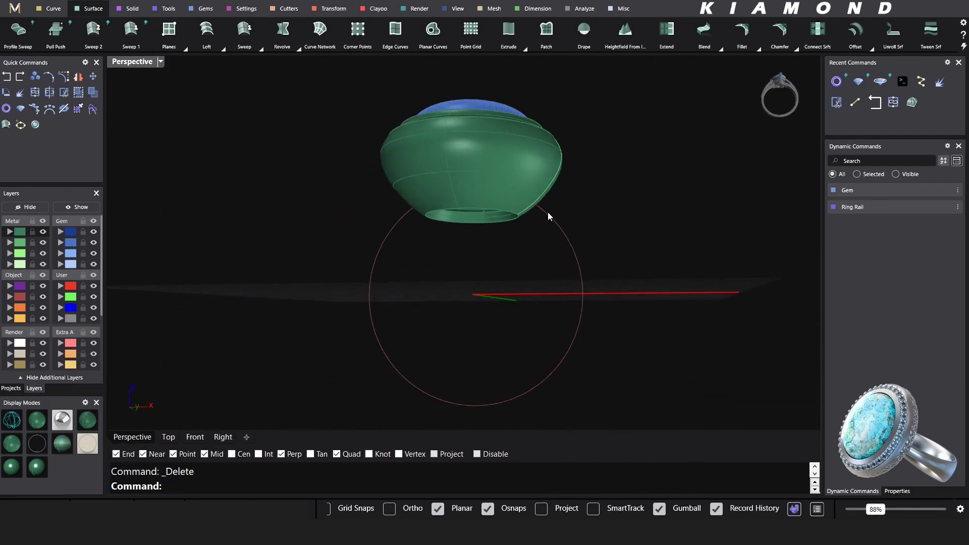
click(559, 220)
right_drag(543, 249, 469, 286)
key(ctrl+e)
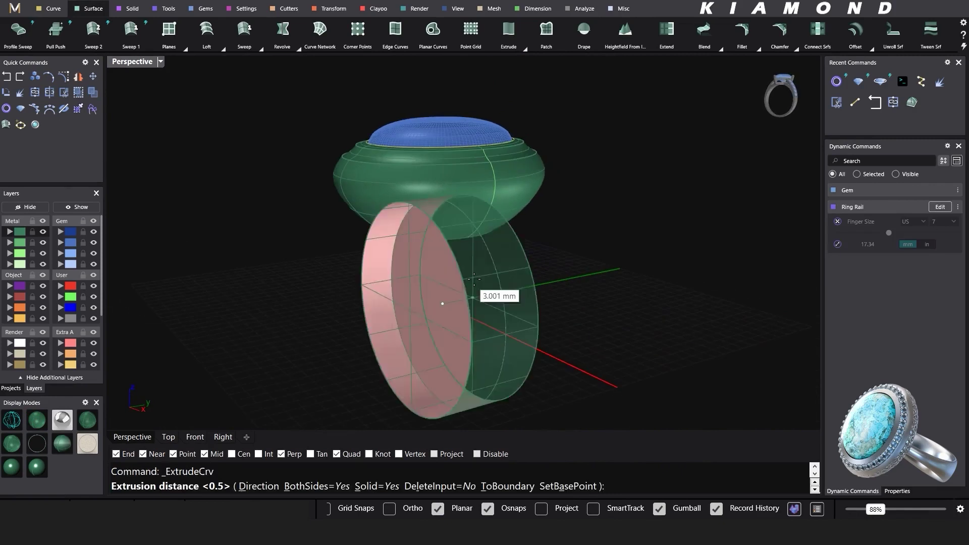
click(602, 273)
Subtract the finger-hole cylinder from the bezel setting with Boolean Difference
click(386, 194)
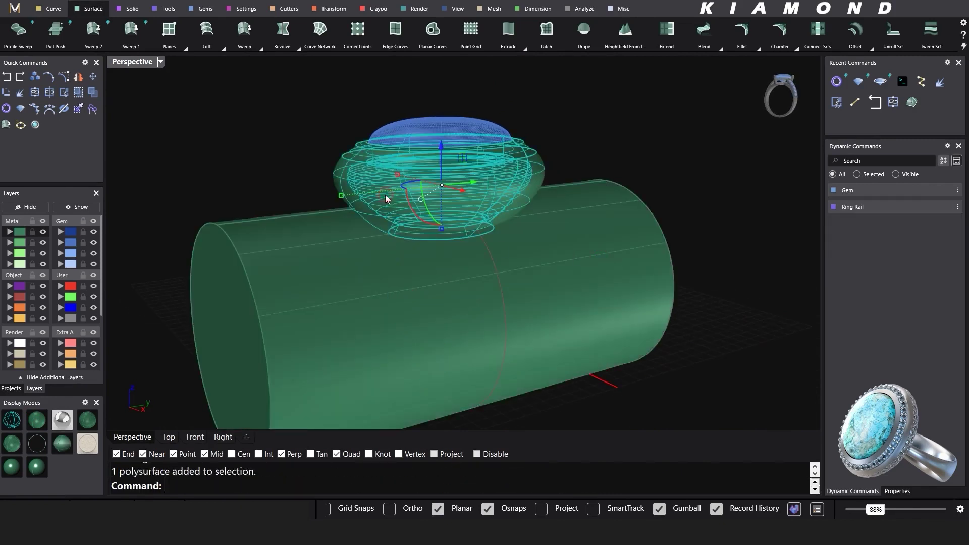
text(bd)
key(Return)
click(331, 267)
key(Return)
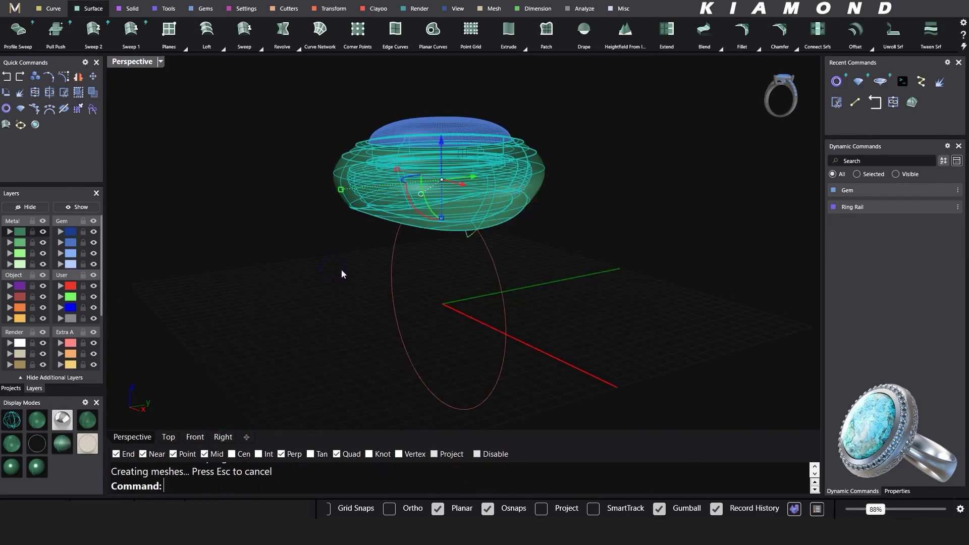
Hide the bezel profile curve that protrudes below the trimmed setting
right_drag(341, 273, 422, 263)
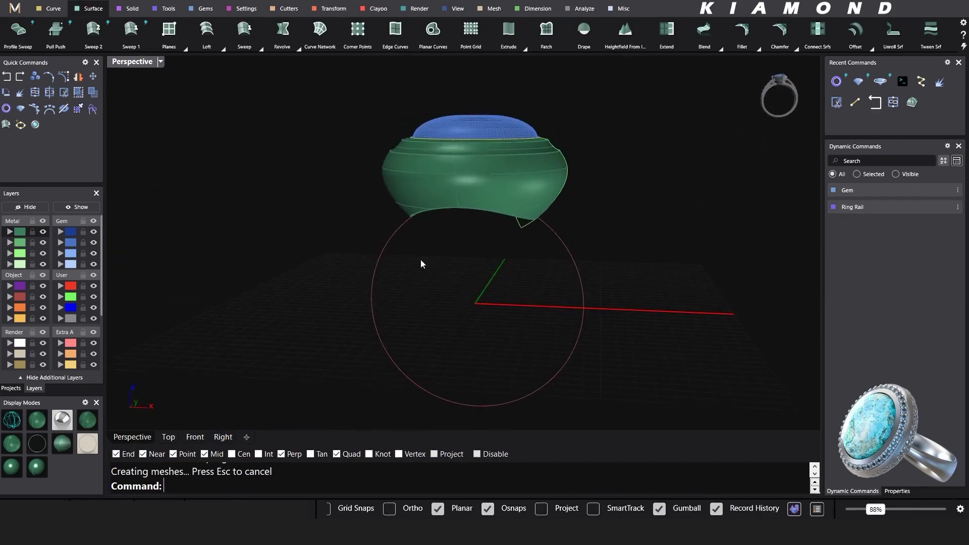
drag(454, 314, 567, 184)
right_drag(614, 131, 571, 104)
text(Hide)
key(Return)
Measure the width of the sloped band around the setting's upper rim, from edge to edge
scroll(571, 104, up, 5)
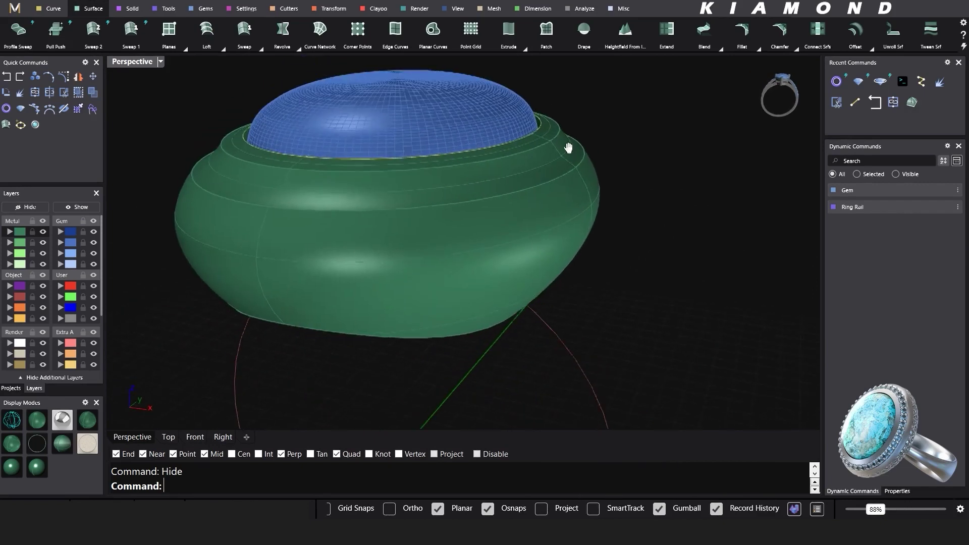
key(ctrl+d)
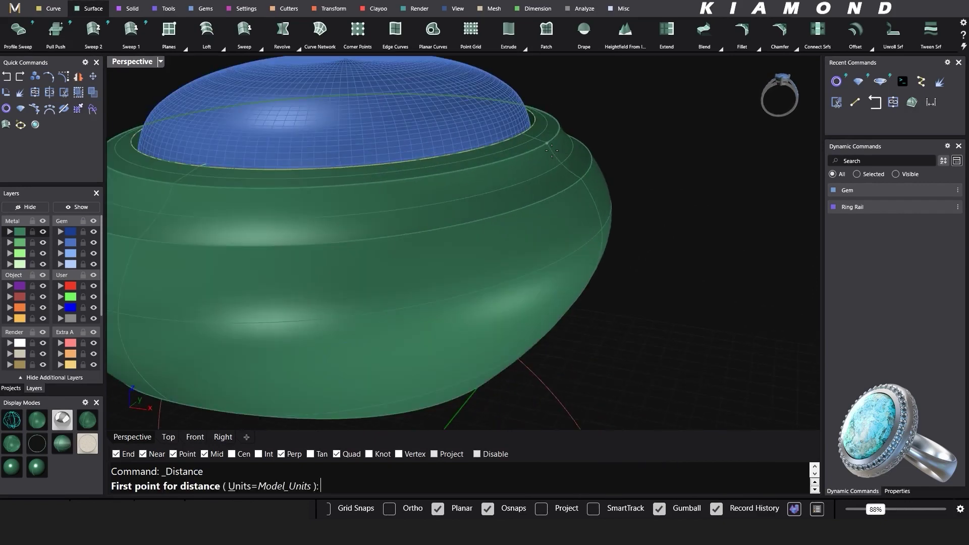
click(547, 144)
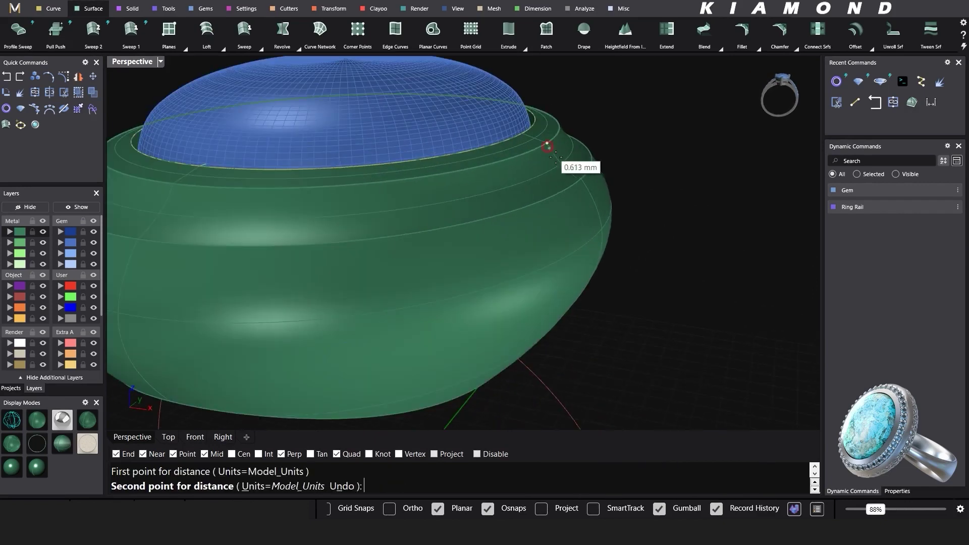
click(576, 174)
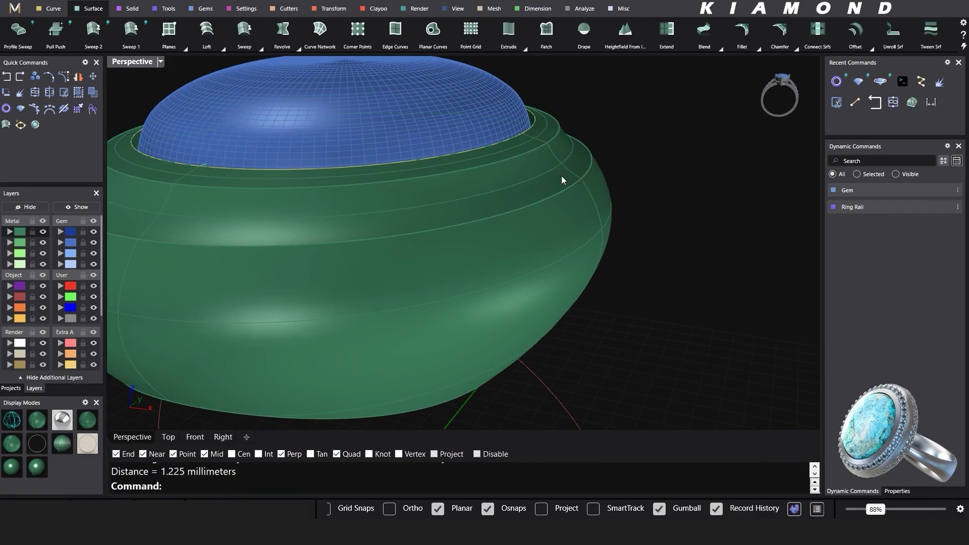
Extract a V-direction isocurve running across the sloped upper band of the bezel setting
key(ctrl+e)
click(556, 172)
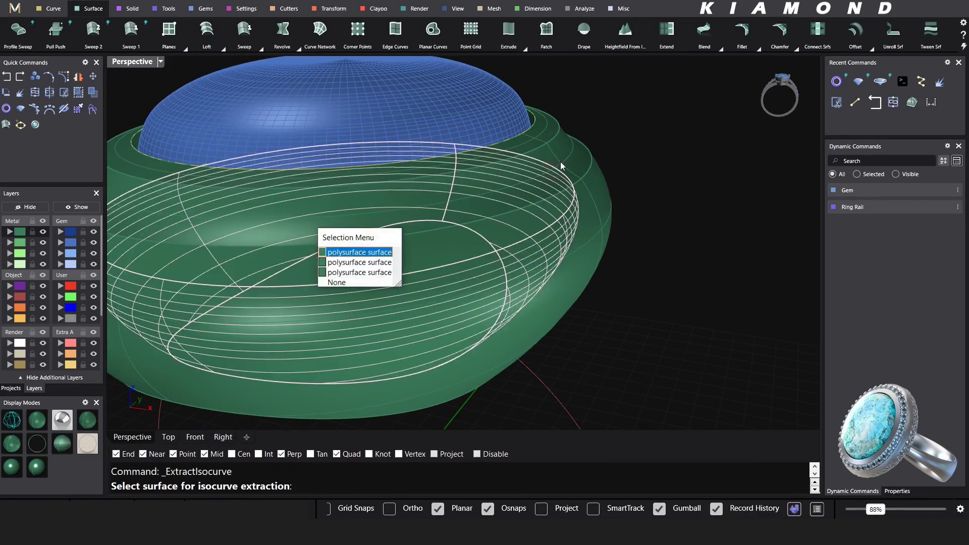
click(562, 160)
right_click(563, 156)
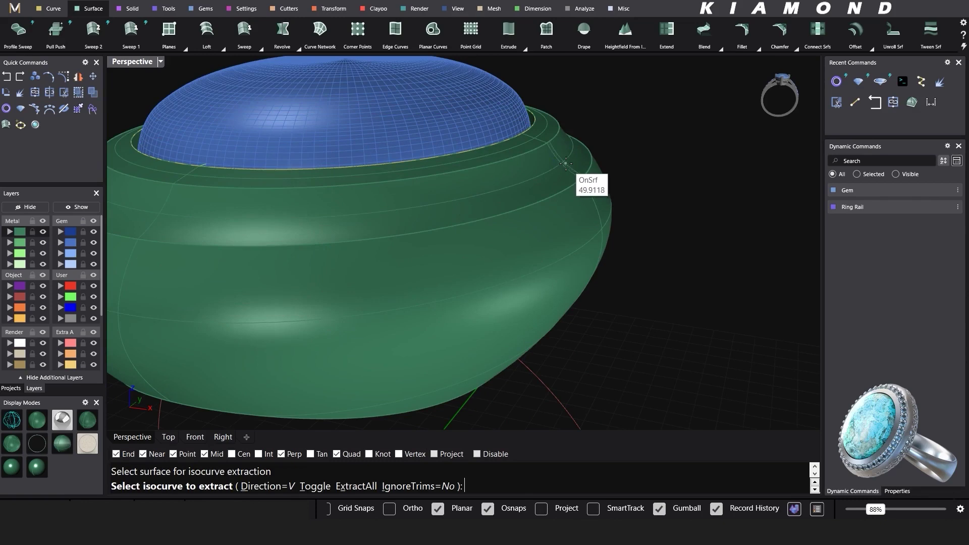
text(t)
key(Return)
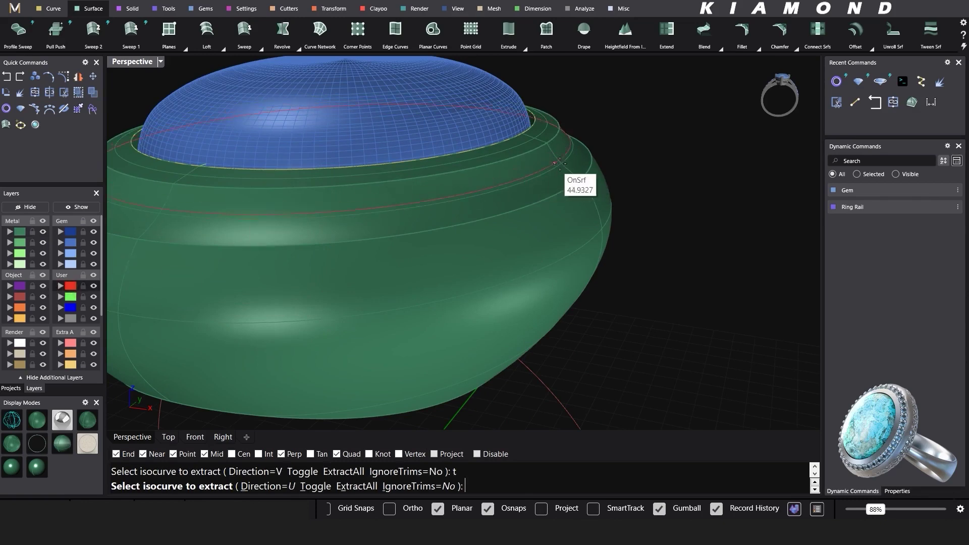
scroll(562, 163, up, 4)
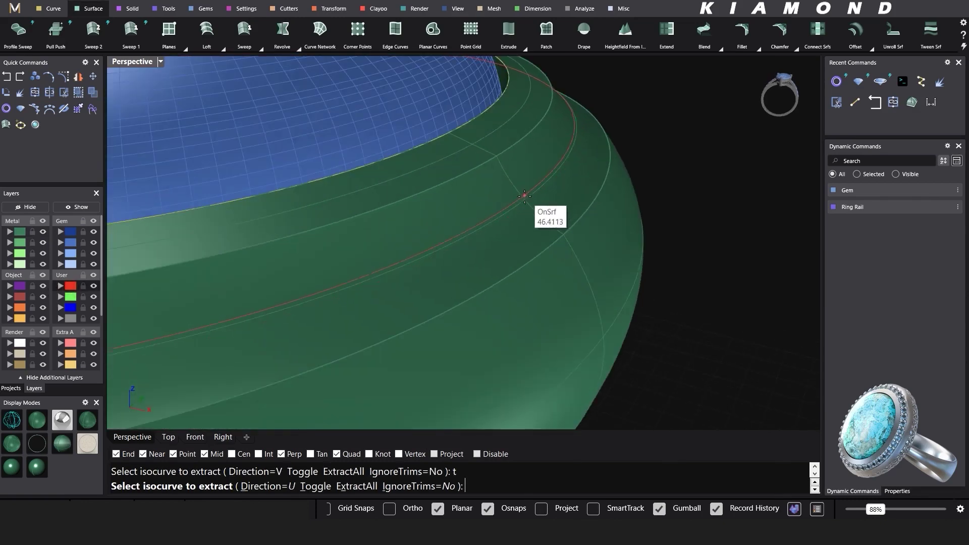
text(t)
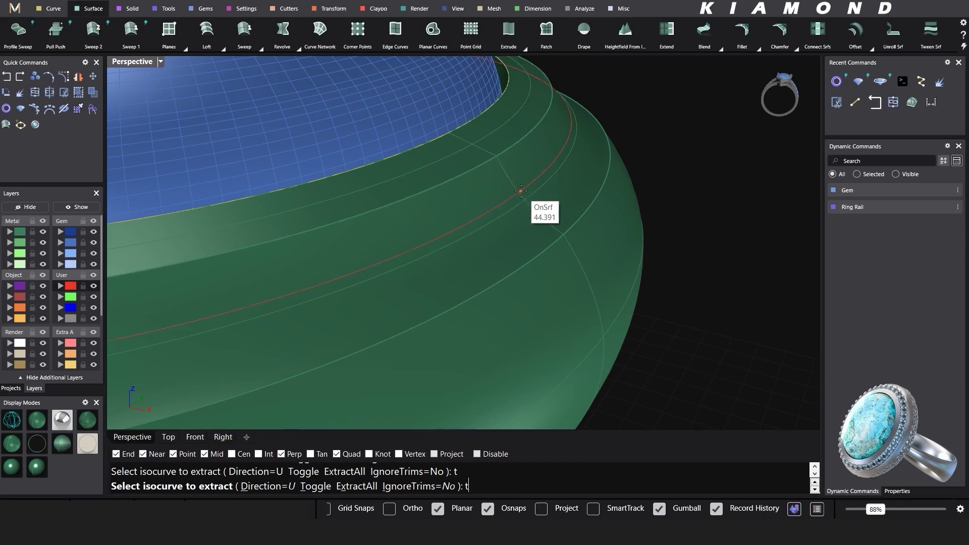
key(Return)
click(526, 198)
Extract a U-direction isocurve running around the sloped upper band, through the midpoint of the short crosswise isocurve
text(t)
key(Return)
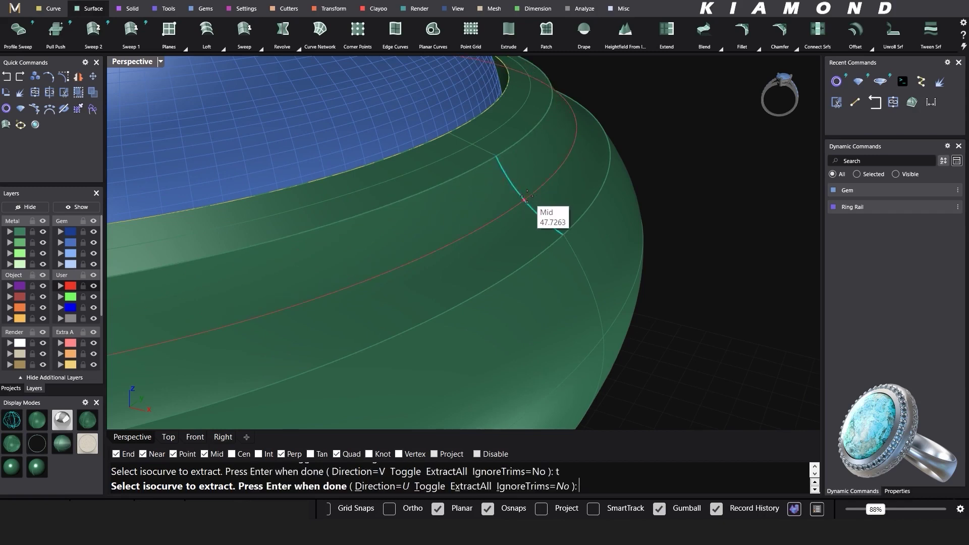
click(526, 199)
key(Return)
Delete the short isocurve that crosses the sloped upper band
click(541, 219)
key(Return)
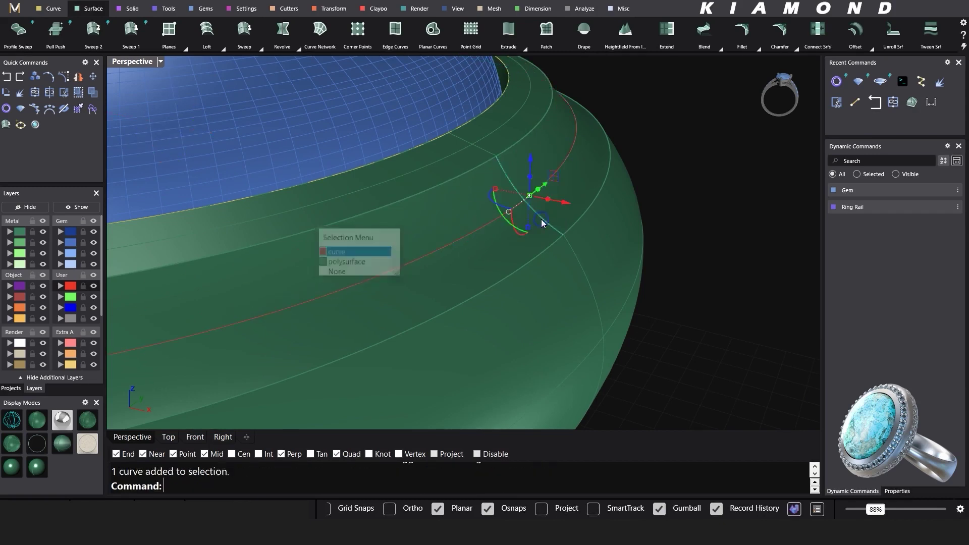
key(Delete)
Start Gems On Curve with the closed isocurve around the upper band as the placement curve
scroll(598, 140, down, 4)
scroll(598, 139, down, 3)
right_drag(529, 184, 563, 210)
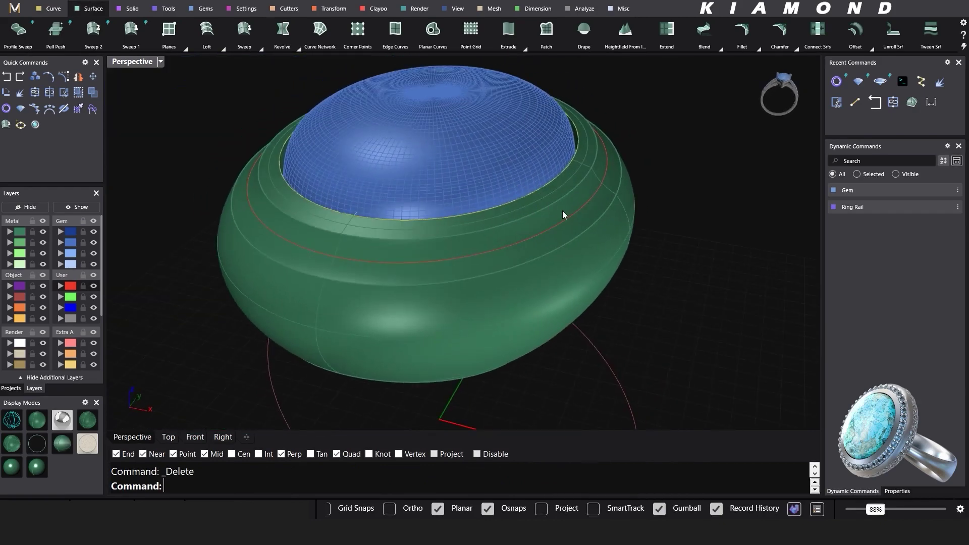
click(571, 216)
key(Return)
middle_click(571, 216)
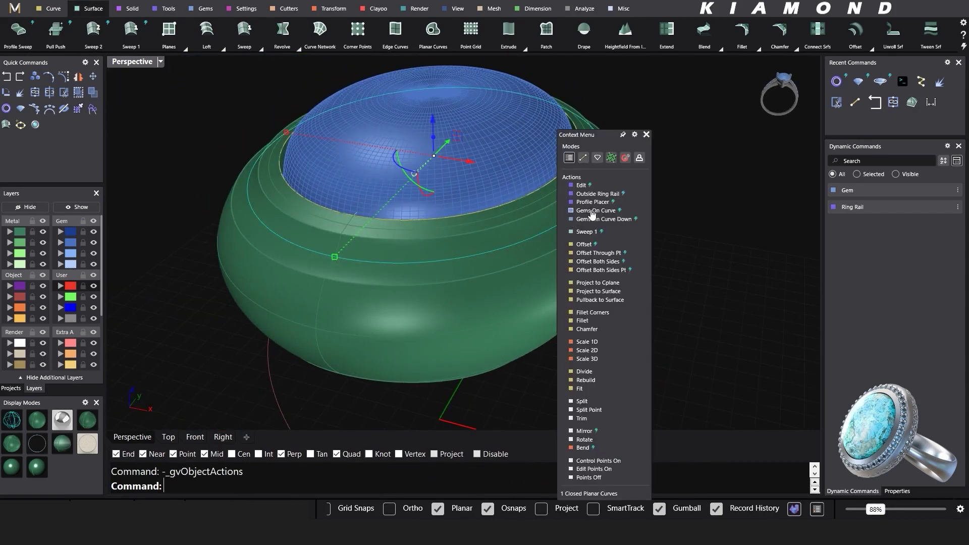
click(589, 209)
click(596, 217)
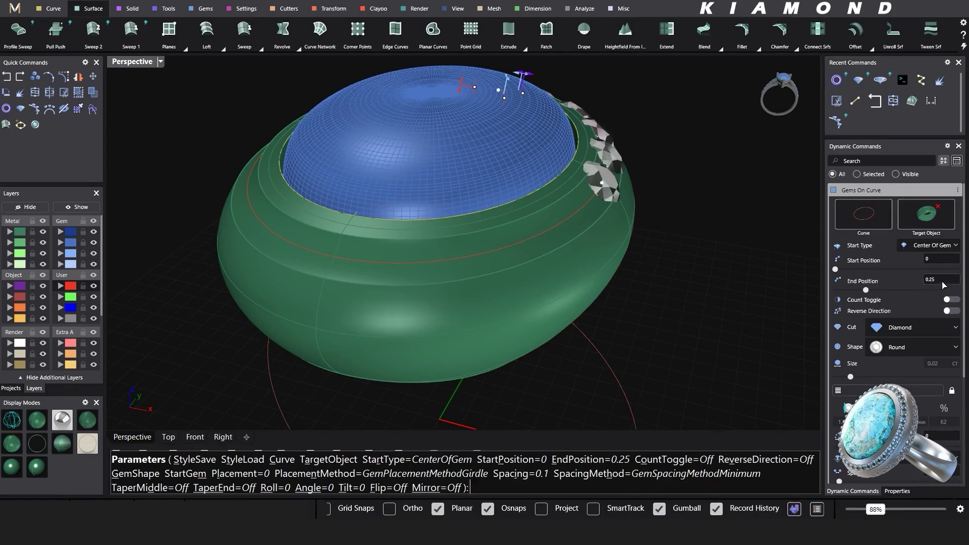
Run the round diamonds to end position 1 around the curve, at 0.004 ct (1.00 mm) size and 0.05 spacing
click(930, 390)
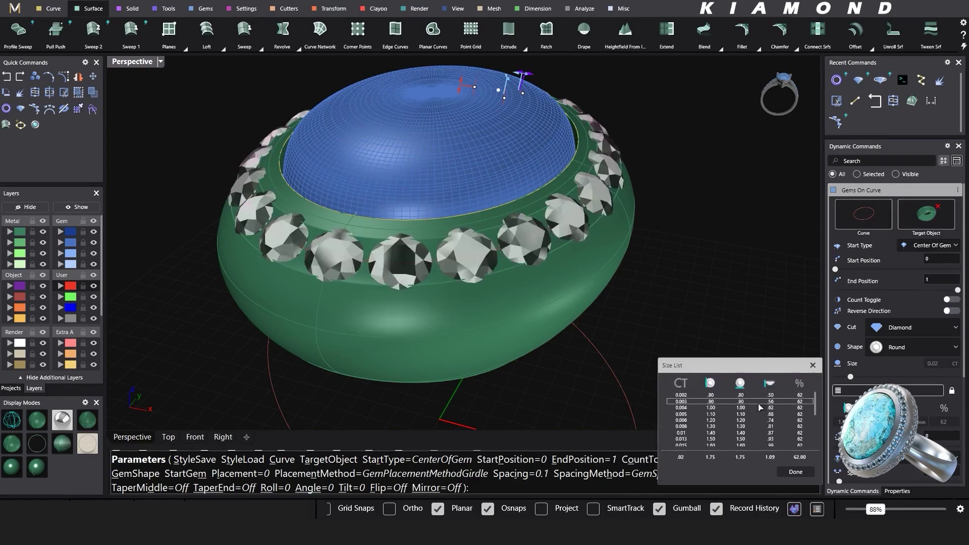
click(757, 408)
scroll(465, 251, up, 5)
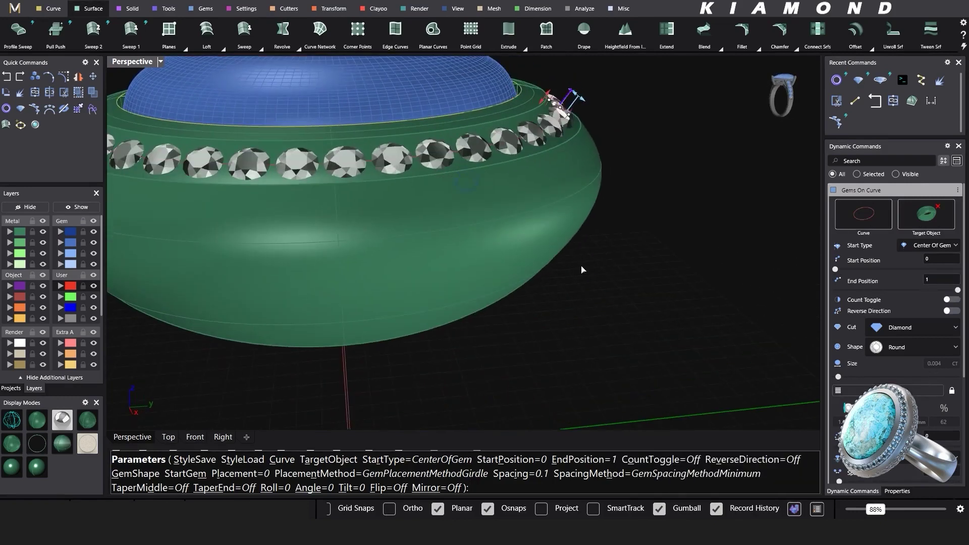
scroll(942, 425, down, 2)
text(0.05)
key(Return)
Reopen the Gems On Curve row for editing, set the gem placement value to 0.05 and accept it
scroll(560, 242, down, 5)
mouse_move(505, 219)
right_down()
mouse_move(498, 242)
mouse_move(488, 216)
mouse_move(497, 224)
right_up()
scroll(504, 217, up, 3)
right_drag(578, 180, 502, 216)
click(511, 222)
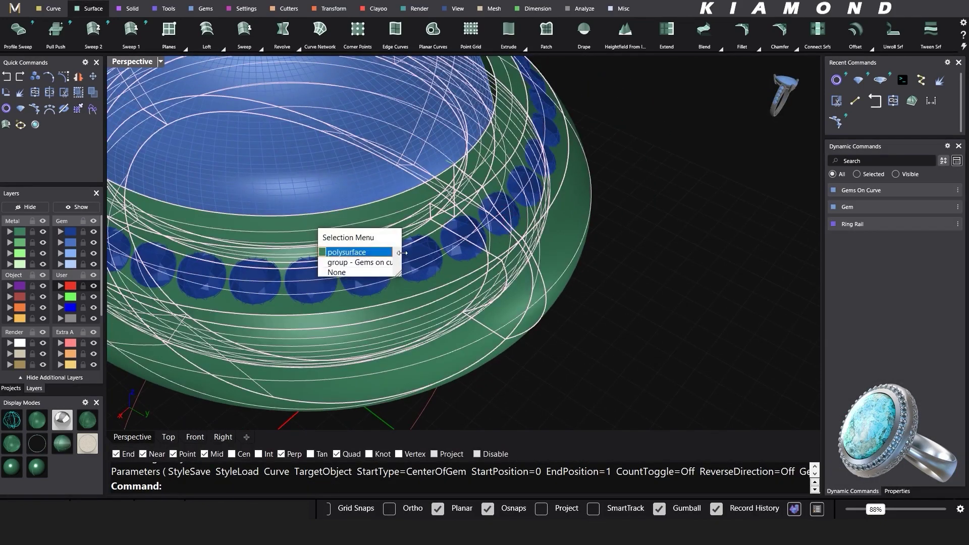
click(355, 272)
text(0.0)
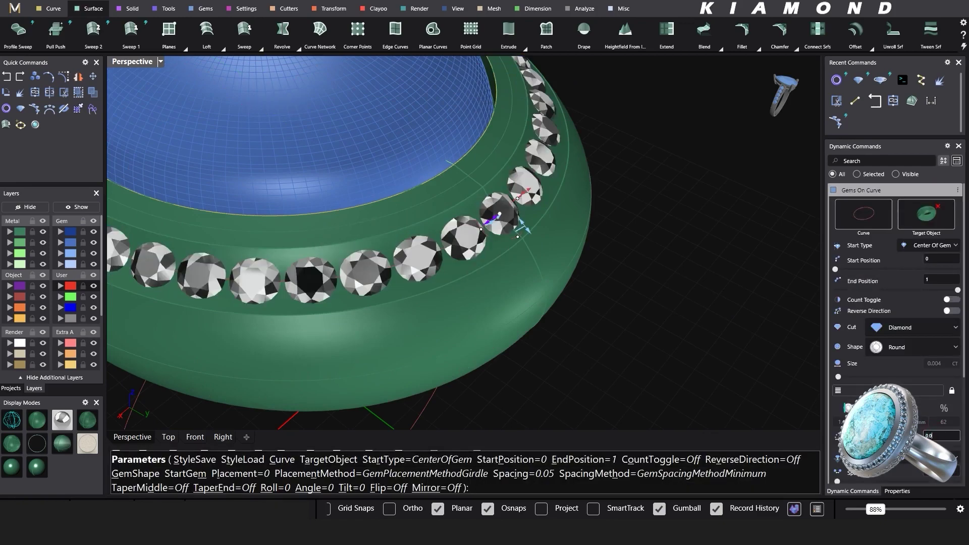
text(5)
key(Return)
right_drag(752, 222, 645, 222)
right_click(678, 191)
Add prongs to the row of small gems with Prong Placer
click(528, 162)
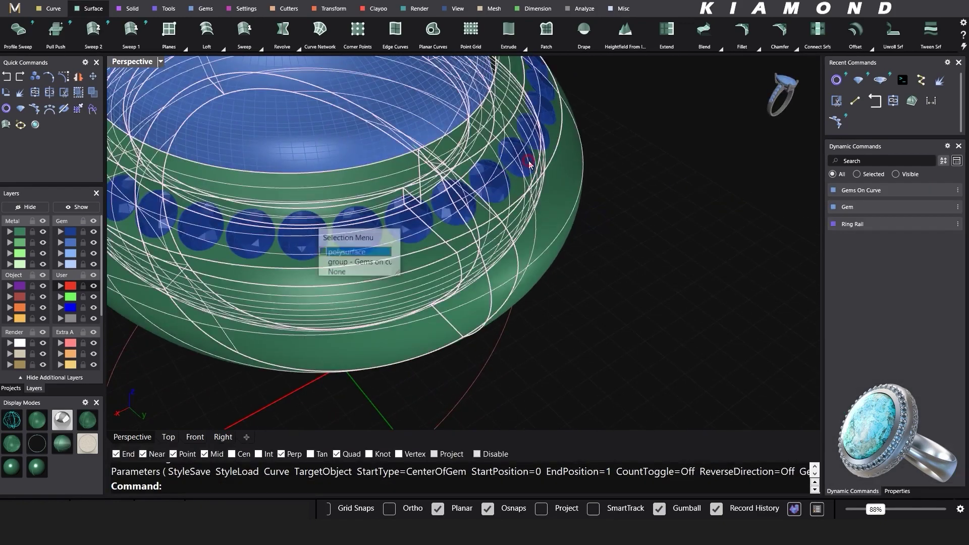
click(387, 262)
click(540, 235)
scroll(576, 223, down, 4)
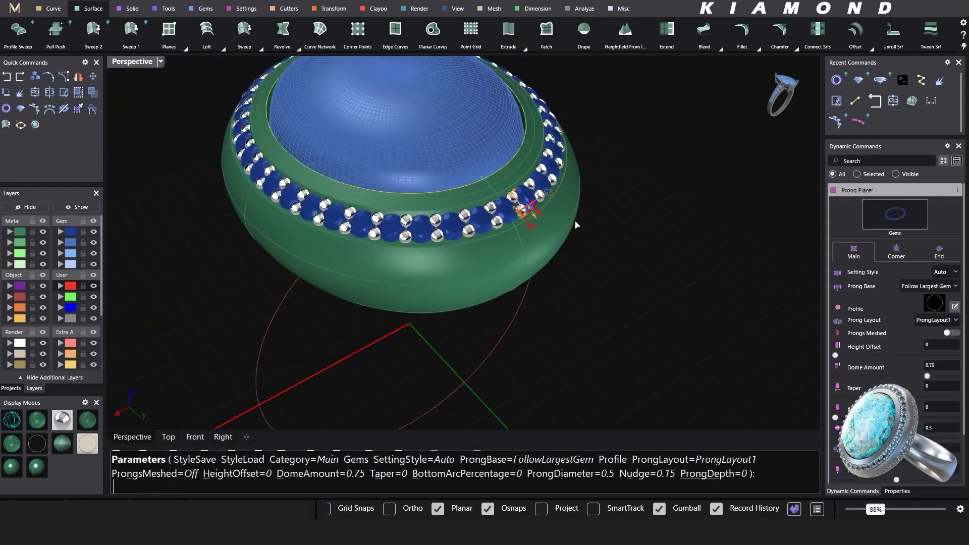
Set the prongs' height offset to 0.2 and prong depth to 0.4, and accept the prongs
right_drag(575, 223, 537, 182)
scroll(537, 183, up, 7)
drag(499, 182, 475, 210)
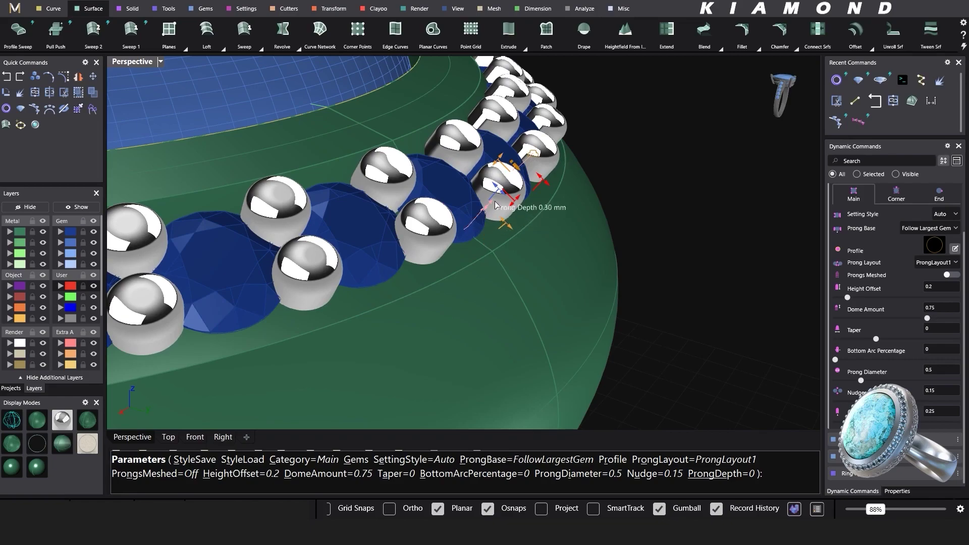
click(38, 418)
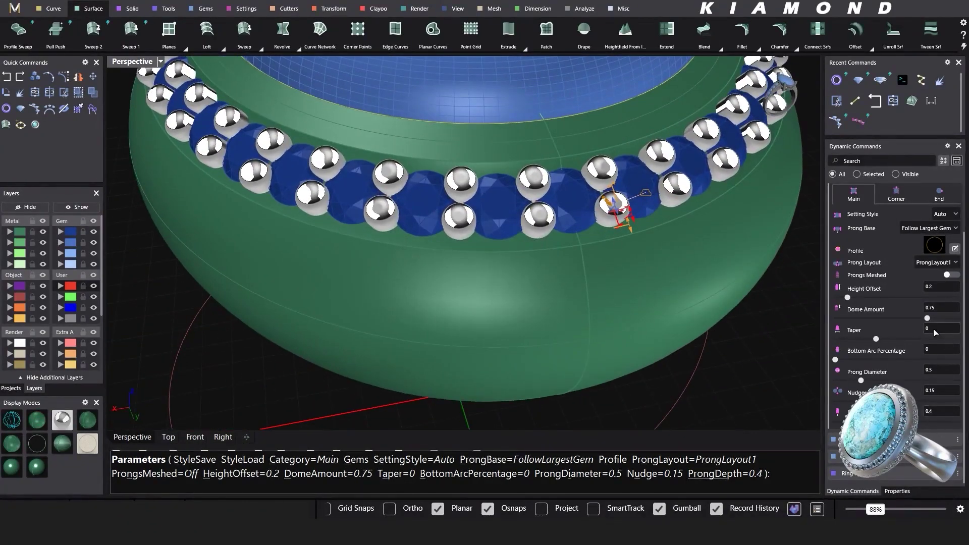
scroll(570, 247, down, 4)
right_drag(571, 248, 711, 273)
right_click(627, 268)
scroll(419, 214, down, 2)
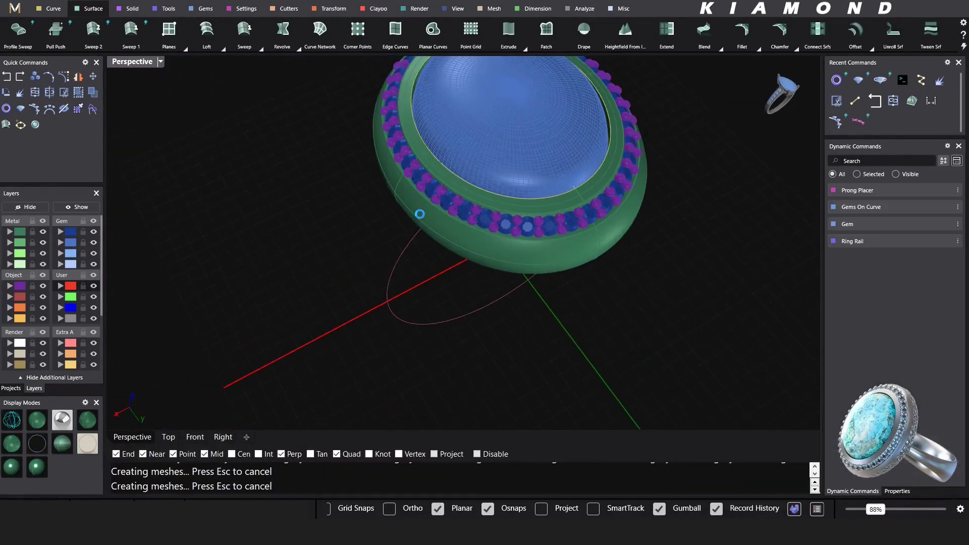
Examine the gem-set bezel in rendered display and in the Top view, returning to the shaded Perspective view
right_drag(419, 214, 305, 300)
click(66, 425)
right_drag(370, 316, 548, 215)
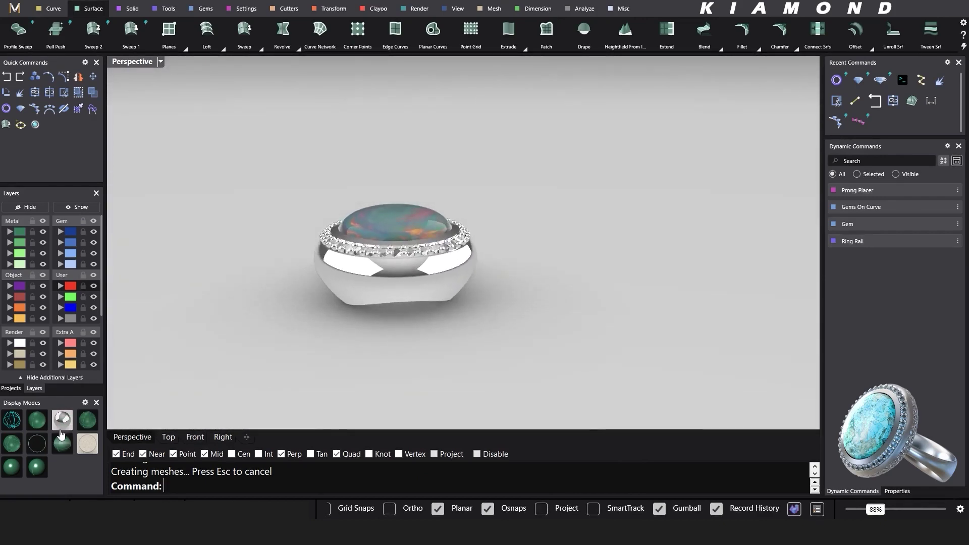
click(43, 424)
right_drag(389, 283, 559, 354)
click(169, 437)
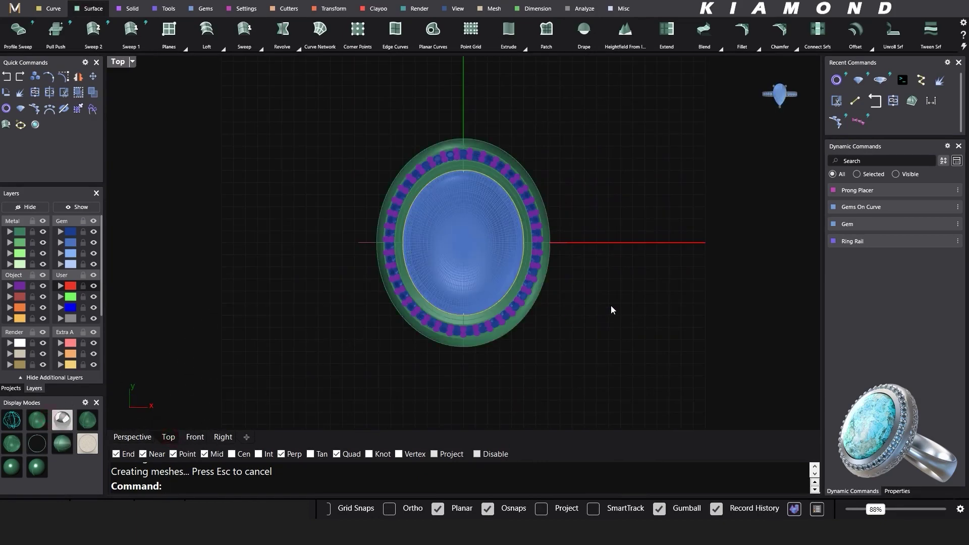
click(136, 437)
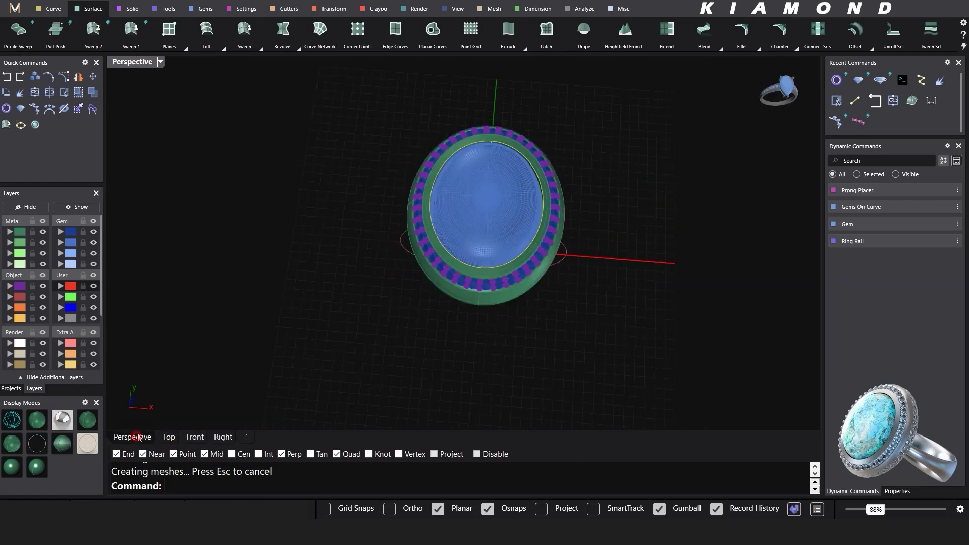
right_drag(563, 307, 435, 240)
scroll(479, 223, up, 4)
scroll(465, 217, up, 3)
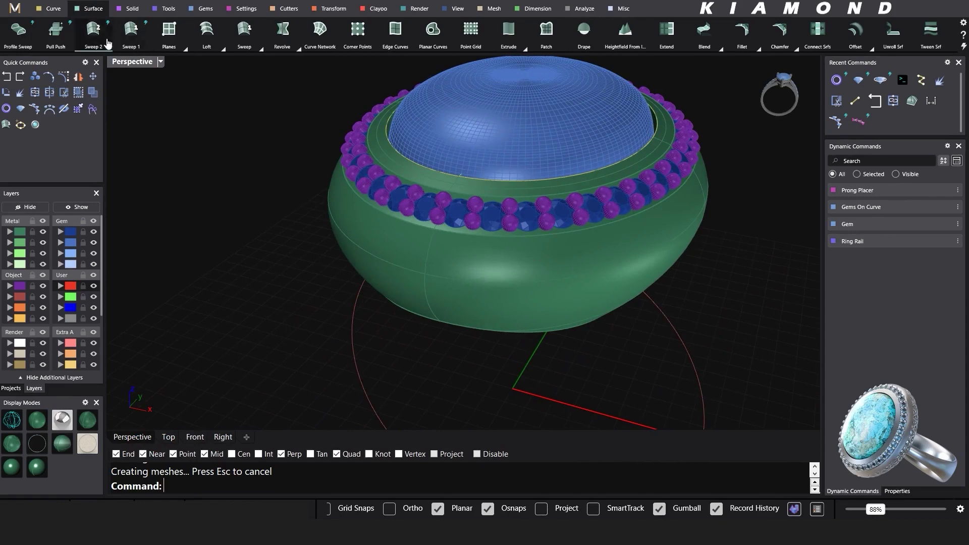
Offset the edge below the gem row onto the setting's outer side surface
click(52, 10)
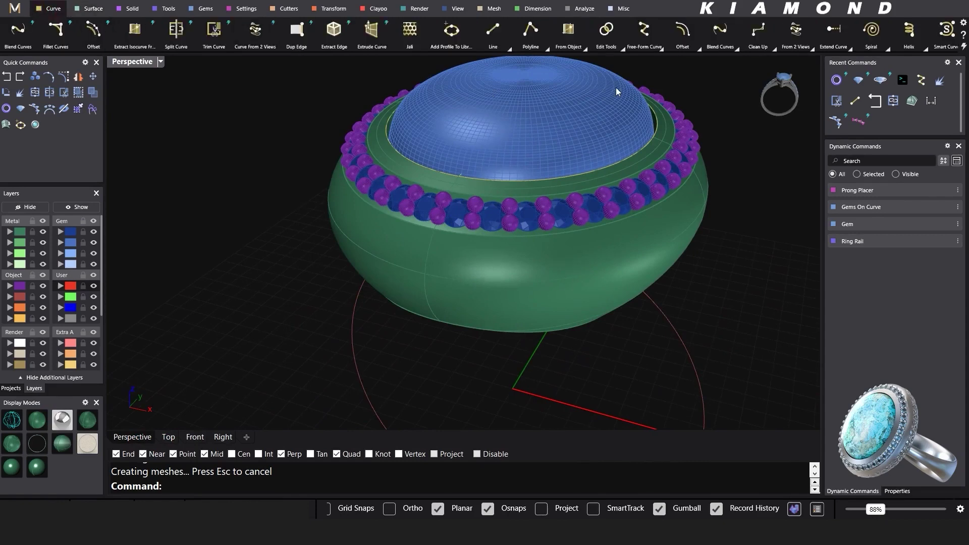
click(699, 49)
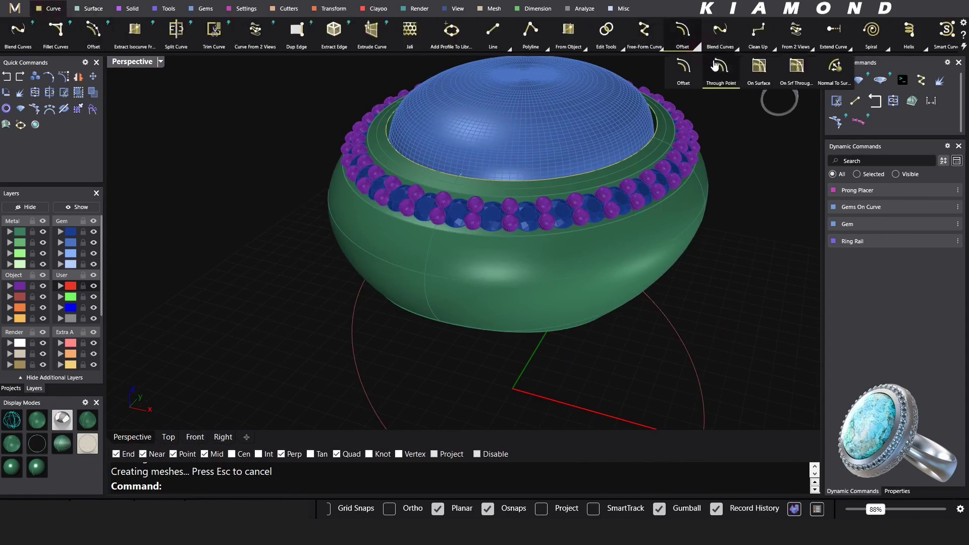
click(758, 69)
scroll(570, 212, up, 3)
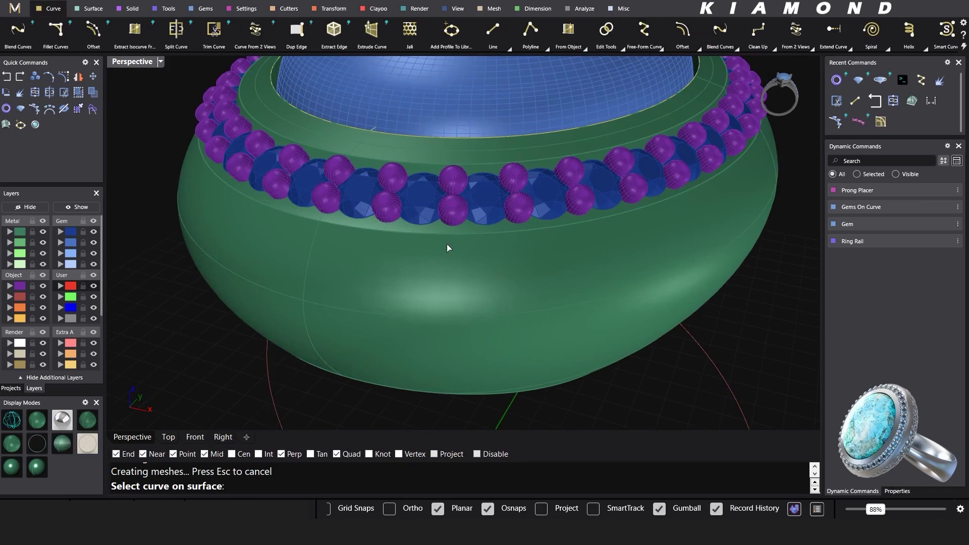
click(365, 234)
click(353, 251)
key(Return)
Offset one half of the setting's lower edge on the outer side surface, flipping the direction upward
right_drag(346, 244, 333, 216)
scroll(374, 257, up, 2)
right_click(352, 213)
click(356, 215)
click(335, 251)
text(f)
key(Return)
key(Return)
Offset the other half of the lower edge on the side surface, with the direction flipped upward
key(Return)
click(328, 240)
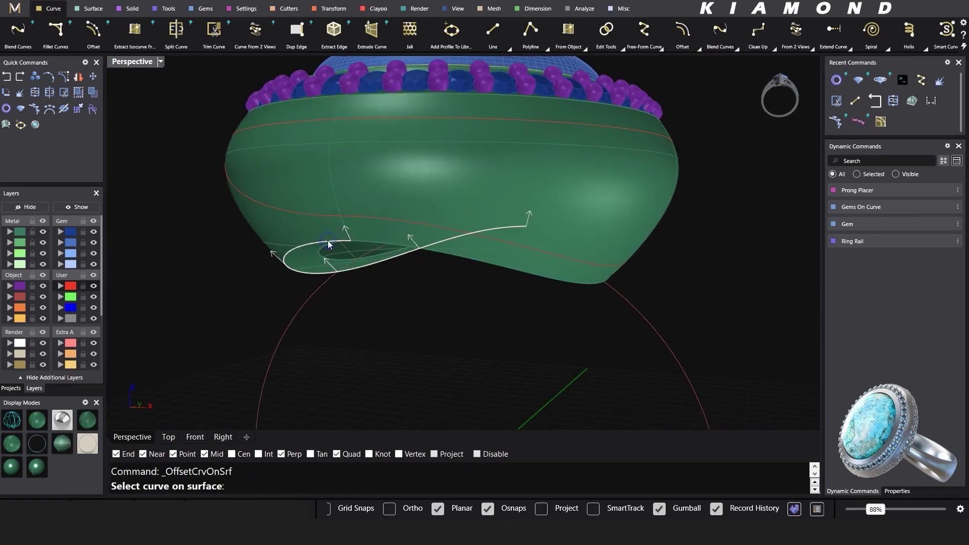
right_drag(327, 236, 355, 235)
text(f)
key(Return)
key(Return)
Split the two crossing offset curves above the lower edge with each other
right_drag(414, 239, 507, 267)
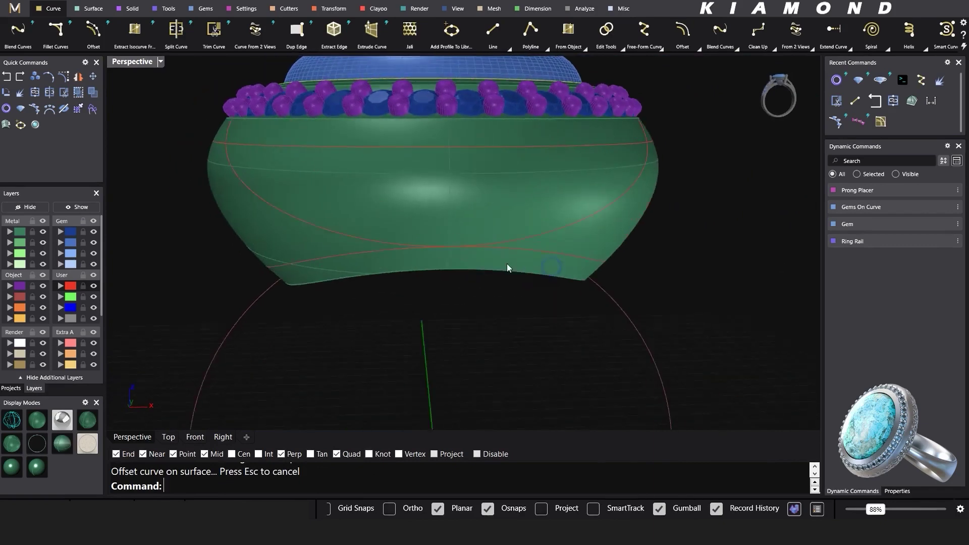
scroll(524, 244, up, 4)
click(525, 242)
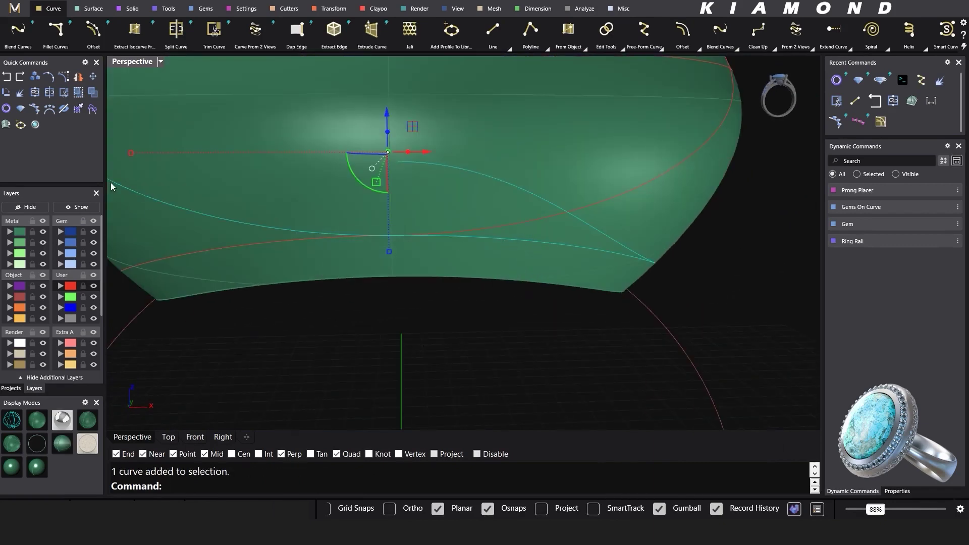
click(271, 244)
key(Return)
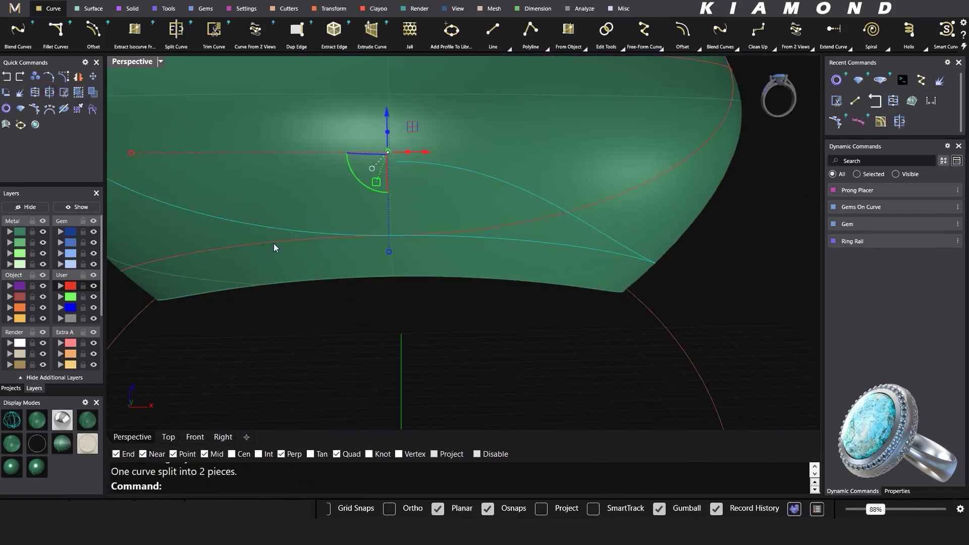
click(274, 245)
right_drag(274, 244, 277, 238)
key(ctrl+shift+s)
click(457, 229)
key(Return)
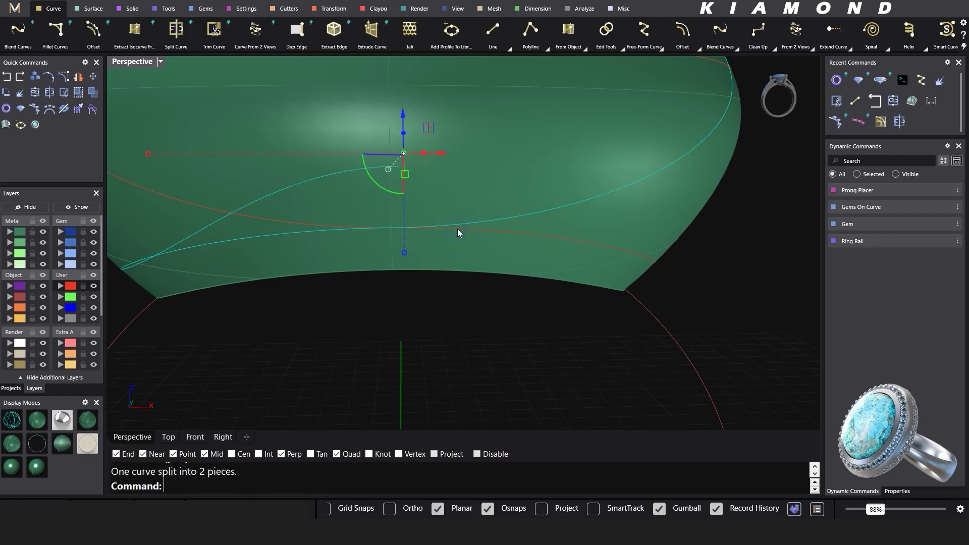
Delete the excess curve pieces that extend past the crossing of the two lower offsets
click(290, 218)
click(292, 223)
click(349, 251)
key(Delete)
click(492, 222)
click(357, 250)
key(Delete)
Rebuild the trimmed offset curve that runs above the setting's lower edge
scroll(436, 188, down, 2)
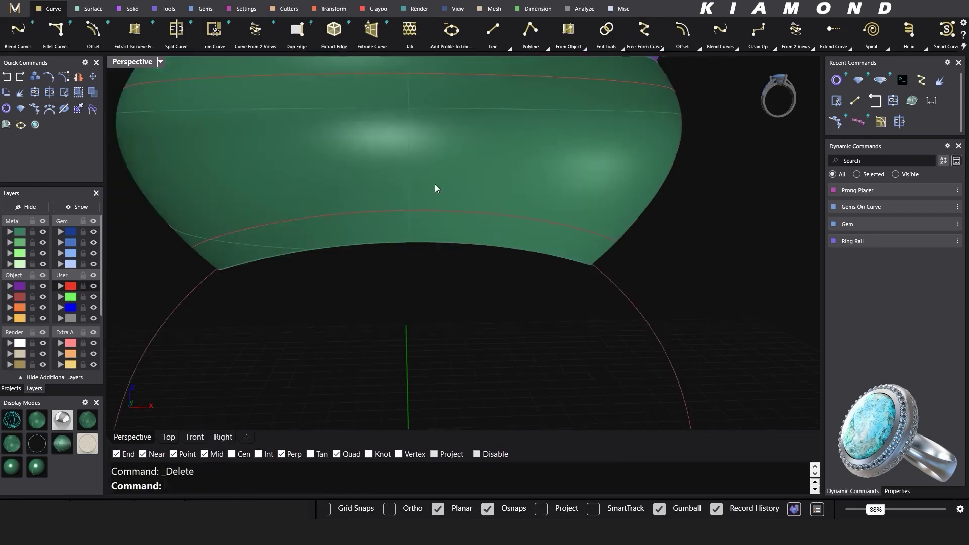
scroll(436, 188, down, 3)
right_drag(436, 188, 580, 179)
drag(539, 209, 541, 209)
right_drag(541, 209, 540, 288)
text(Rebuild)
key(Return)
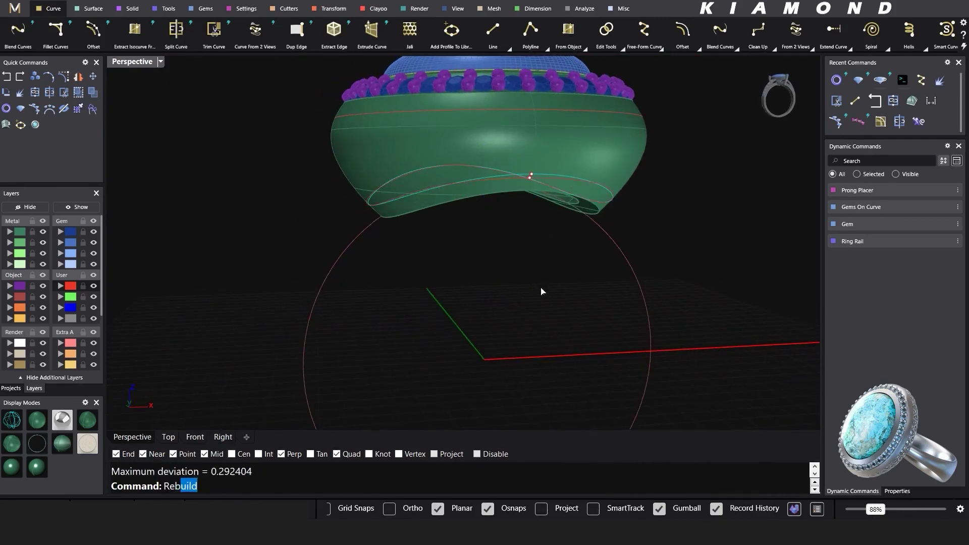
key(Return)
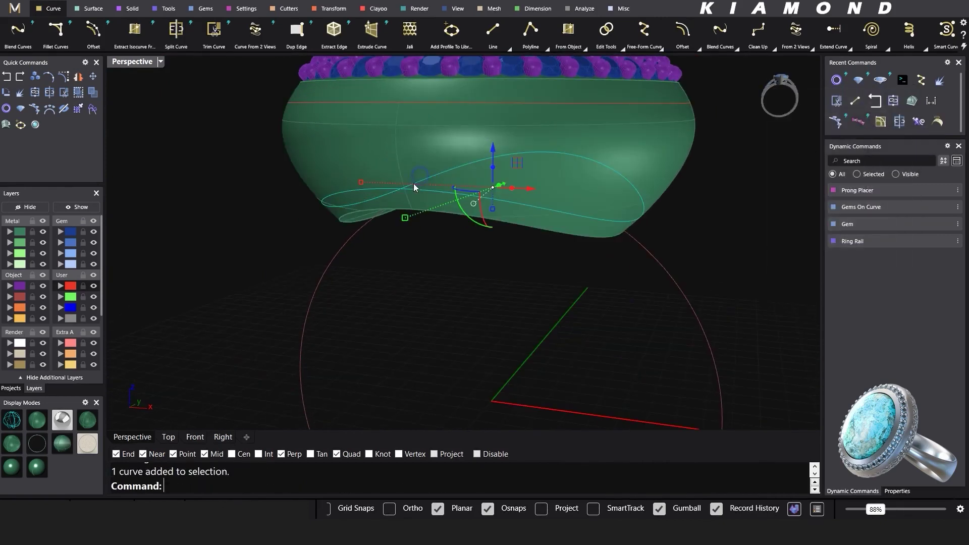
Pull the rebuilt lower curve onto the bezel setting, deleting the input curve
text(Pull)
key(Return)
right_drag(418, 193, 402, 271)
scroll(402, 271, up, 2)
click(387, 258)
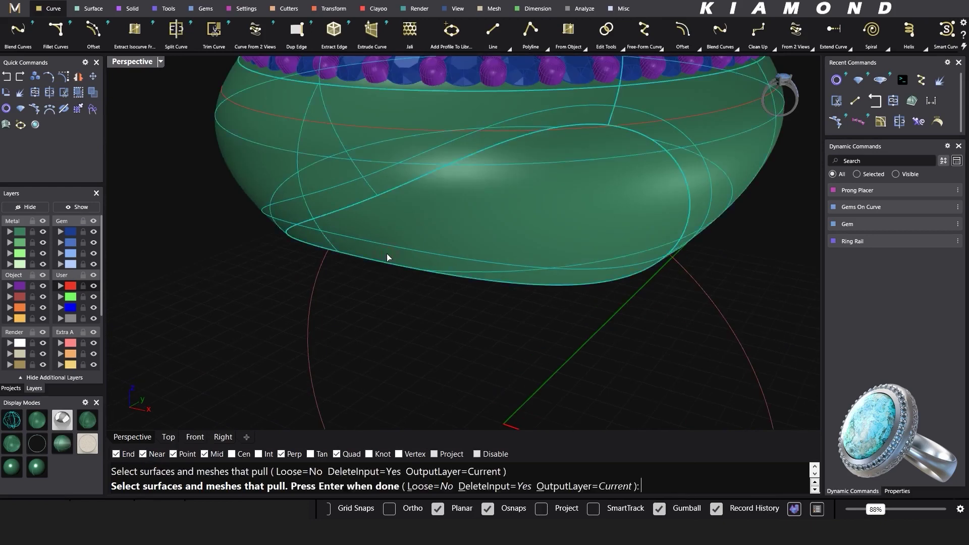
key(Return)
Extract the setting's outer side surface with Copy=Yes and move the copy to the Metal 03 layer
right_drag(392, 328, 565, 272)
scroll(377, 271, down, 3)
click(131, 9)
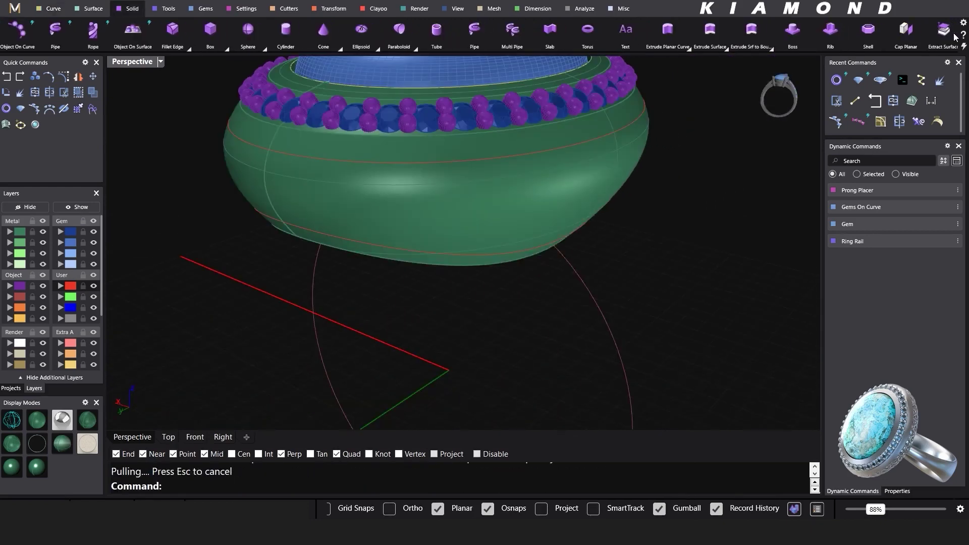
click(938, 35)
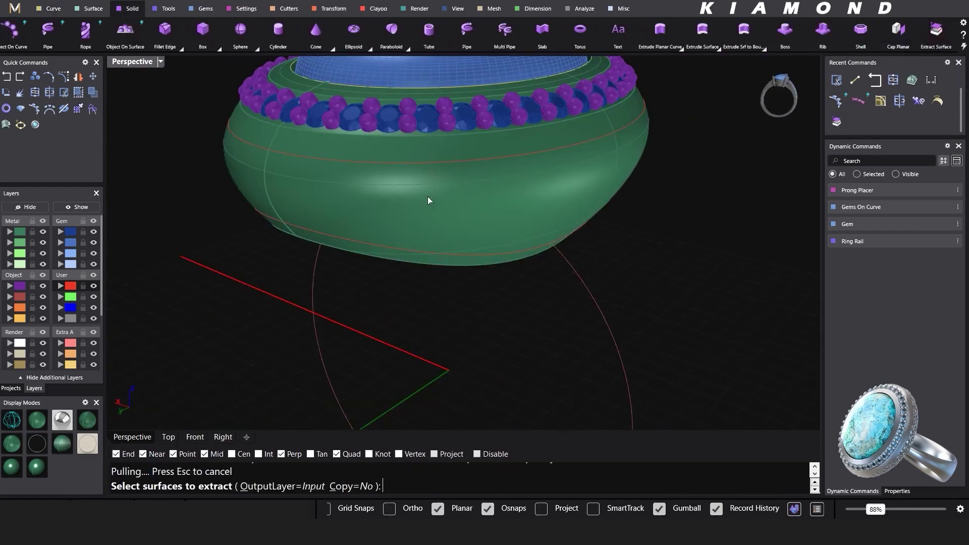
click(419, 226)
click(480, 488)
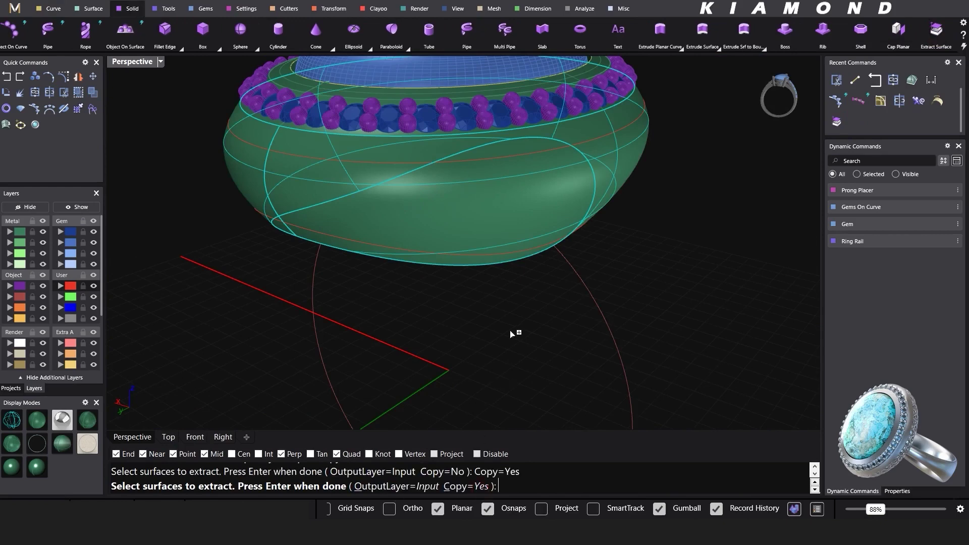
key(Return)
click(12, 256)
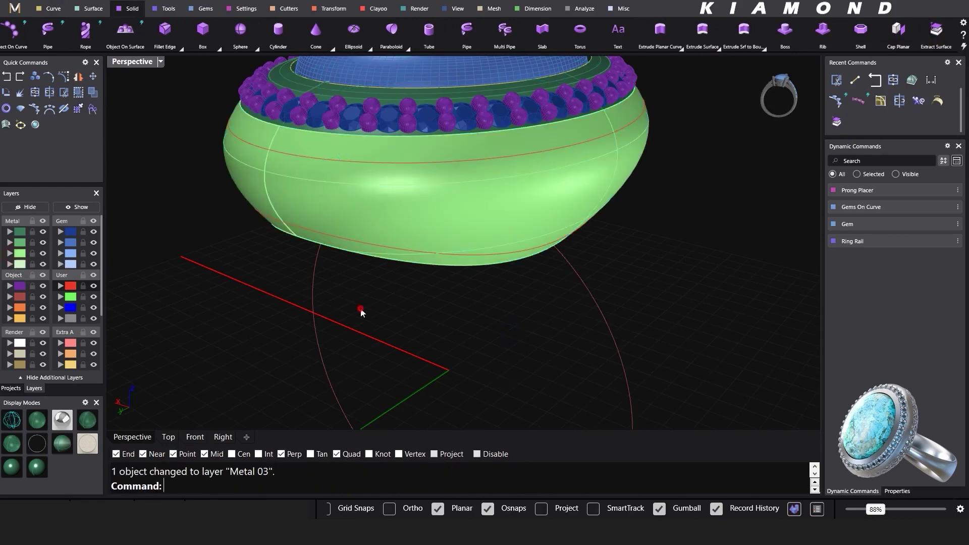
click(444, 286)
Split the extracted light green side surface with the upper and lower offset curves
click(403, 214)
click(404, 214)
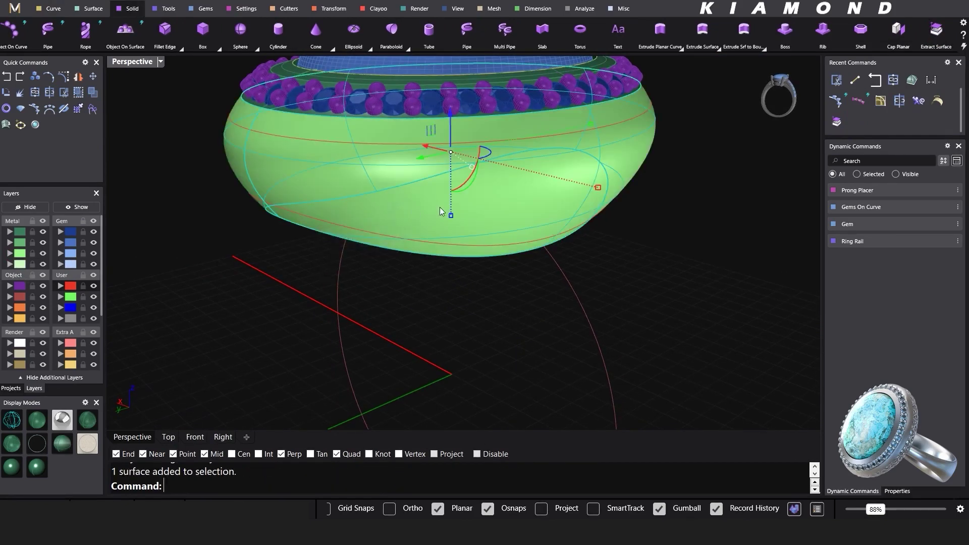
right_drag(440, 207, 510, 216)
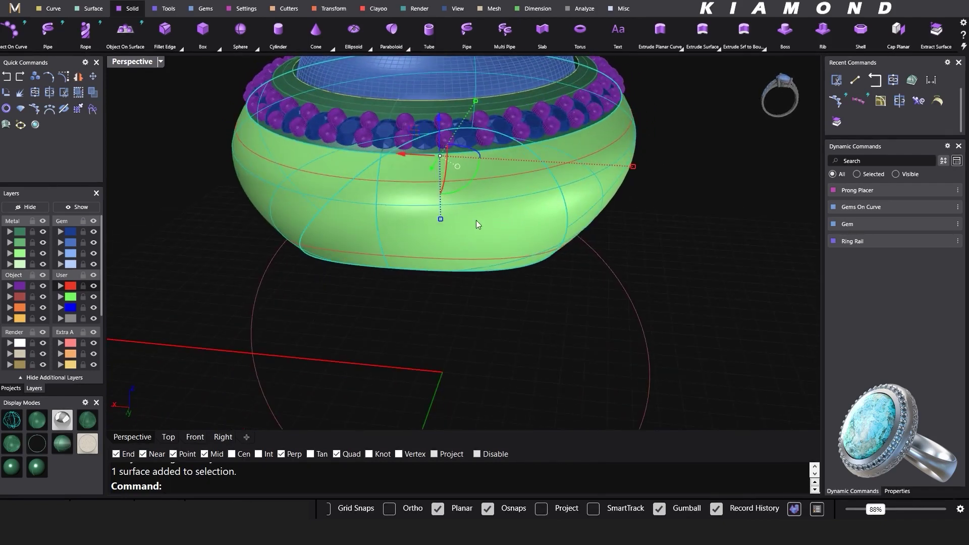
click(55, 96)
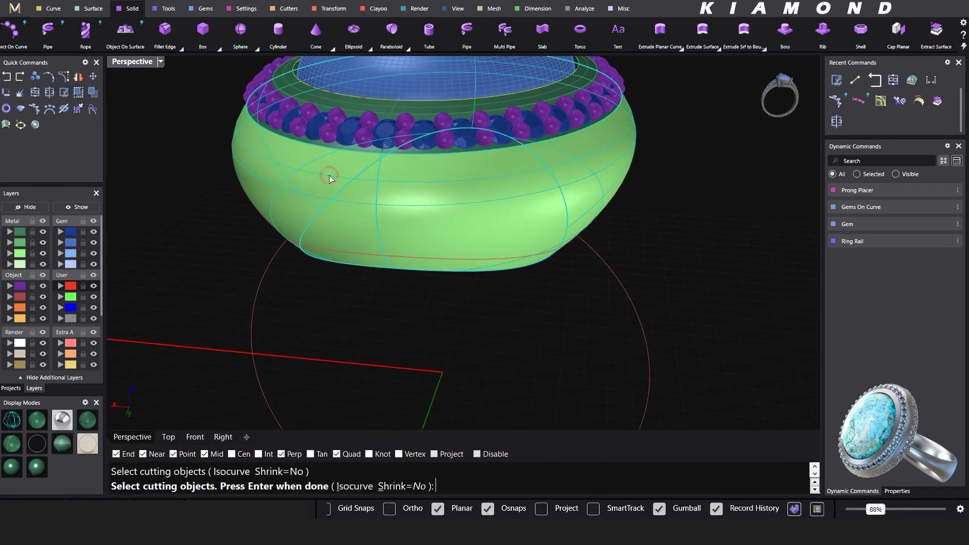
right_click(360, 255)
right_drag(386, 271, 355, 273)
click(450, 307)
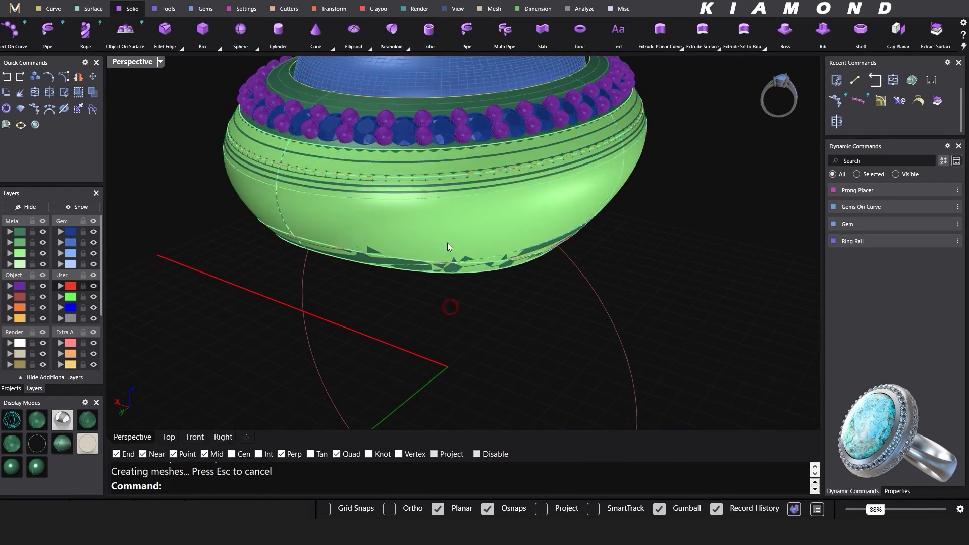
Delete the strips of the split side surface above the upper curve and below the lower curve
click(383, 173)
key(Delete)
click(398, 267)
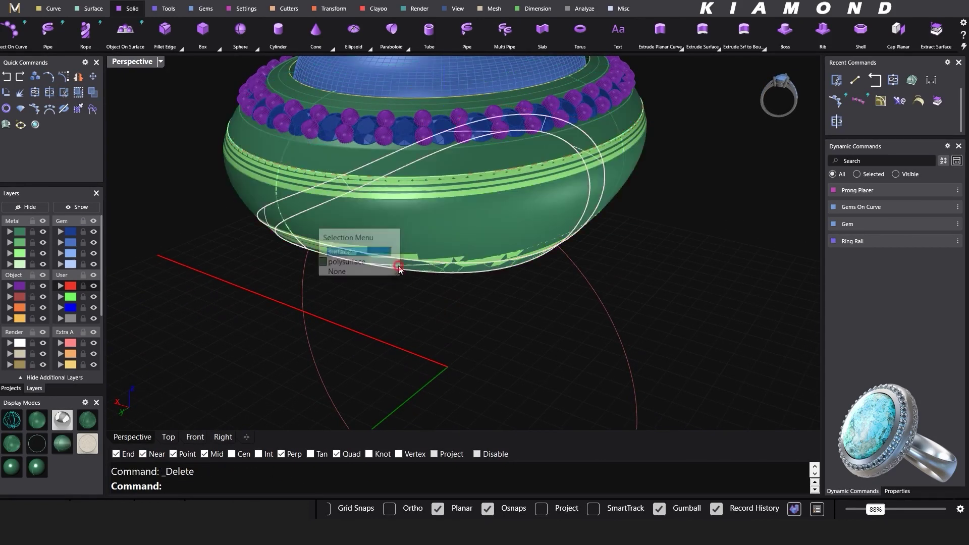
click(409, 268)
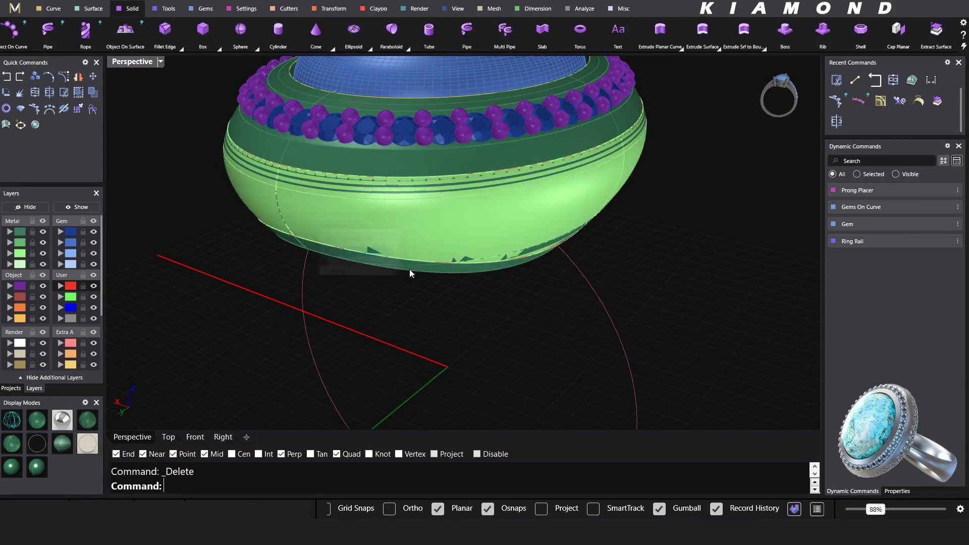
Hide the Metal 01 layer and shrink the remaining trimmed side surface
click(374, 219)
click(342, 157)
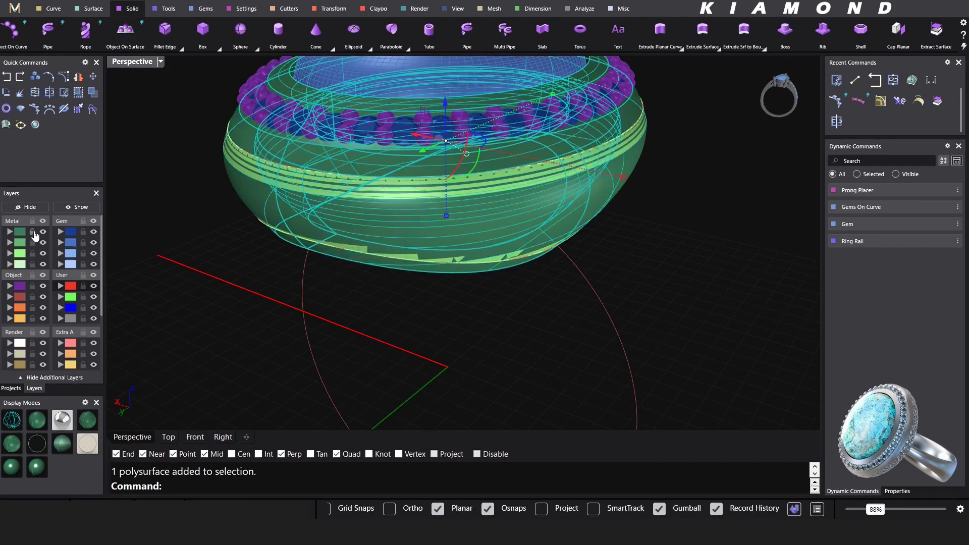
click(43, 231)
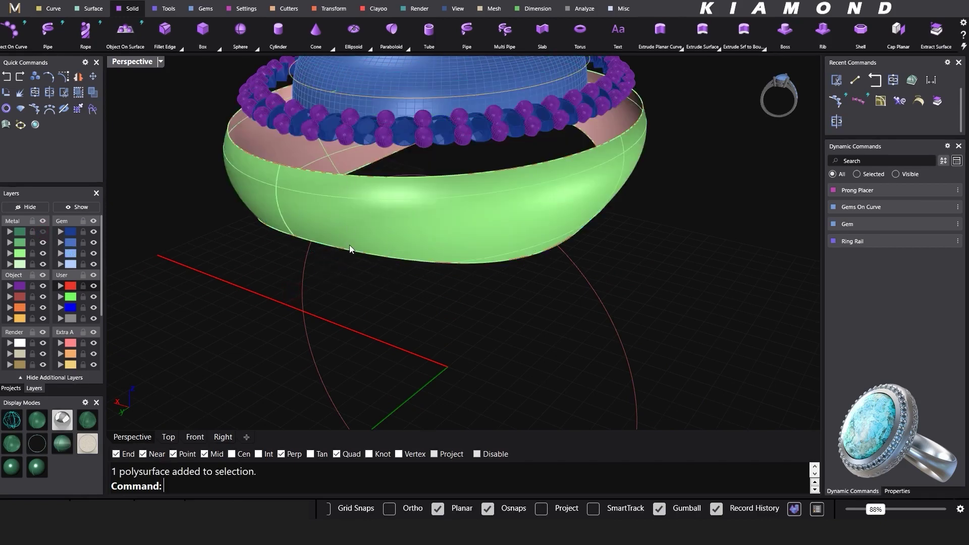
click(358, 235)
click(91, 9)
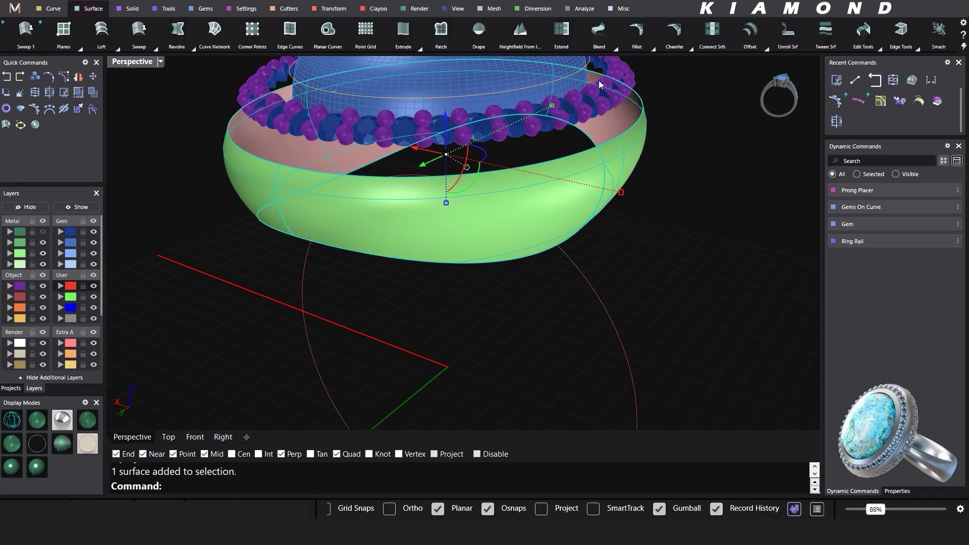
click(878, 48)
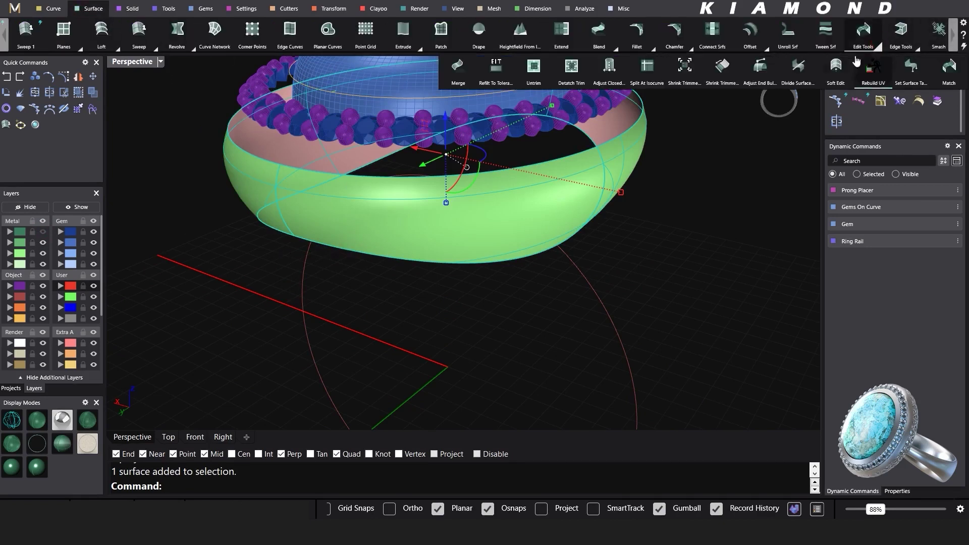
click(684, 84)
Offset the trimmed side surface inward by 0.25 mm with BothSides=No as a separate surface, and delete the original green surface
scroll(480, 192, down, 5)
right_drag(480, 192, 487, 202)
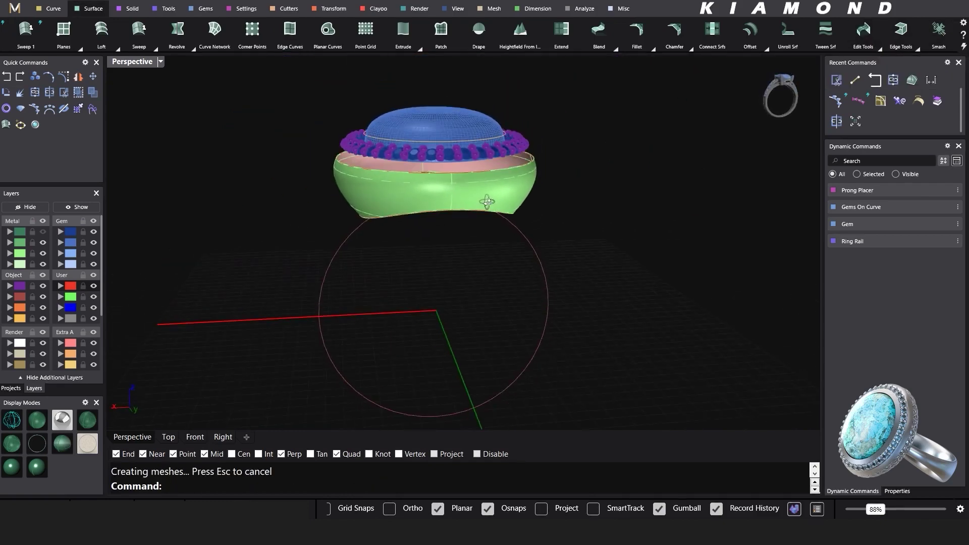
right_drag(522, 276, 570, 295)
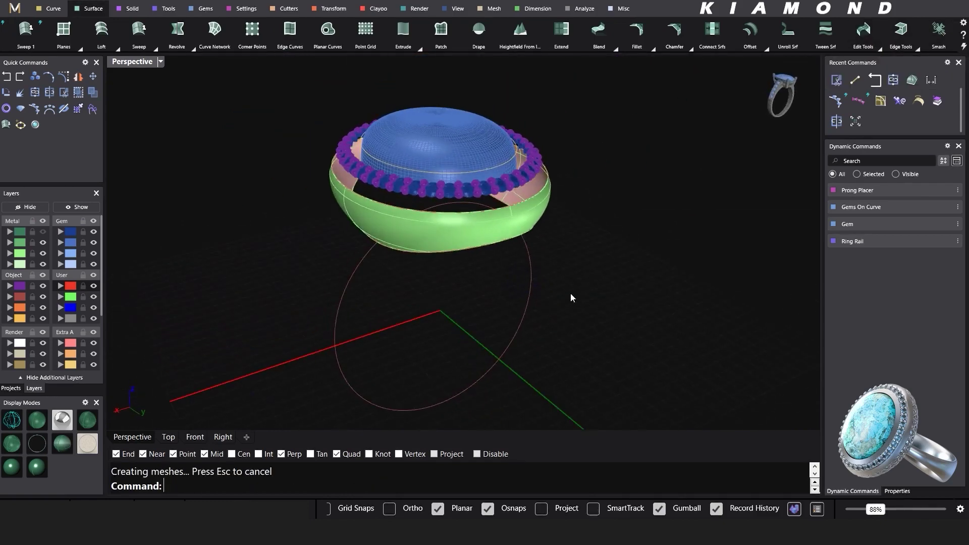
scroll(442, 216, up, 4)
click(453, 248)
right_drag(490, 284, 403, 225)
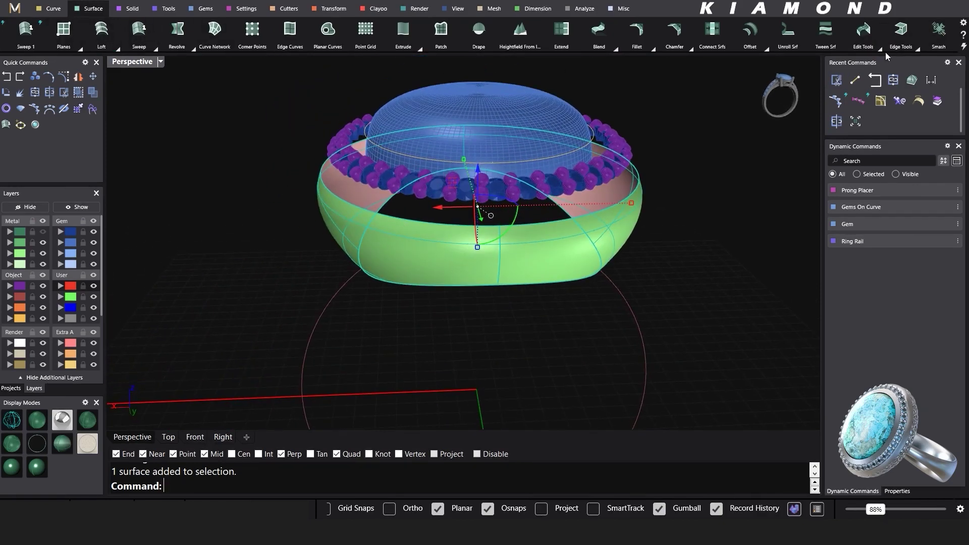
click(767, 49)
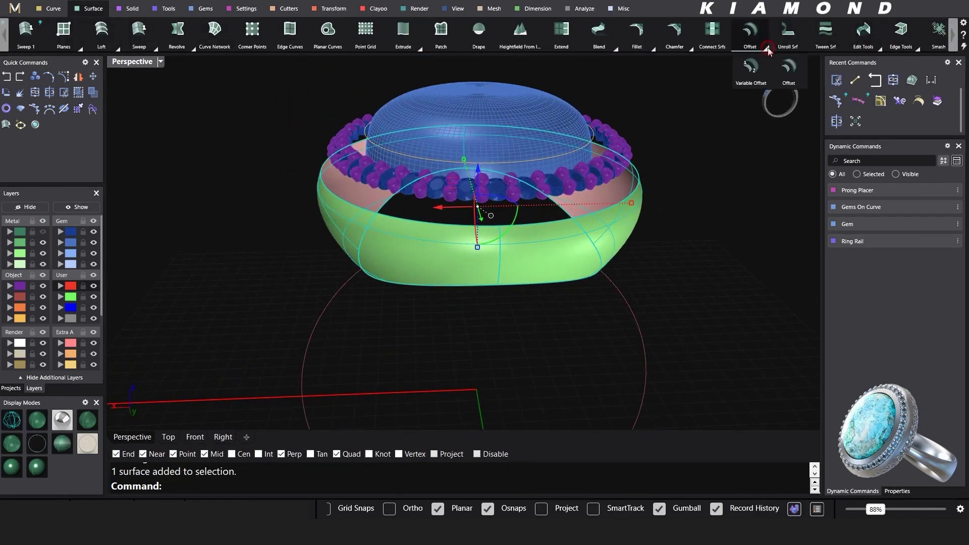
click(784, 71)
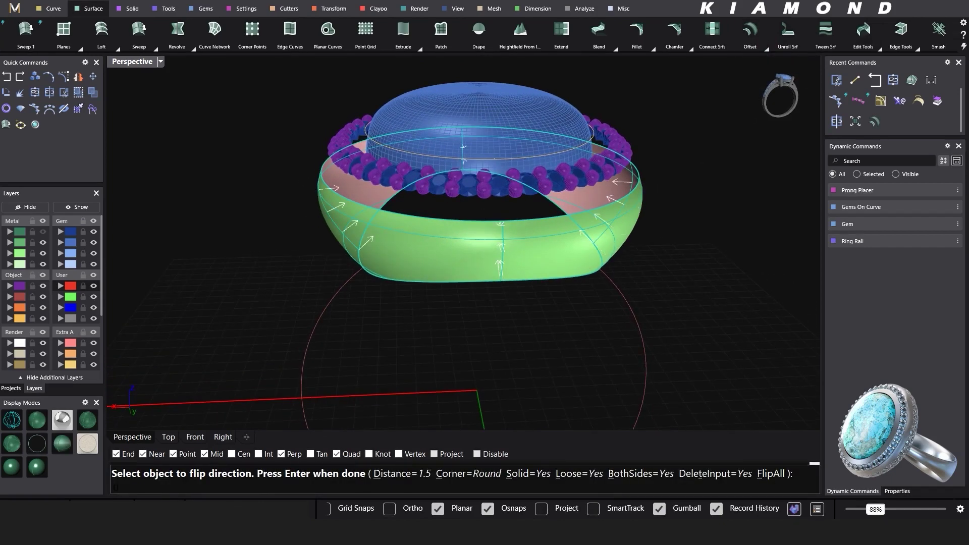
key(Return)
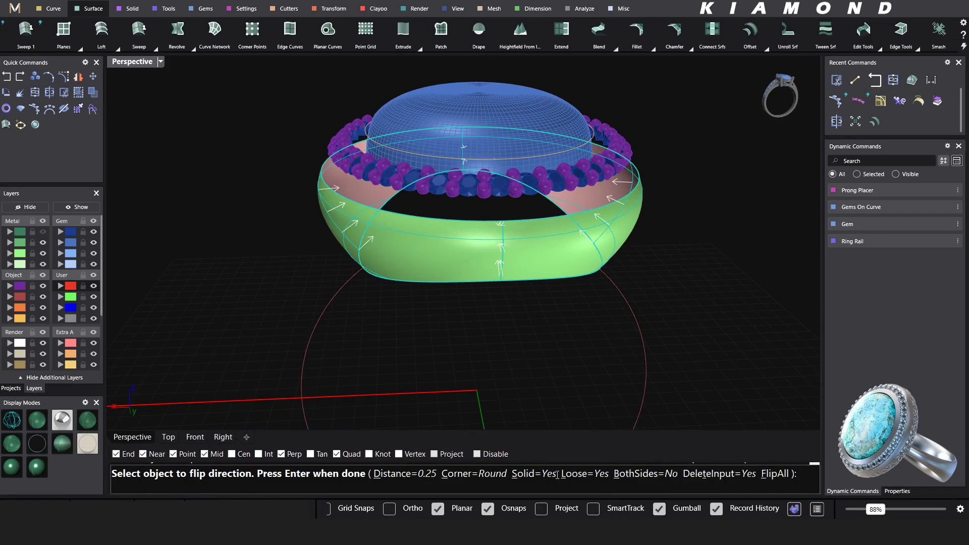
key(Return)
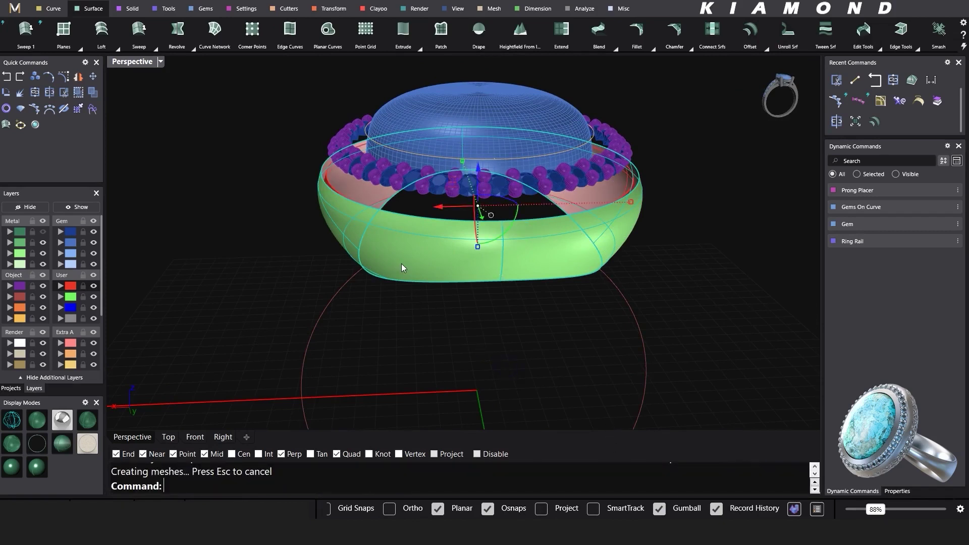
key(Delete)
right_drag(400, 264, 345, 190)
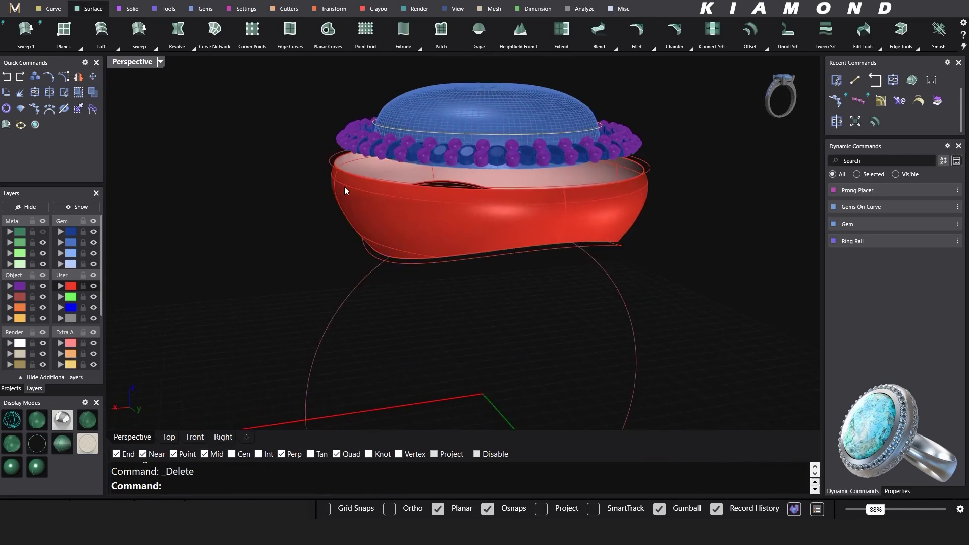
Delete the upper and lower offset curves around the inner side surface
click(327, 164)
key(Delete)
key(Delete)
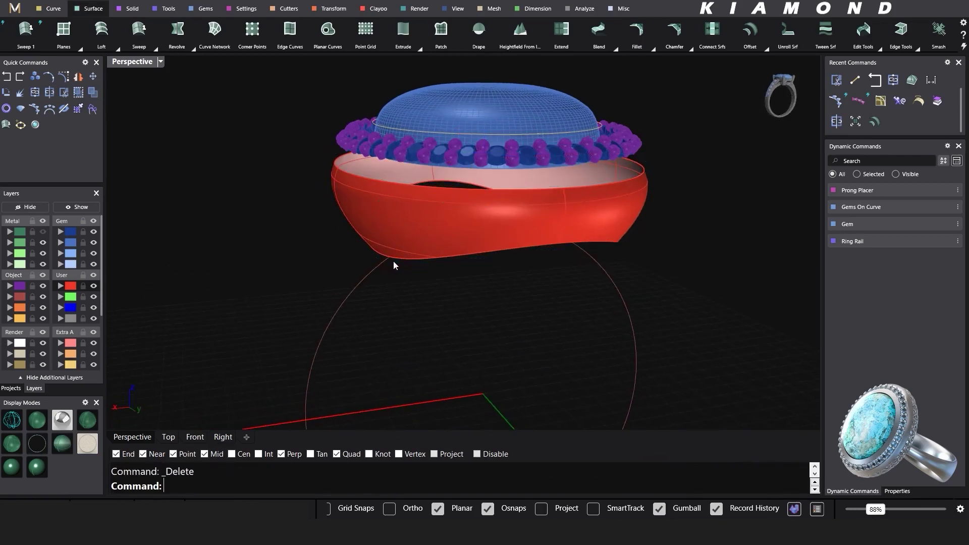
right_drag(438, 235, 417, 237)
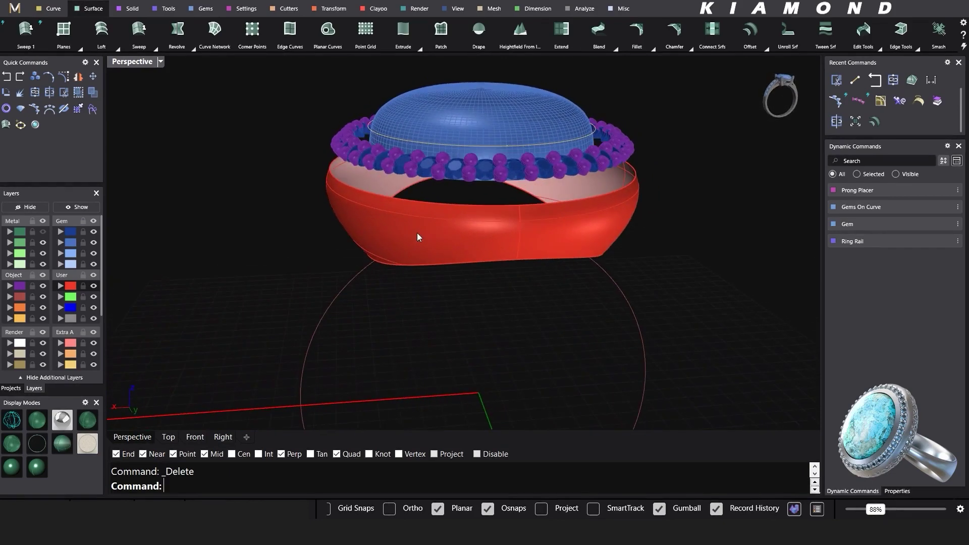
Show the Metal 01 layer again and undo the deletion of the two offset curves
click(43, 231)
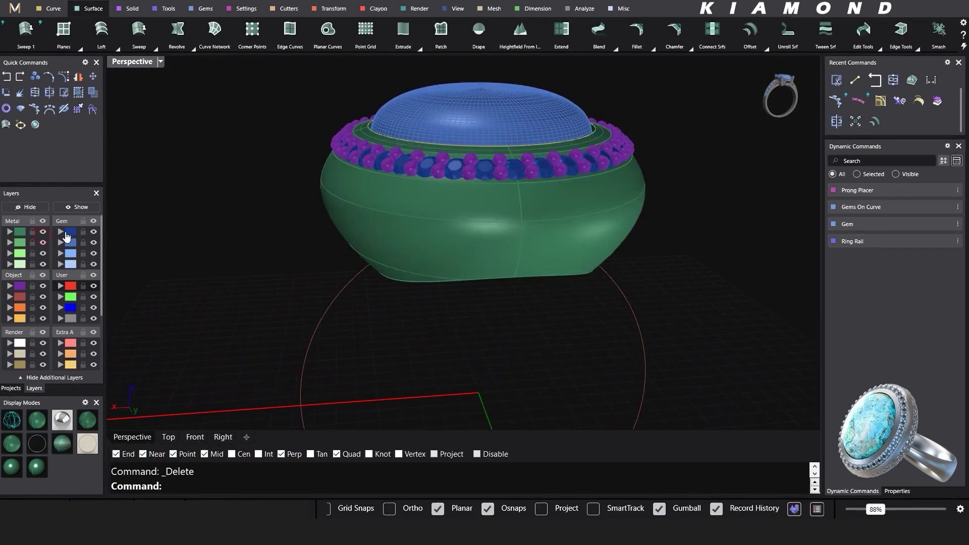
right_drag(299, 224, 366, 214)
key(ctrl+z)
click(294, 225)
scroll(407, 191, up, 5)
scroll(357, 203, down, 5)
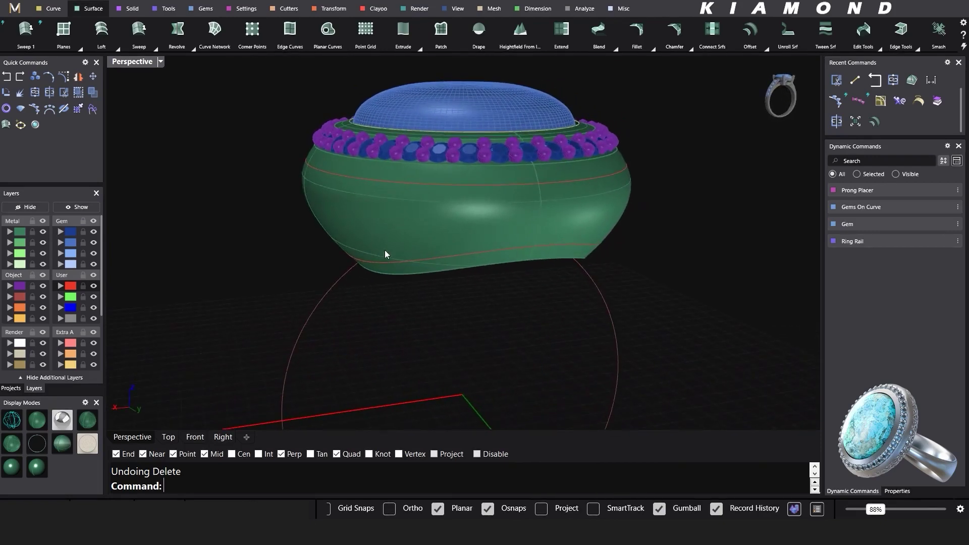
click(404, 261)
click(413, 262)
right_click(414, 261)
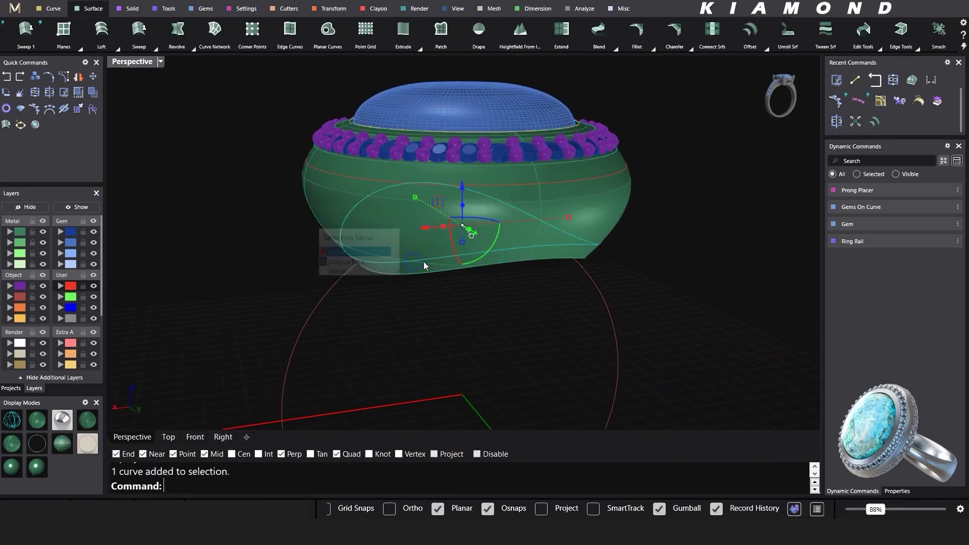
right_drag(422, 262, 418, 225)
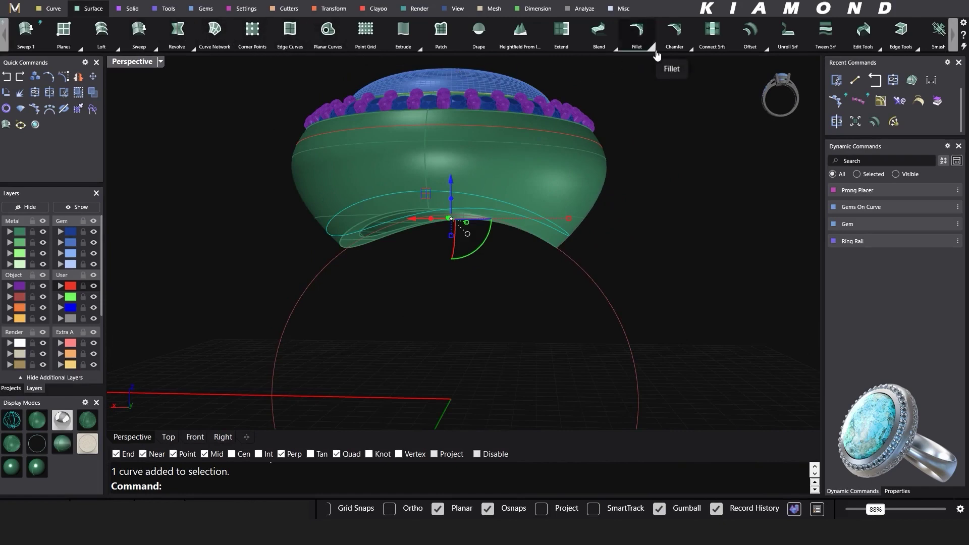
key(Escape)
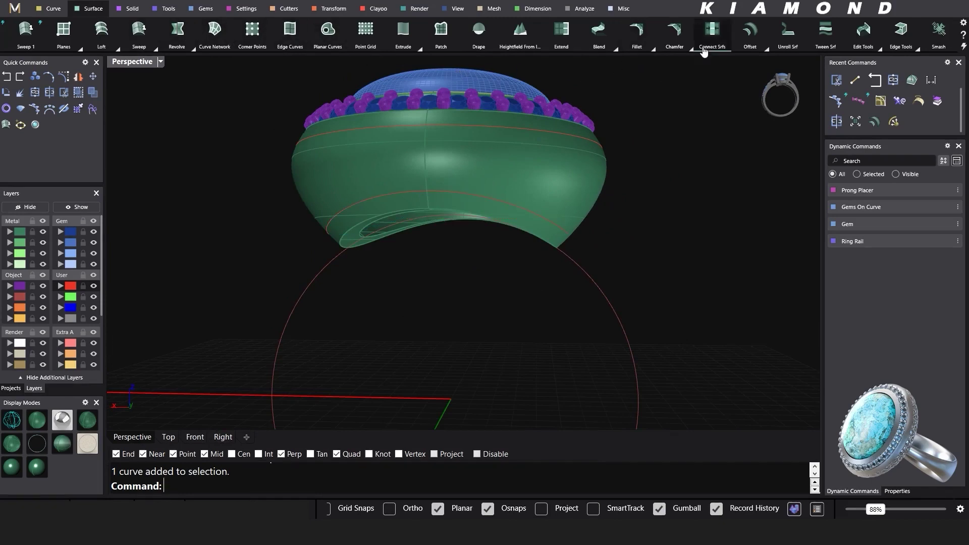
Extrude the lower offset curve normal to the setting's outer surface, about 1.95 mm inward
click(422, 50)
click(556, 71)
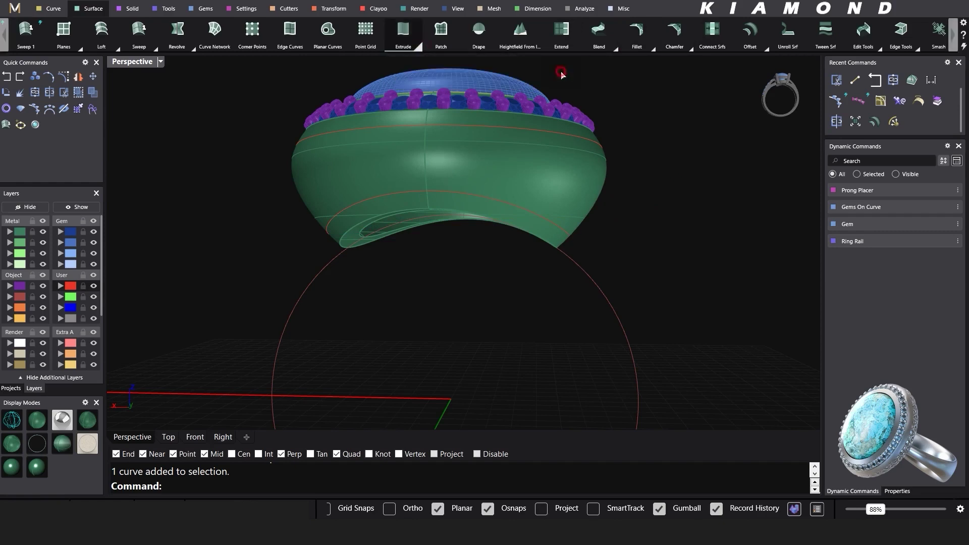
click(441, 191)
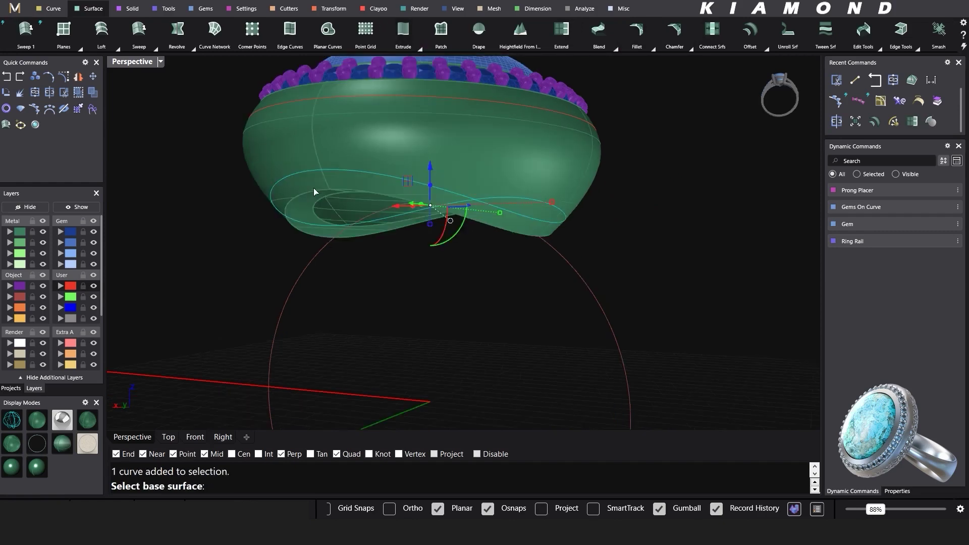
click(302, 187)
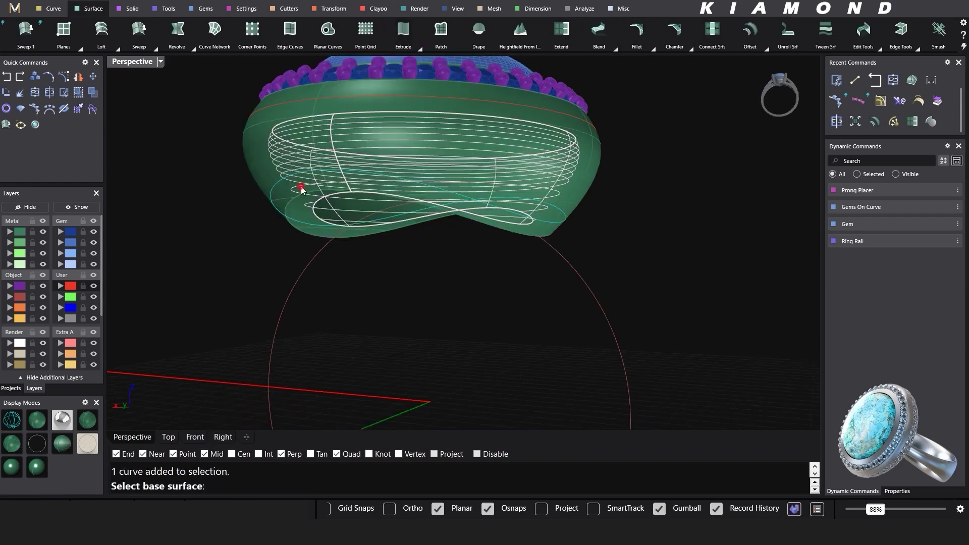
right_click(345, 250)
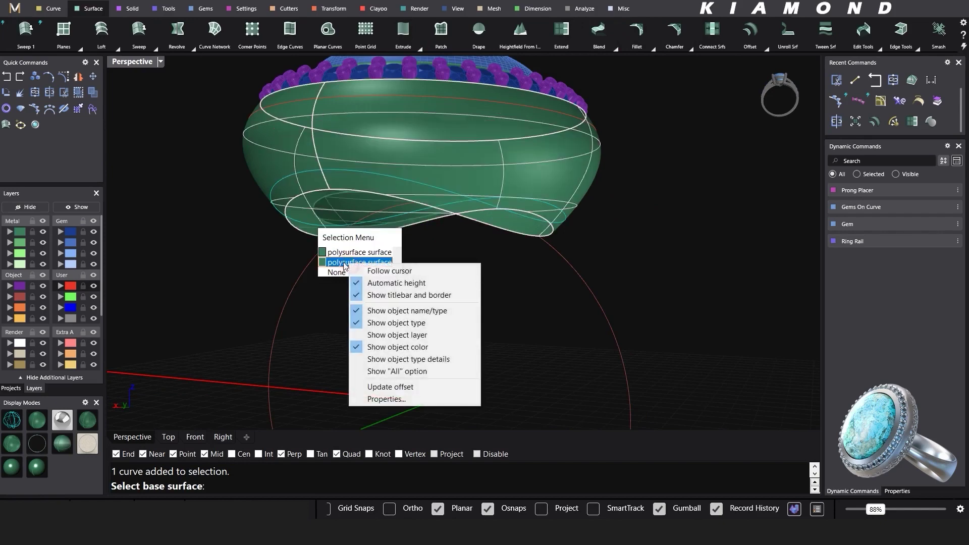
click(345, 251)
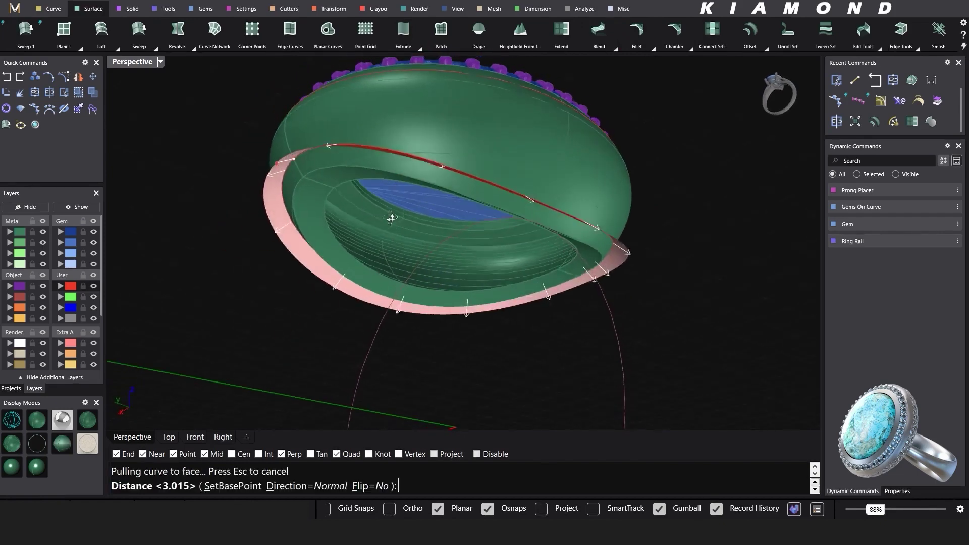
right_drag(391, 218, 363, 170)
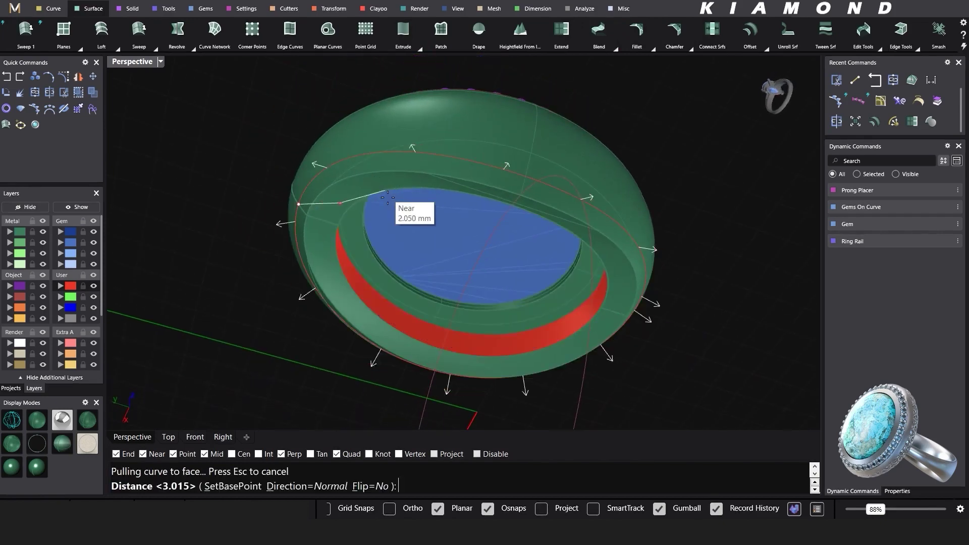
click(341, 244)
key(Return)
Extrude the upper offset curve inward, normal to the setting's outer surface, to form a second red strip
right_drag(341, 245, 337, 115)
click(333, 115)
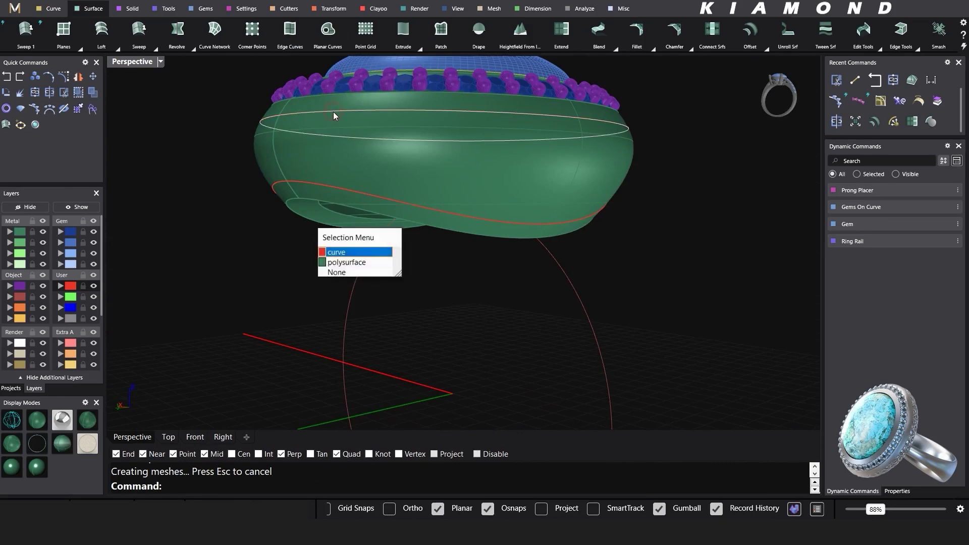
key(Return)
click(271, 148)
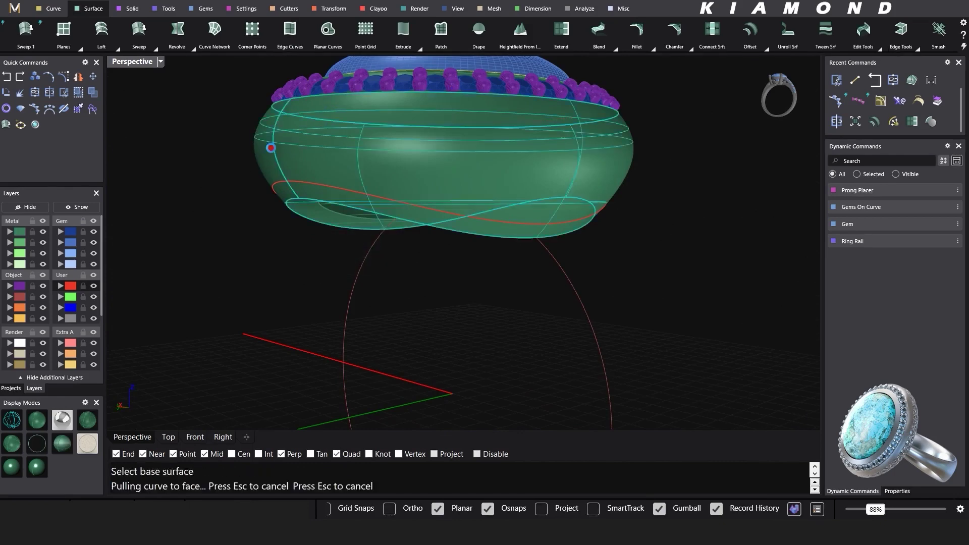
right_drag(271, 147, 273, 75)
mouse_move(273, 132)
shift+right_down()
mouse_move(313, 209)
mouse_move(277, 147)
shift+right_up()
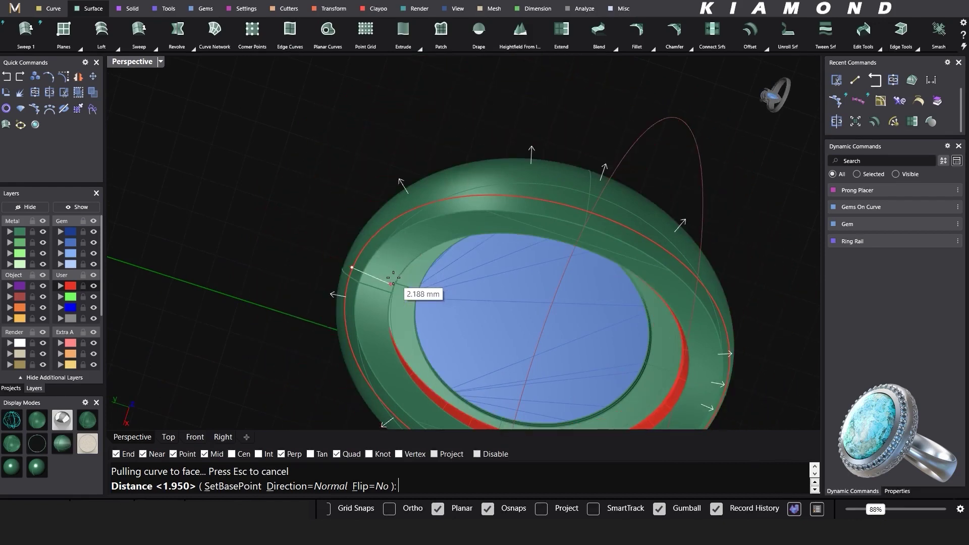
right_drag(396, 284, 545, 374)
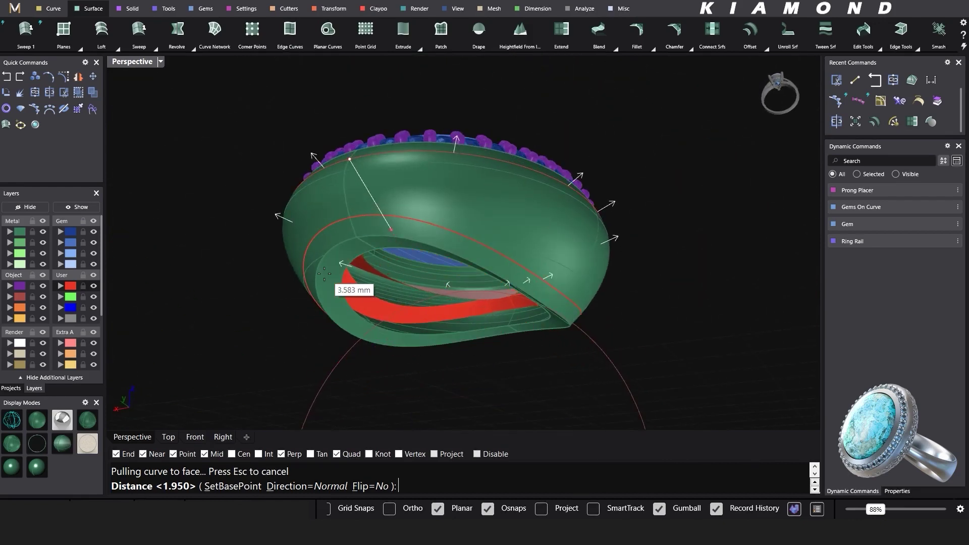
click(298, 267)
right_click(309, 266)
scroll(320, 264, up, 6)
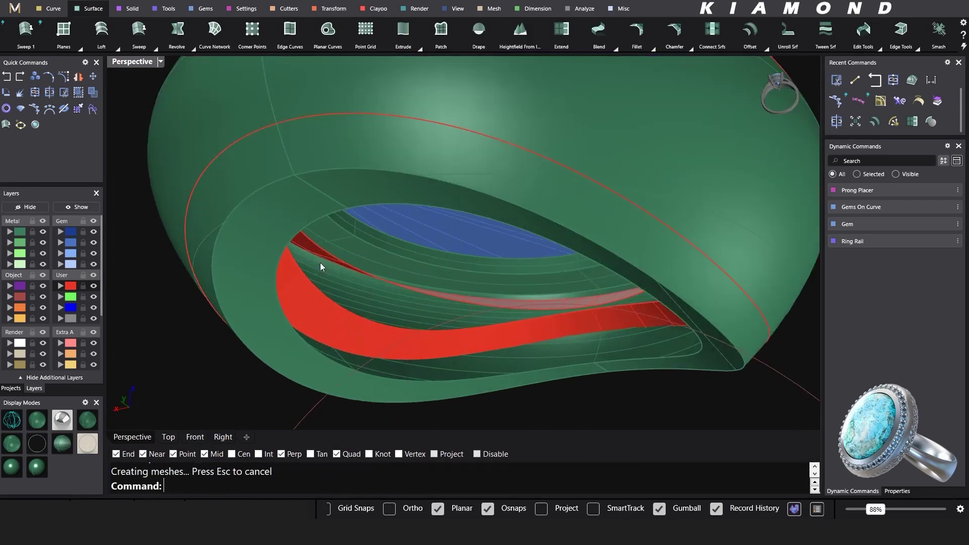
scroll(416, 230, down, 4)
Extend the outer edge of the upper red strip outward beyond the setting wall, with Type=Smooth and Merge=Yes
right_drag(417, 229, 533, 120)
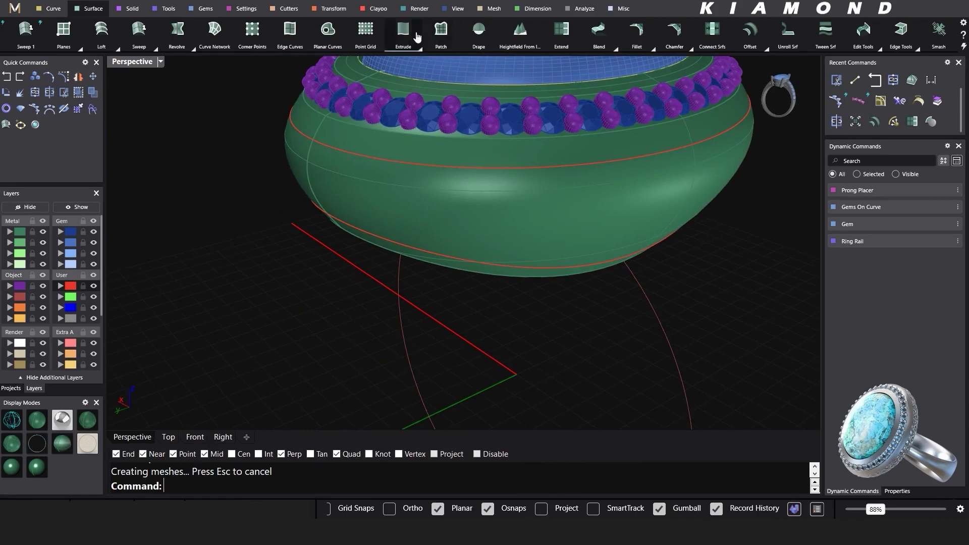
click(546, 45)
scroll(299, 119, up, 2)
click(298, 119)
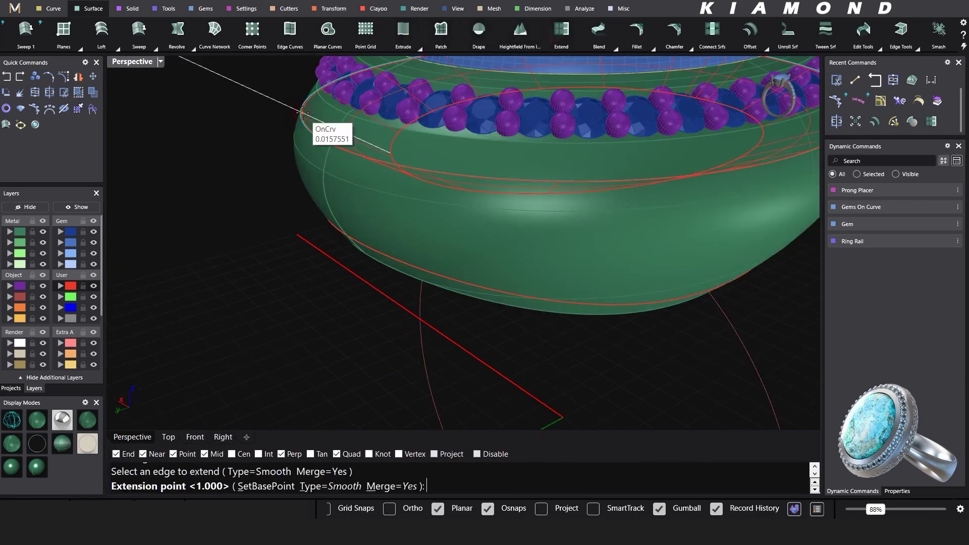
click(273, 105)
scroll(327, 231, up, 2)
Try to extend the outer edge of the lower red strip outward with Type=Smooth and Merge=Yes
right_click(327, 231)
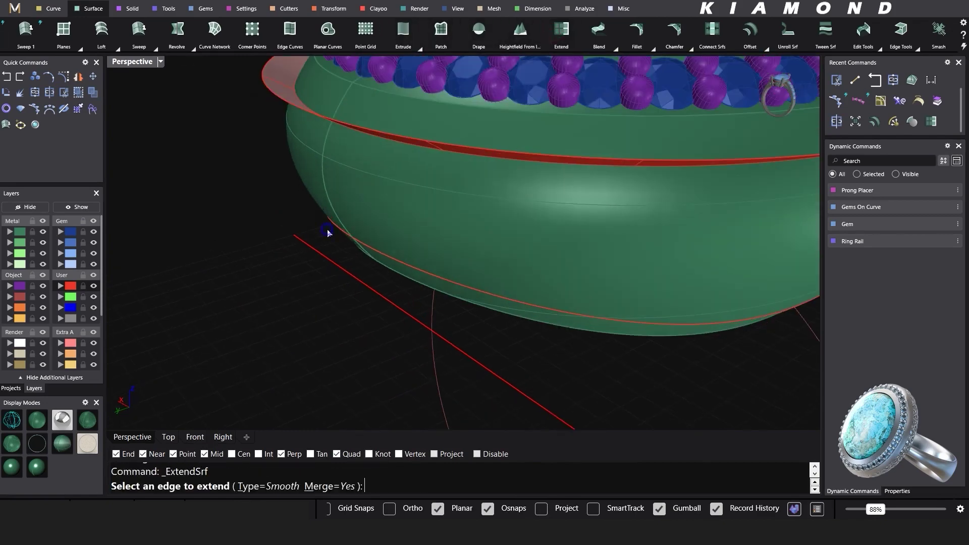
click(329, 226)
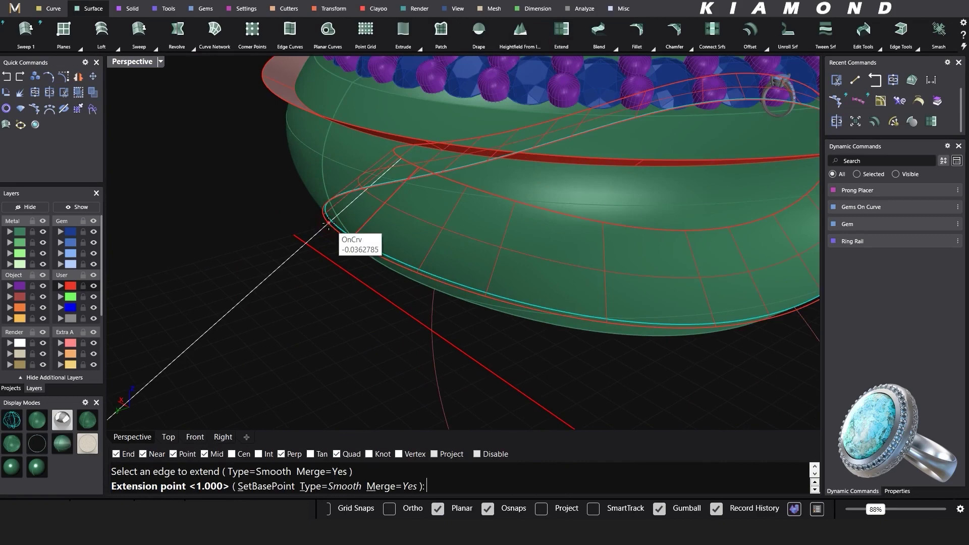
click(302, 218)
mouse_move(302, 218)
right_down()
mouse_move(297, 197)
mouse_move(310, 202)
right_up()
right_click(356, 218)
click(356, 217)
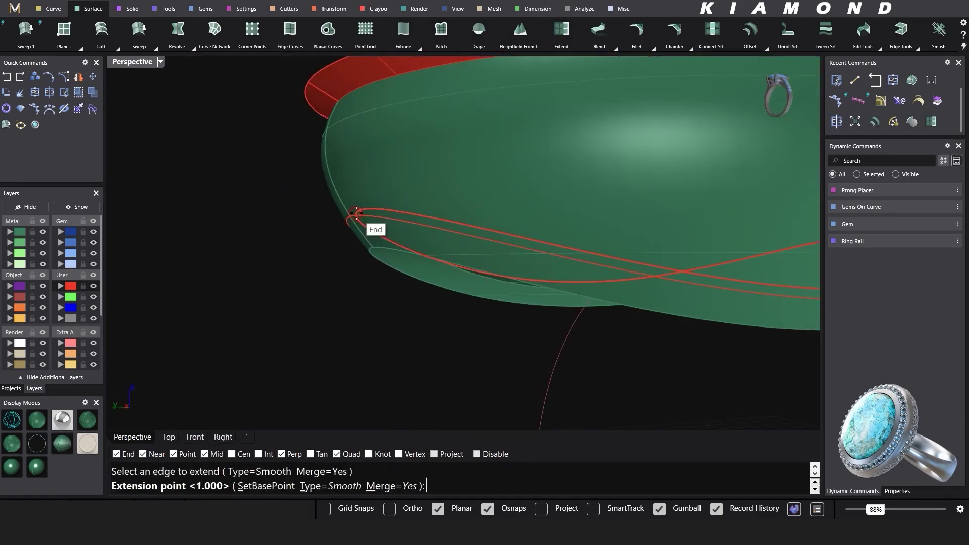
click(355, 214)
right_click(348, 222)
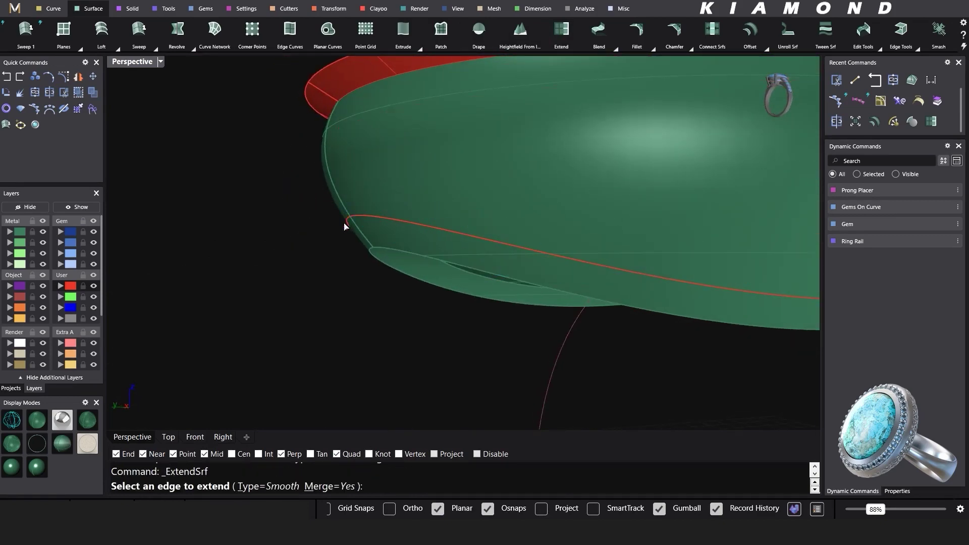
Extend the lower red strip's outer edge past the outside of the setting wall
click(345, 226)
click(305, 229)
right_drag(303, 229, 279, 132)
scroll(616, 308, down, 4)
right_drag(616, 307, 523, 347)
right_drag(519, 345, 501, 345)
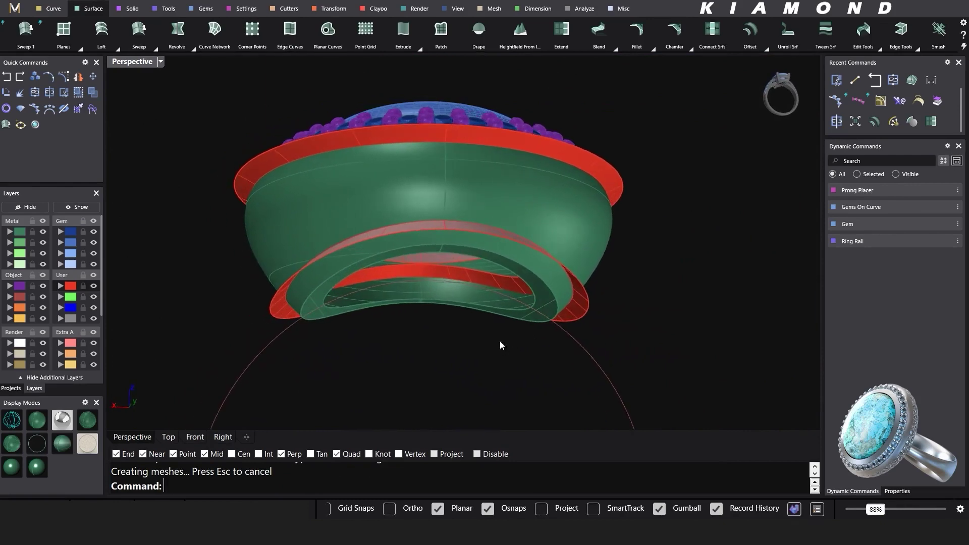
click(515, 210)
right_drag(540, 195, 325, 282)
key(ctrl+z)
Draw a straight line joining the outer edge of the upper red strip to the outer edge of the lower one
right_drag(293, 243, 632, 241)
text(l)
key(Return)
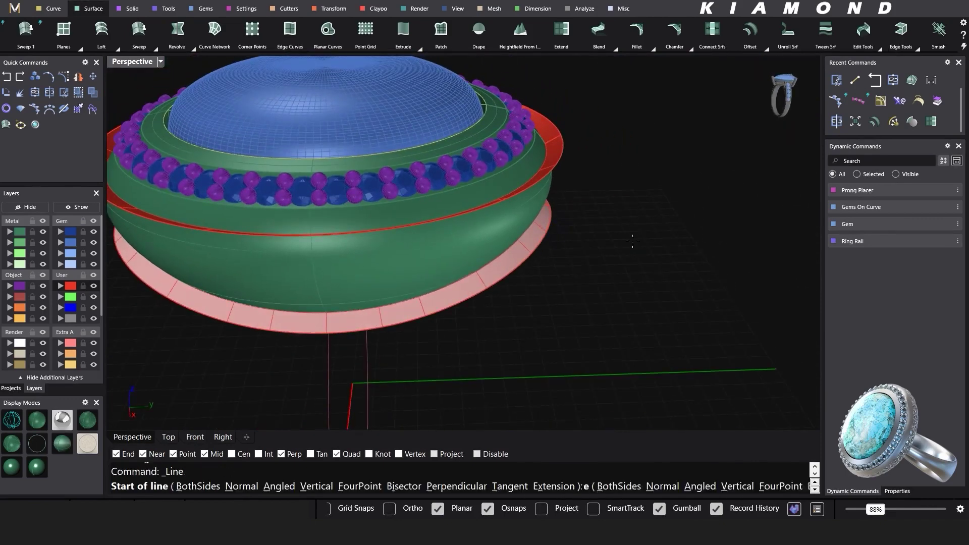
click(566, 134)
right_drag(565, 134, 547, 215)
click(570, 274)
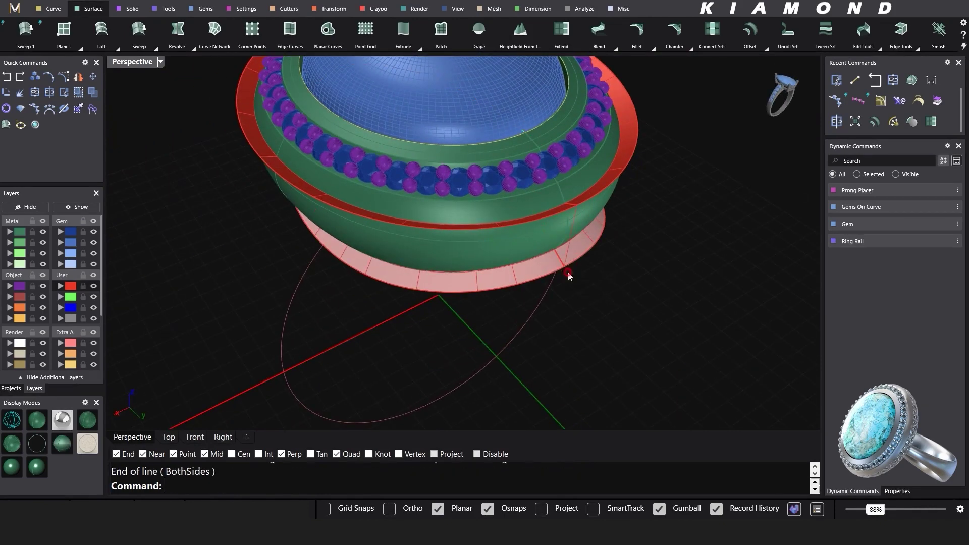
right_drag(567, 275, 631, 245)
Create a closed Sweep2 along the strips' outer edges with the connecting line as cross section, and join it to both strips
text(Sweep2)
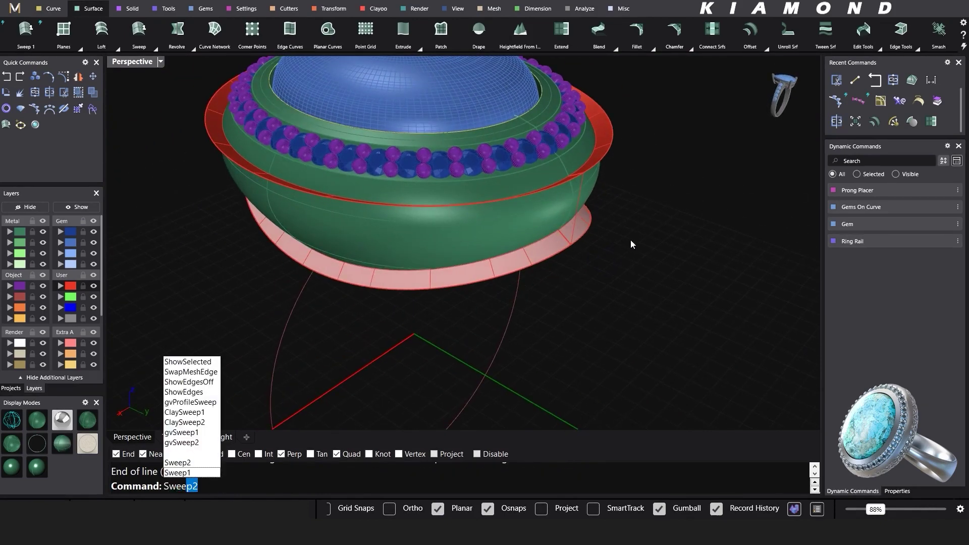
key(Return)
click(611, 161)
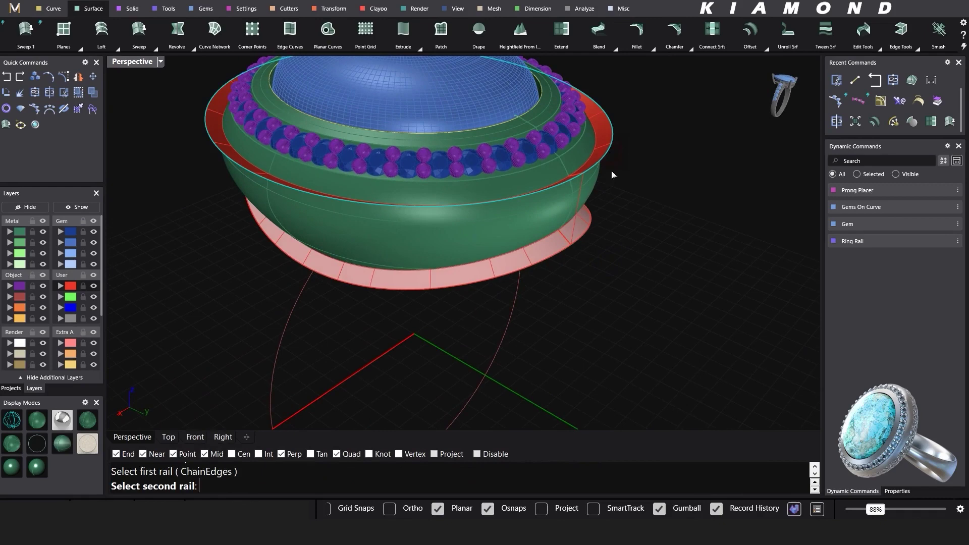
click(580, 238)
key(Return)
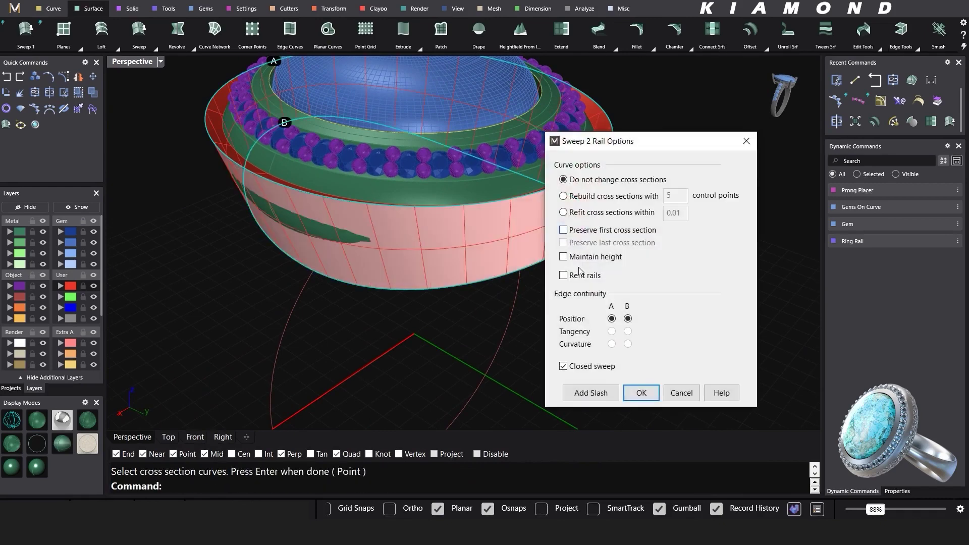
key(Return)
right_drag(604, 130, 551, 266)
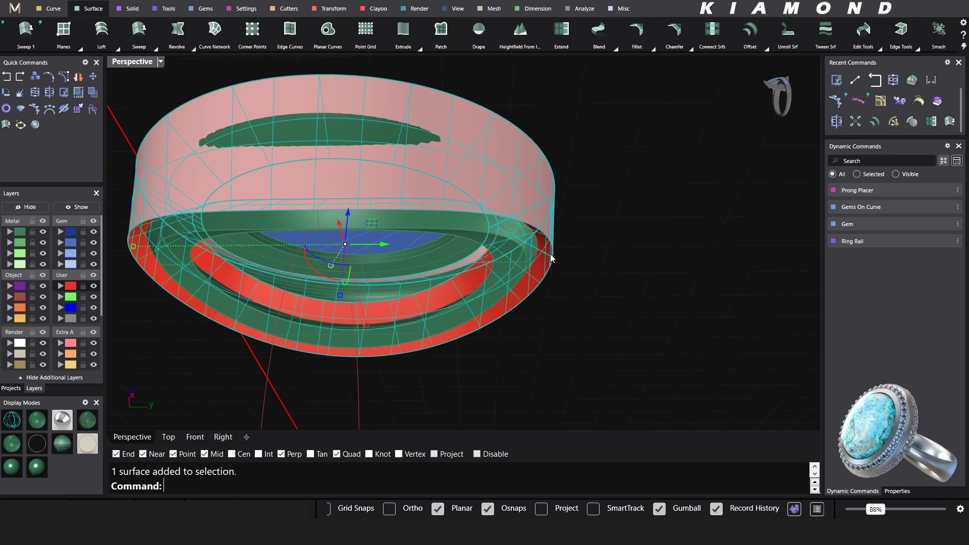
key(Return)
Draw a line between the inner edges of the upper and lower red strips inside the setting
right_drag(620, 261, 514, 255)
scroll(432, 307, up, 3)
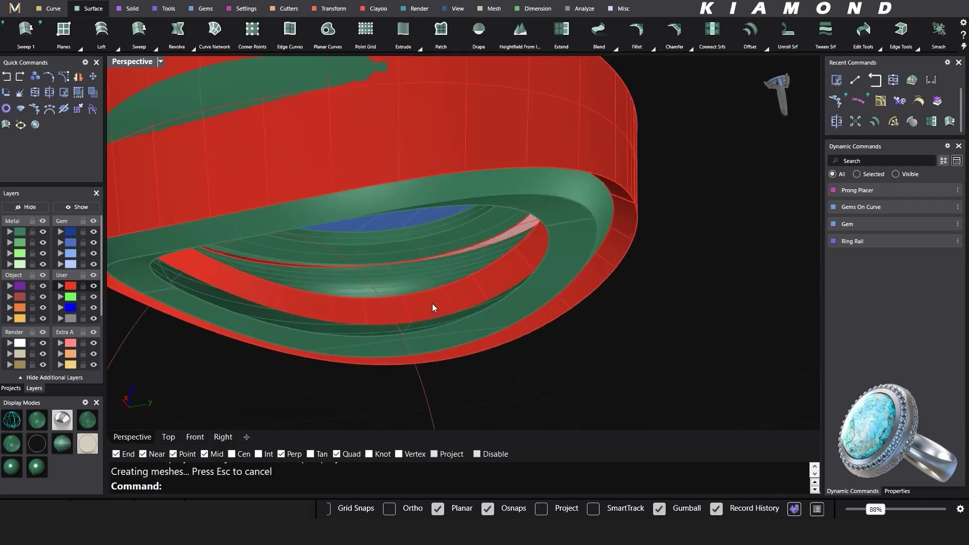
scroll(504, 277, up, 5)
text(l)
key(Return)
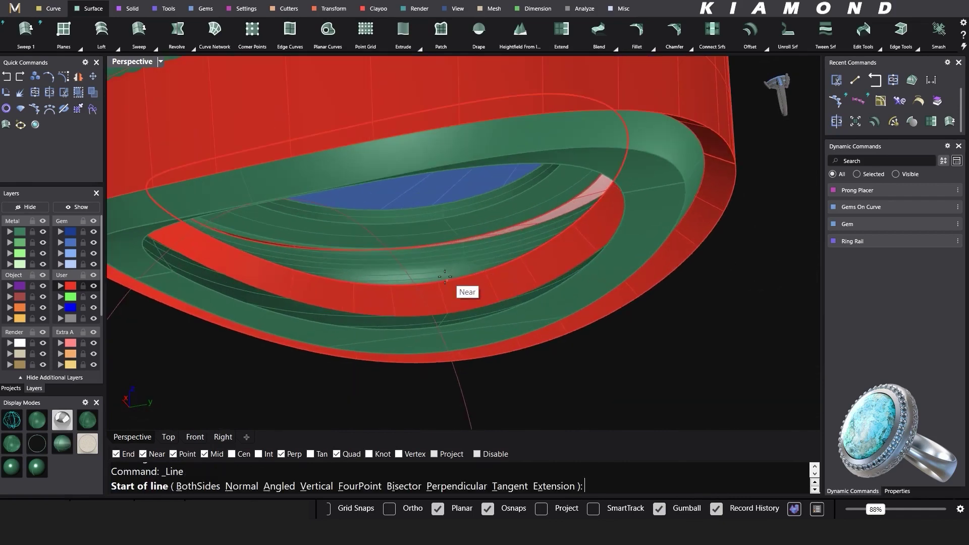
click(438, 281)
click(439, 242)
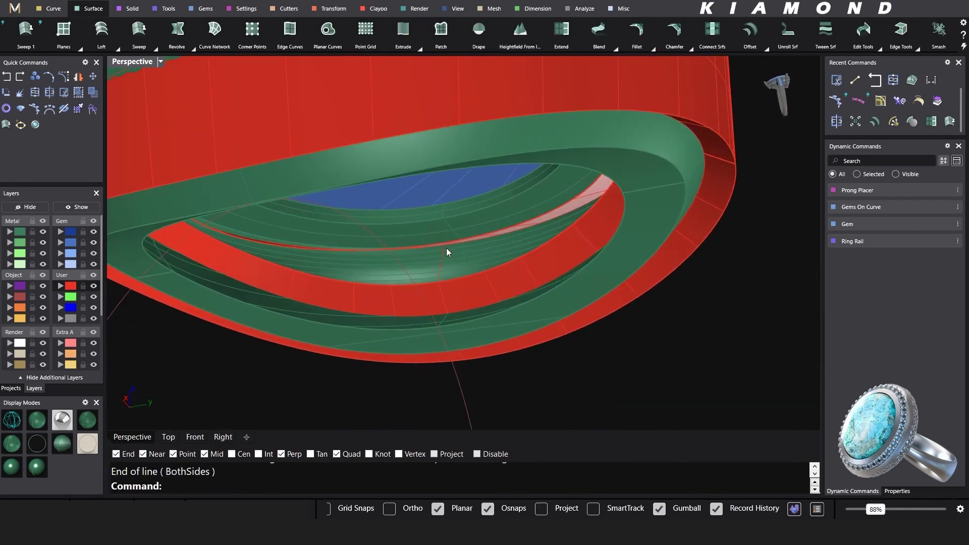
Sweep the inner line along the strips' two inner edges as a closed Sweep2, and join the surface to the outer body
key(Return)
click(467, 241)
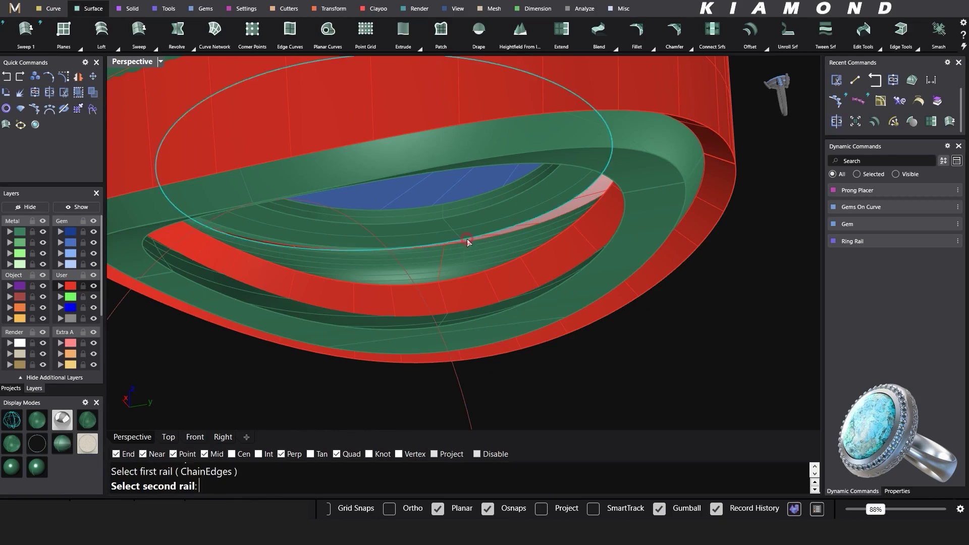
click(468, 274)
click(443, 259)
key(Return)
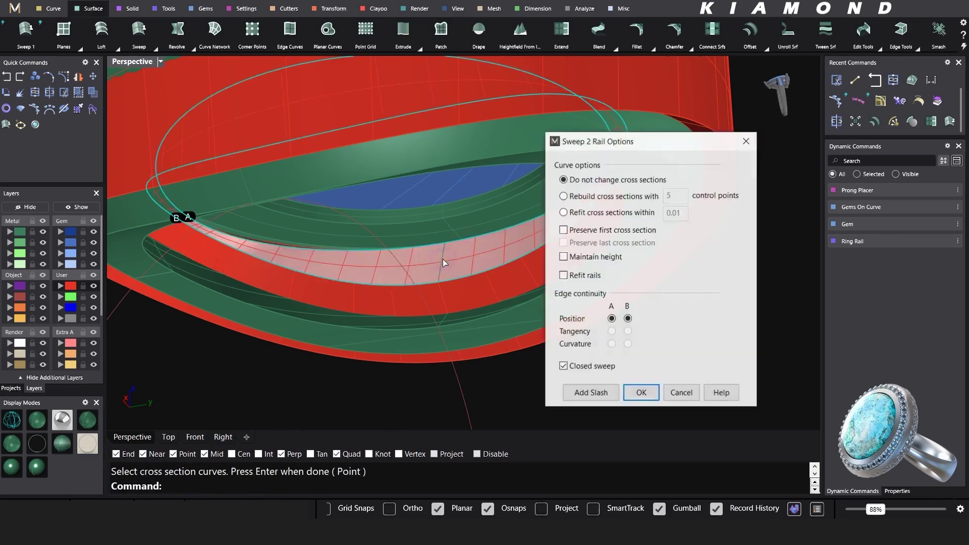
key(Return)
click(482, 285)
key(Return)
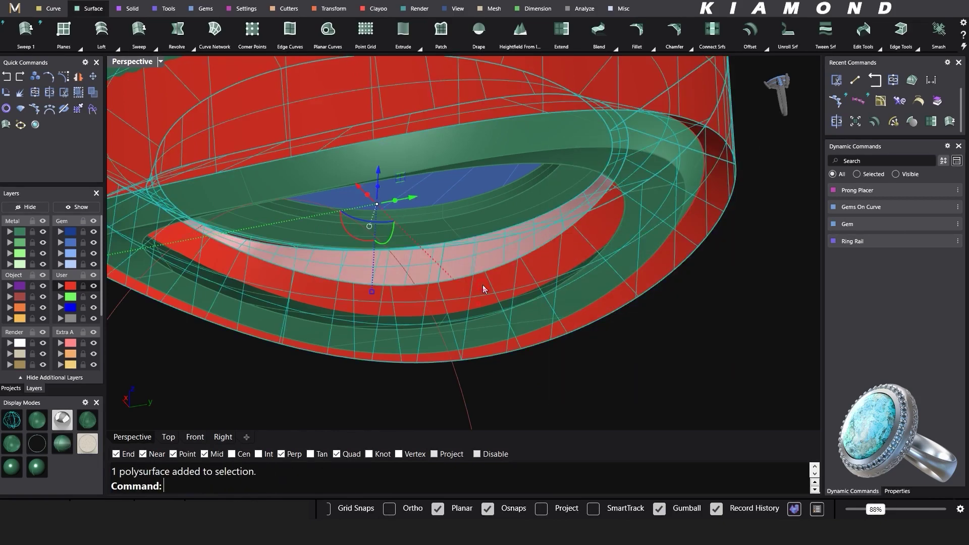
Move the joined cutter body to the bright green third Metal layer and scale it slightly along the X axis
scroll(482, 285, down, 5)
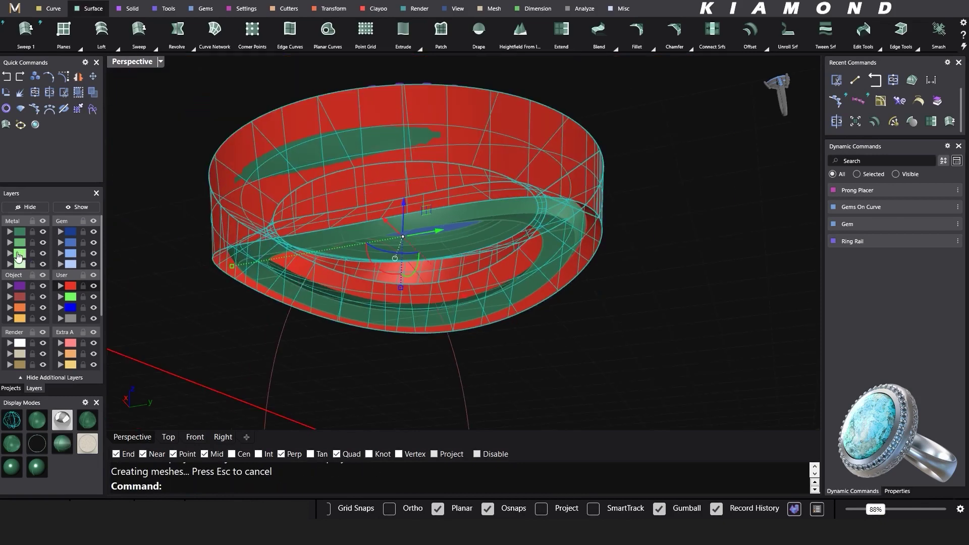
click(14, 257)
right_drag(568, 331, 443, 261)
click(443, 261)
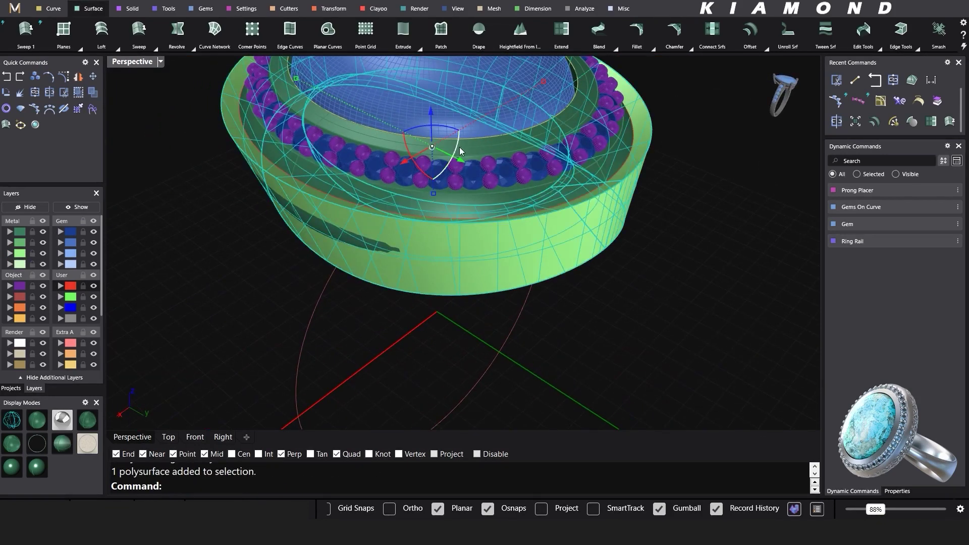
drag(546, 82, 548, 83)
click(662, 357)
Subtract the bright green cutter body from the dark green setting with BooleanDifference
right_drag(623, 355, 552, 210)
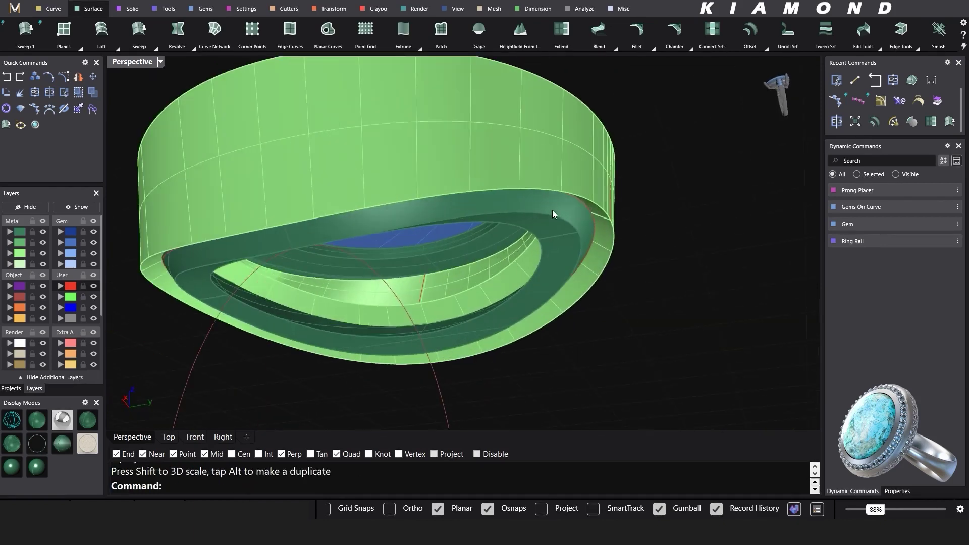
click(552, 211)
click(552, 212)
right_drag(629, 269, 577, 321)
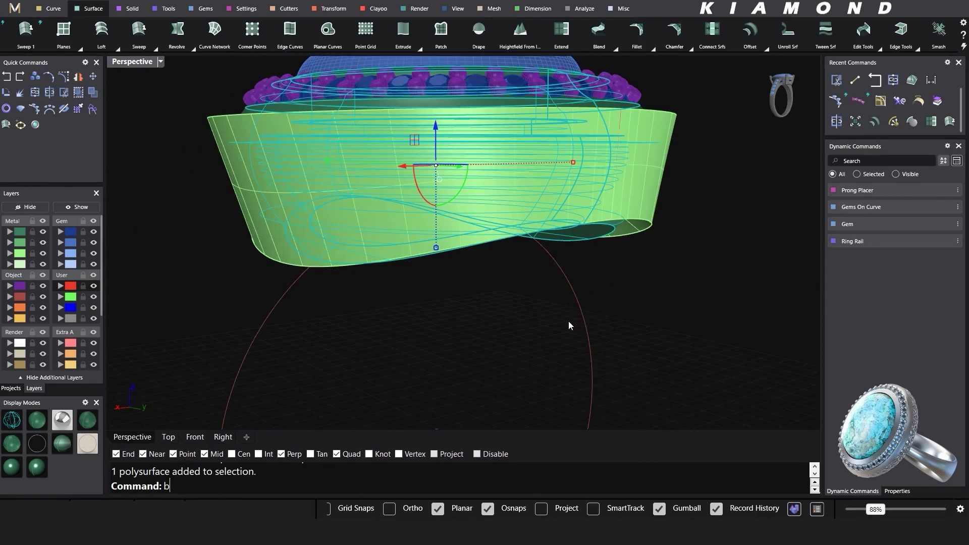
text(BooleanDifference)
key(Return)
click(285, 244)
key(Return)
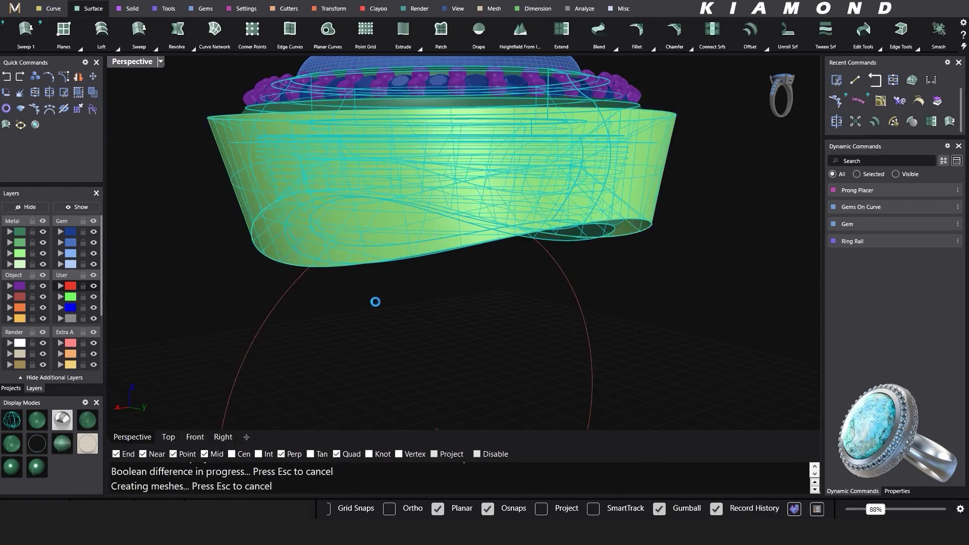
Delete the leftover cross-section line beside the setting
click(433, 346)
right_drag(392, 288, 578, 297)
scroll(602, 289, down, 4)
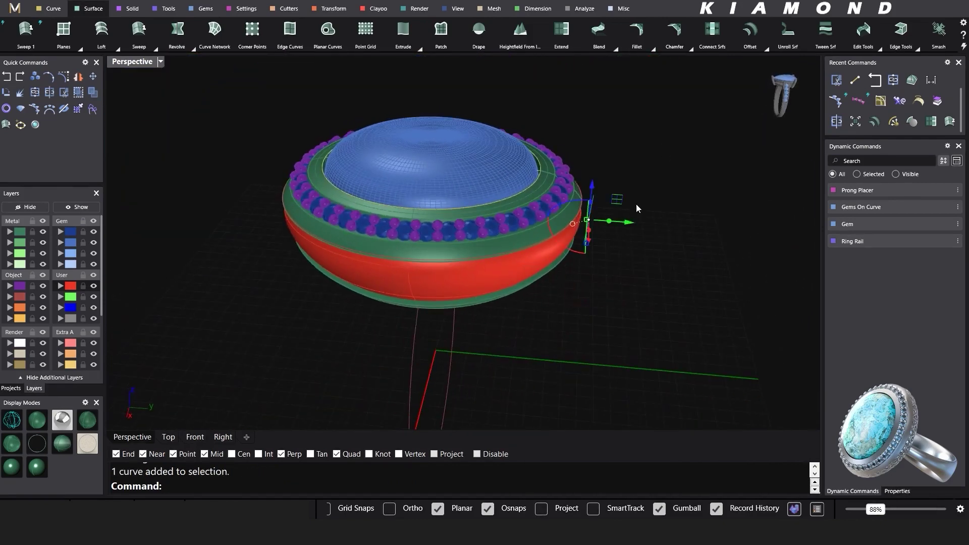
key(Delete)
Hide the red inner band surface to inspect the cut through the setting, and undo the hiding
scroll(507, 263, up, 4)
click(508, 268)
click(519, 293)
key(ctrl+h)
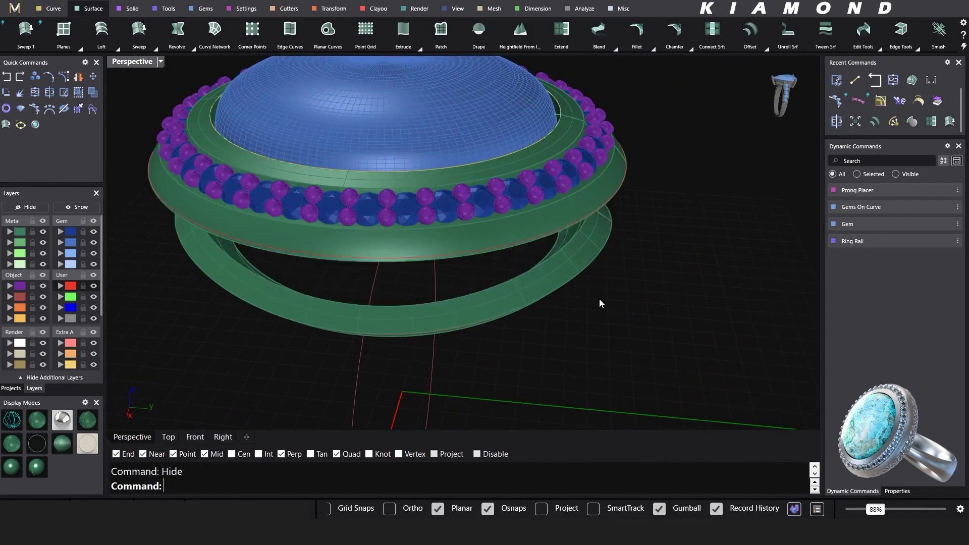
right_drag(598, 298, 545, 279)
key(ctrl+z)
Start the Jali tool on the red inner band surface and assign it the METRO hexagon pattern
click(542, 216)
click(51, 9)
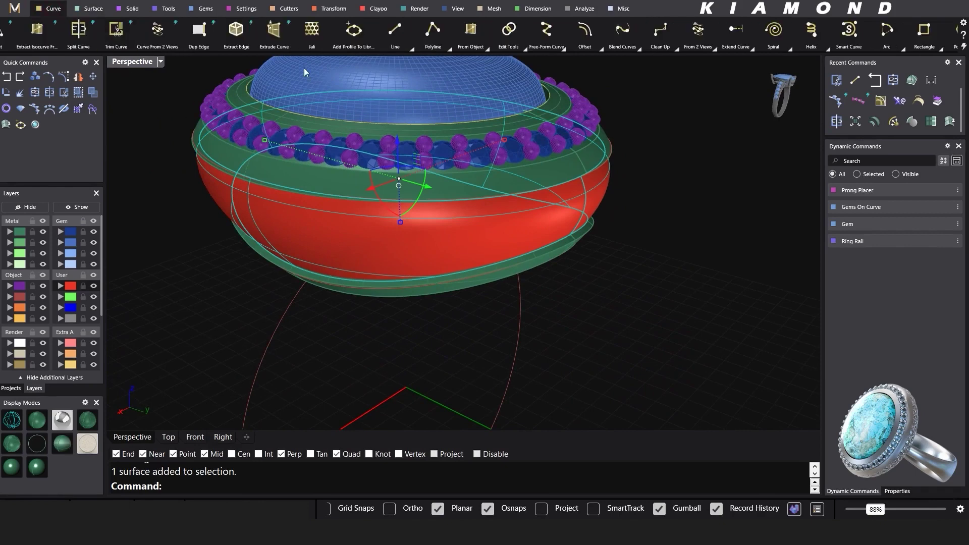
scroll(489, 145, down, 3)
click(313, 32)
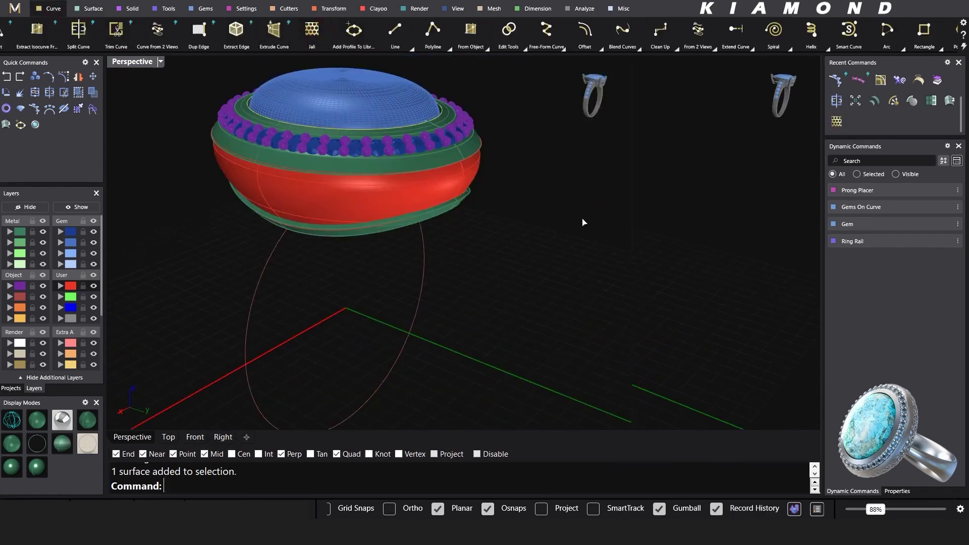
click(722, 126)
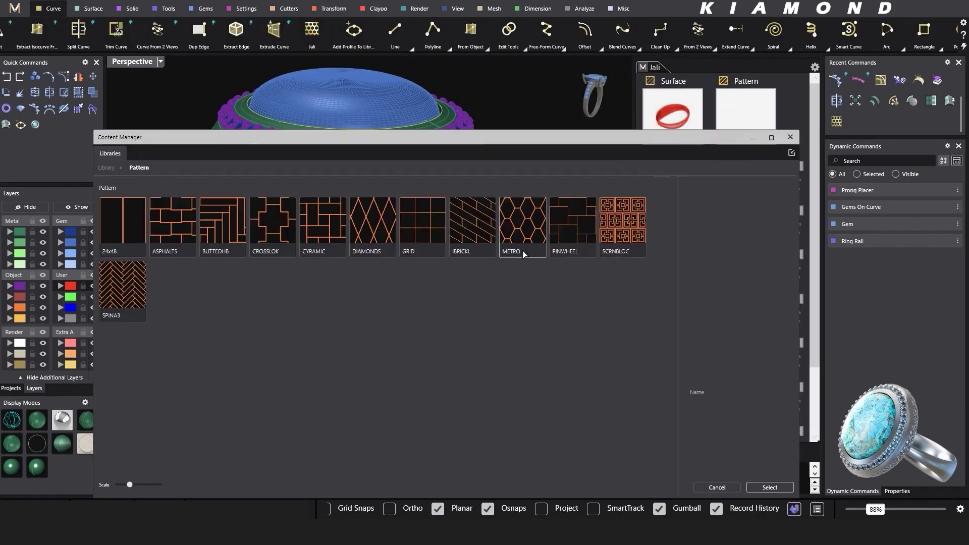
double_click(503, 226)
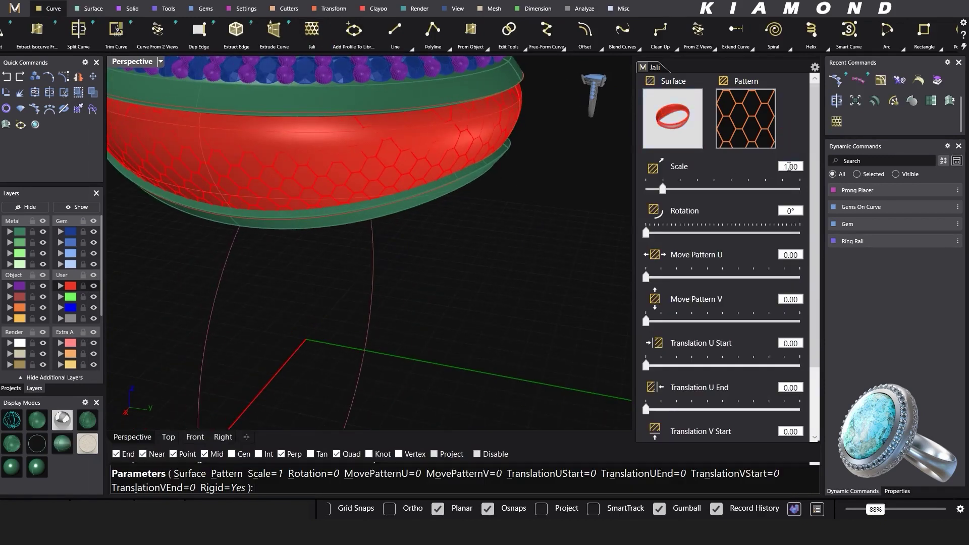
Set the scale of the Jali hexagon pattern to 1.3 and generate its curves on the red band surface
text(23)
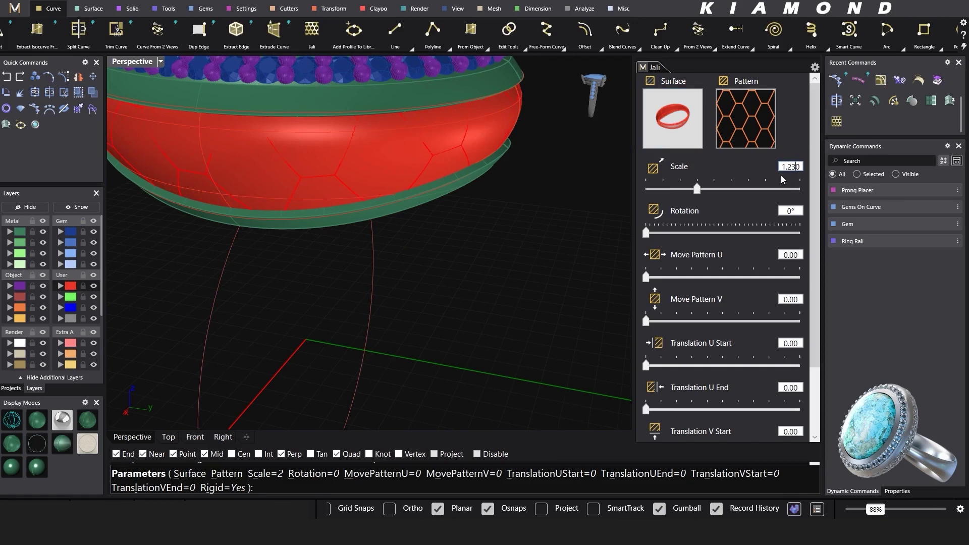
scroll(372, 197, down, 5)
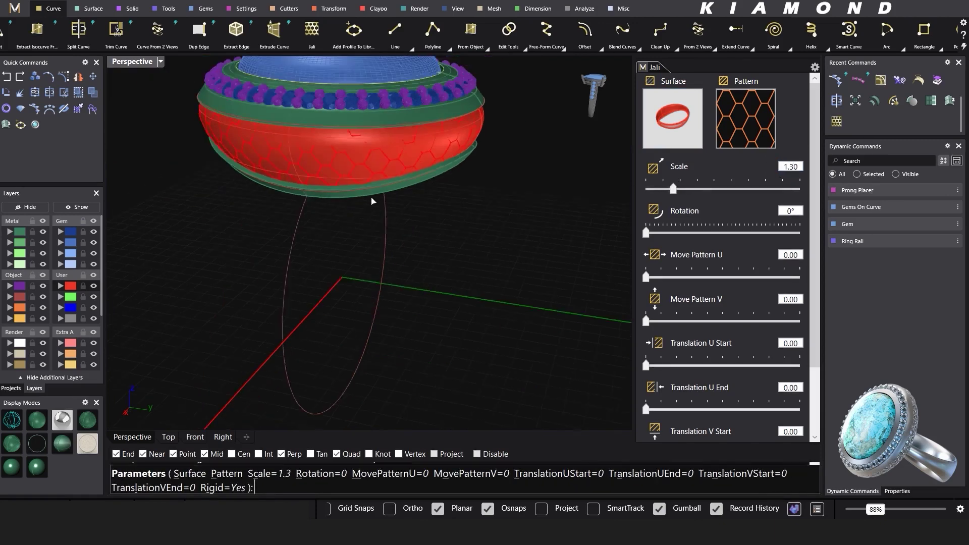
right_drag(372, 200, 535, 174)
scroll(767, 189, down, 3)
right_drag(449, 223, 522, 218)
right_click(537, 212)
right_drag(632, 202, 512, 208)
Select the hexagon pattern curves without the unrelated curve and turn them into round-capped pipes of 0.25 mm radius
right_click(21, 322)
ctrl+click(512, 78)
right_drag(567, 143, 457, 152)
click(134, 10)
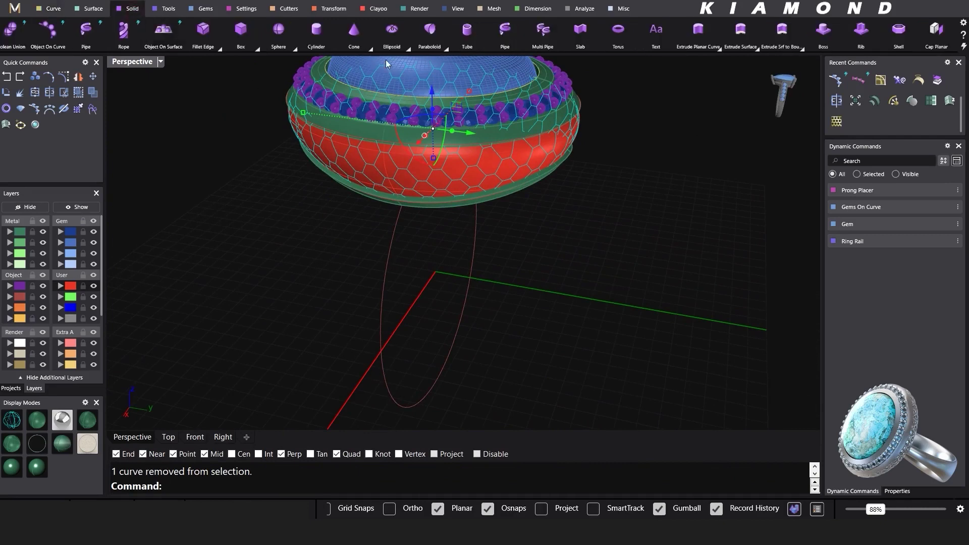
click(468, 40)
scroll(485, 206, up, 3)
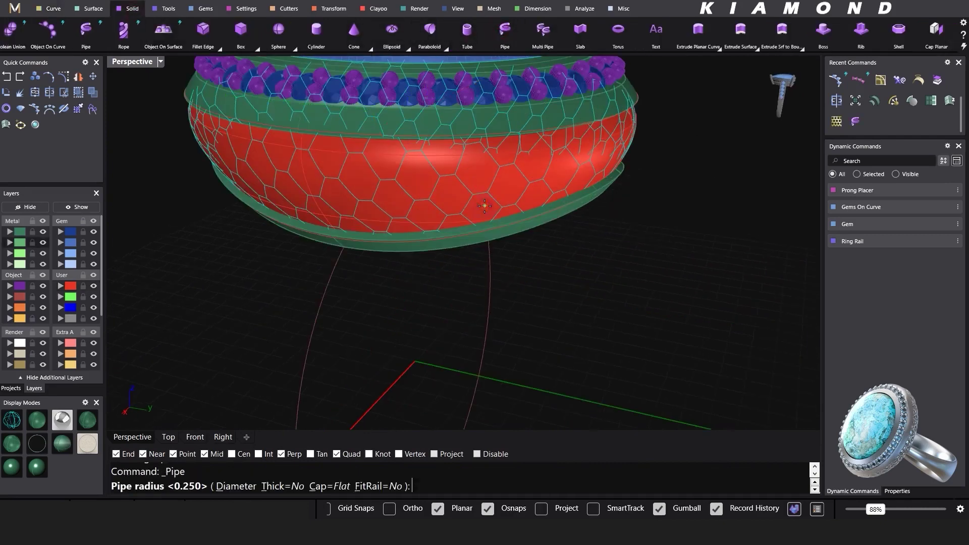
click(329, 486)
click(241, 486)
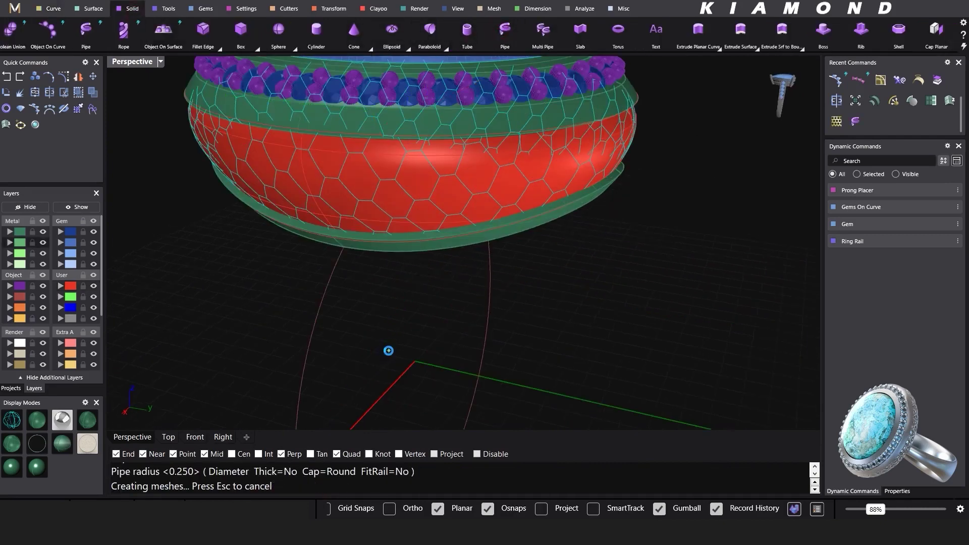
scroll(465, 143, up, 5)
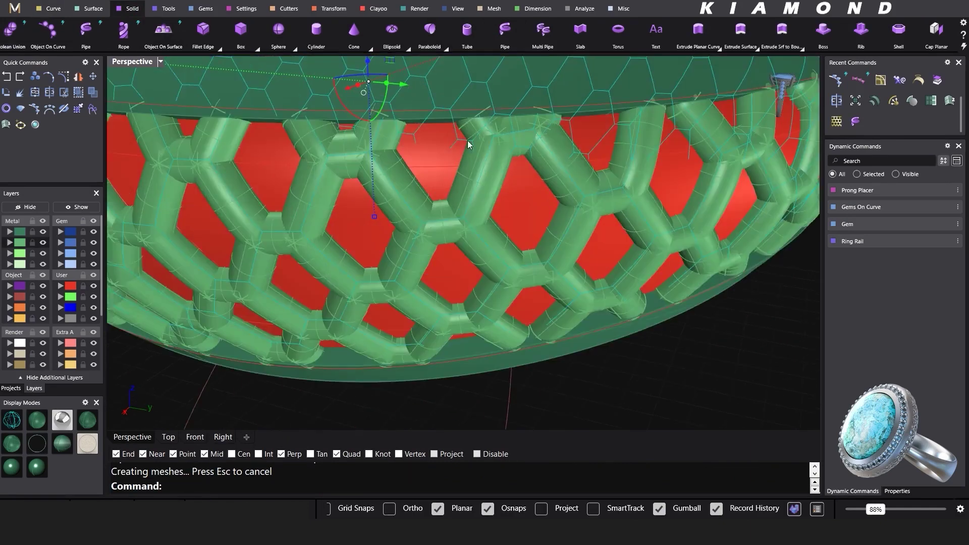
scroll(484, 217, down, 2)
right_drag(541, 266, 580, 252)
click(646, 343)
scroll(548, 297, down, 2)
Show the model in a shaded display without curves and delete the red surface behind the hexagon lattice
click(84, 423)
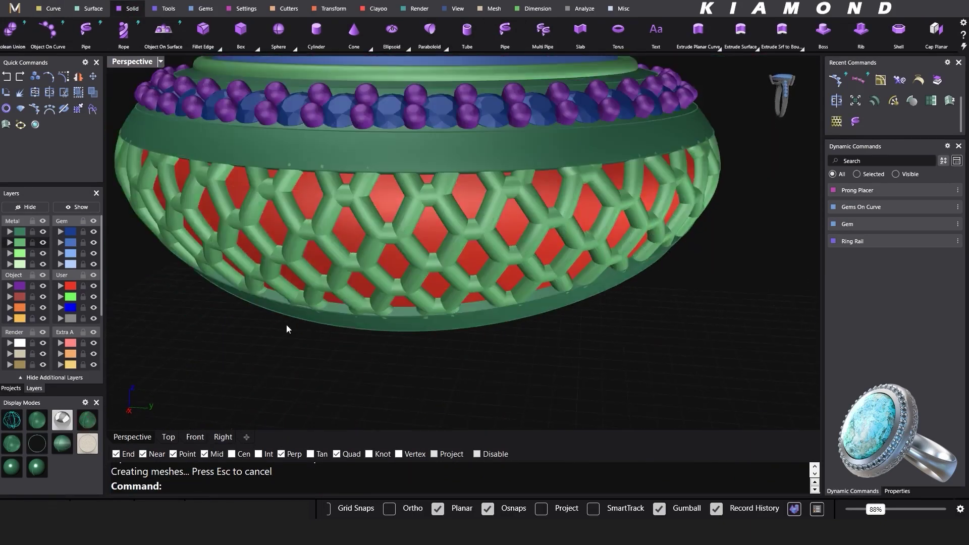
scroll(415, 224, down, 6)
right_drag(414, 223, 426, 200)
scroll(477, 202, up, 4)
click(479, 190)
key(Delete)
scroll(480, 190, down, 3)
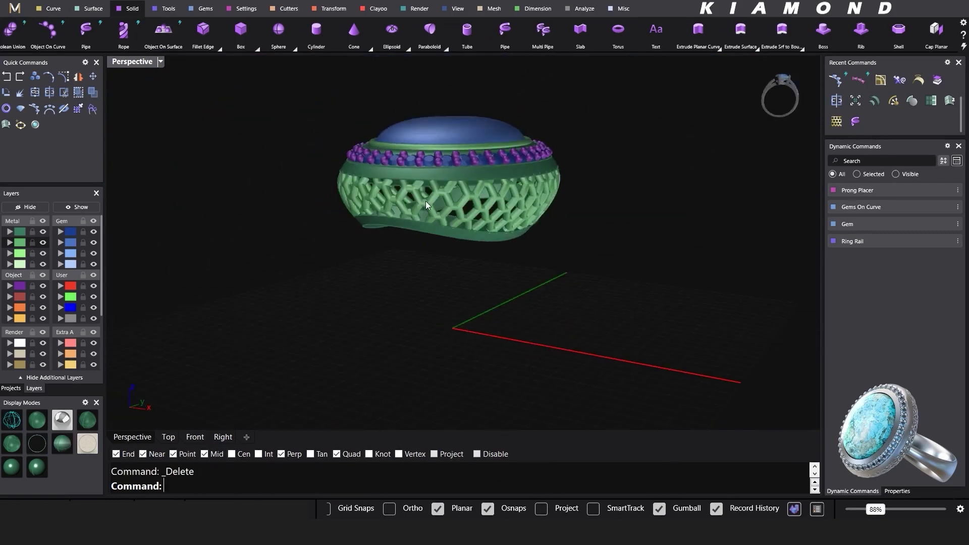
Preview the model in another display mode, return to the shaded display, and save the file
click(58, 427)
mouse_move(284, 330)
right_down()
mouse_move(400, 245)
mouse_move(498, 259)
mouse_move(346, 248)
mouse_move(285, 385)
right_up()
click(46, 418)
key(ctrl+s)
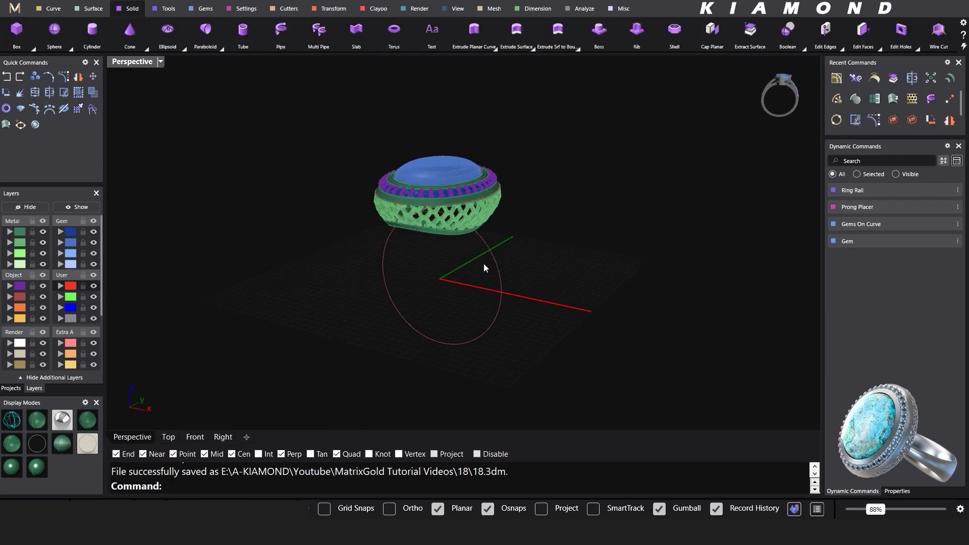
Start Profile Placer on the ring rail and move the oval profile along it to position 0.106 at the setting's lower edge
click(495, 256)
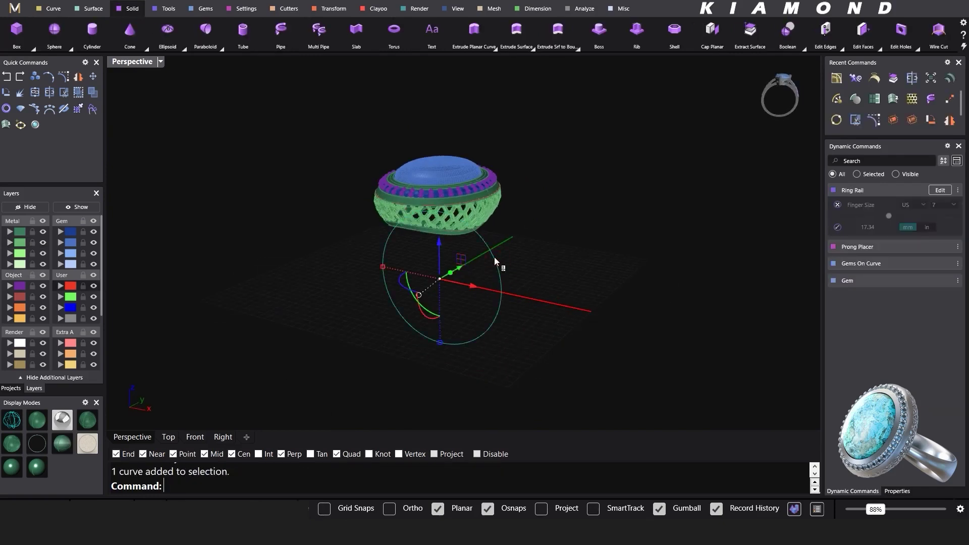
right_click(495, 256)
click(515, 245)
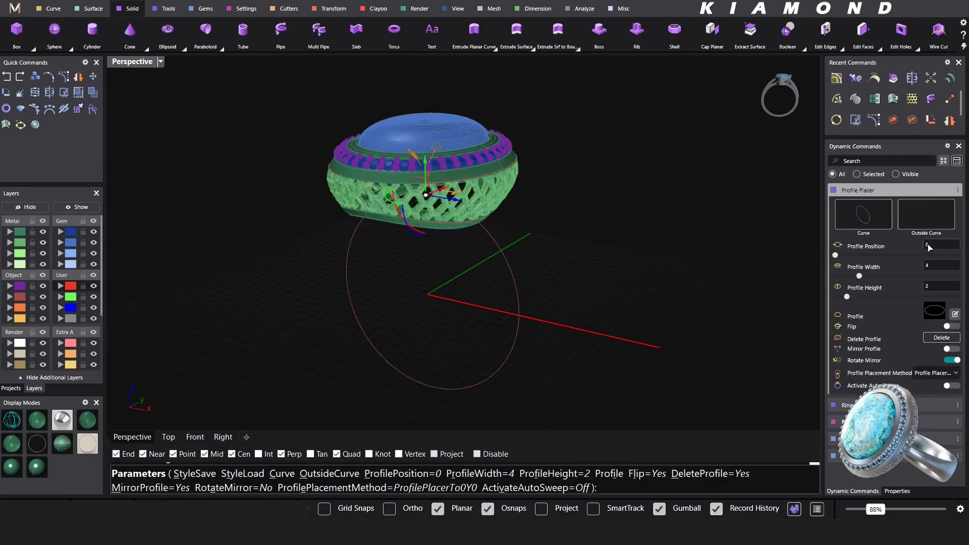
drag(846, 256, 852, 256)
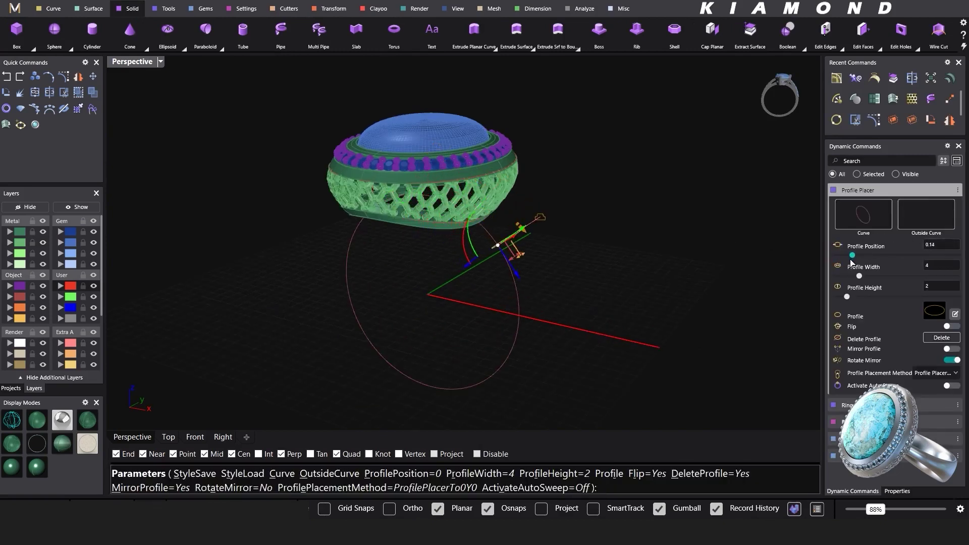
scroll(541, 275, up, 5)
scroll(474, 239, up, 3)
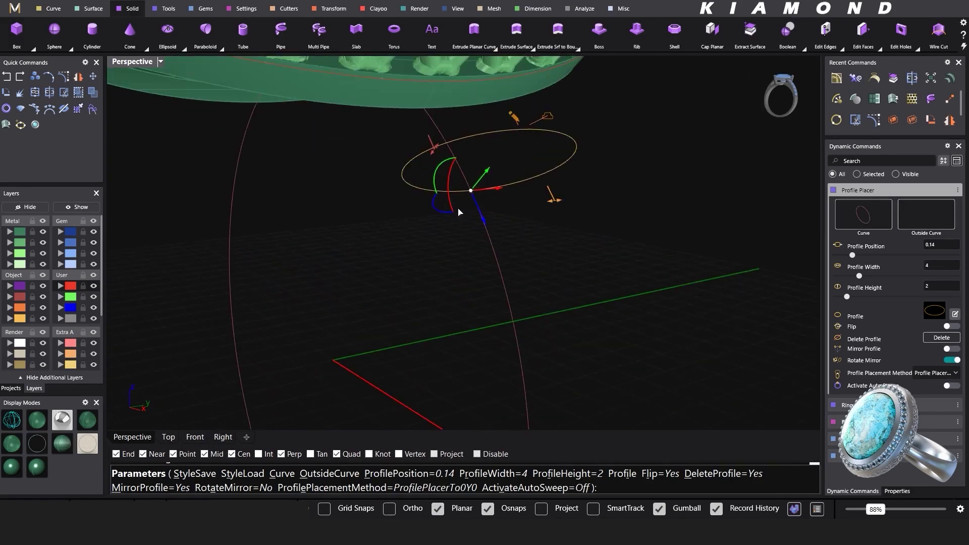
drag(455, 156, 447, 119)
shift+right_drag(448, 126, 555, 252)
scroll(555, 252, up, 4)
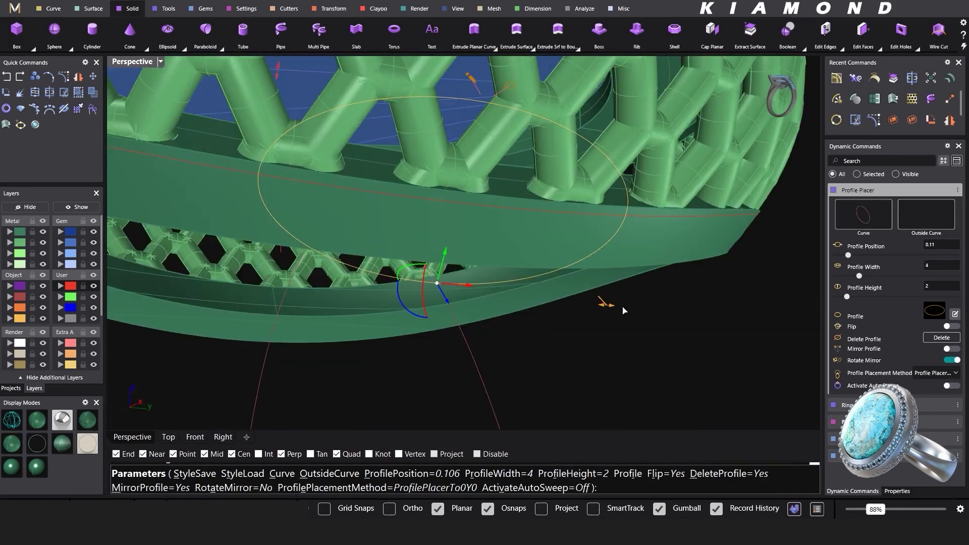
Size the shoulder profile to 1.8 mm wide and 1.5 mm high at position 0.103, and mirror it to the opposite shoulder
drag(617, 305, 455, 286)
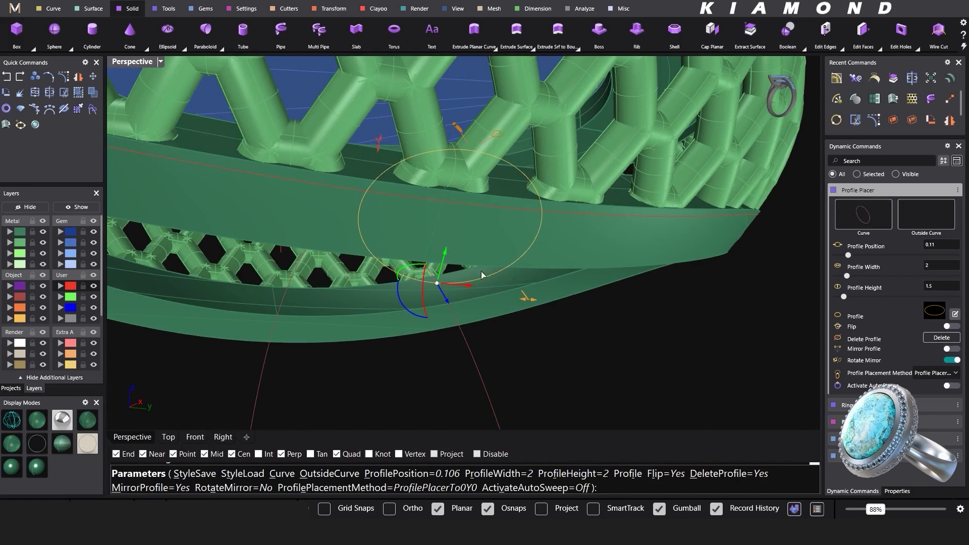
scroll(468, 242, down, 6)
right_drag(467, 243, 541, 275)
scroll(462, 203, up, 6)
drag(487, 188, 480, 181)
scroll(663, 156, down, 4)
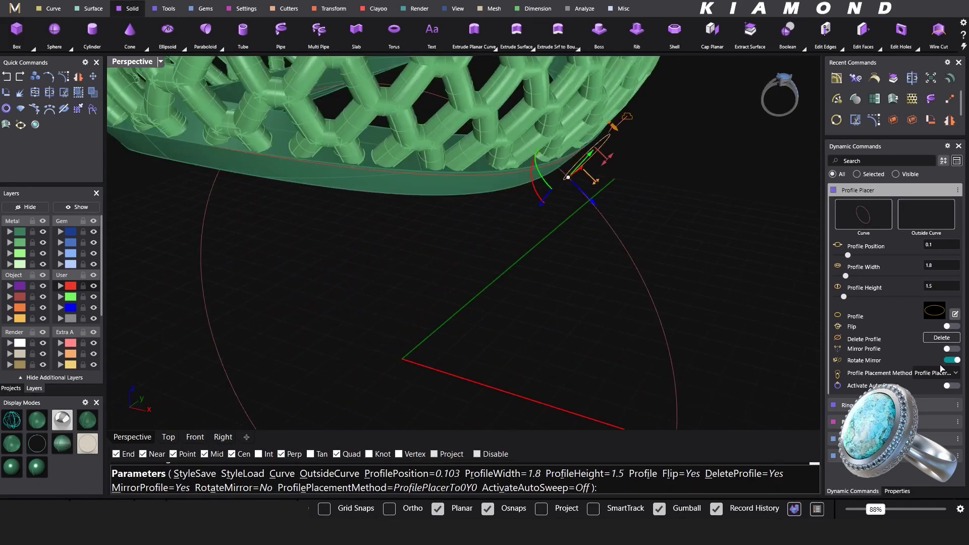
click(948, 350)
Place an unmirrored profile at the base of the rail at position 0.5, 7.3 mm wide and 1.8 mm high
scroll(575, 177, down, 4)
shift+right_drag(537, 303, 538, 231)
click(475, 341)
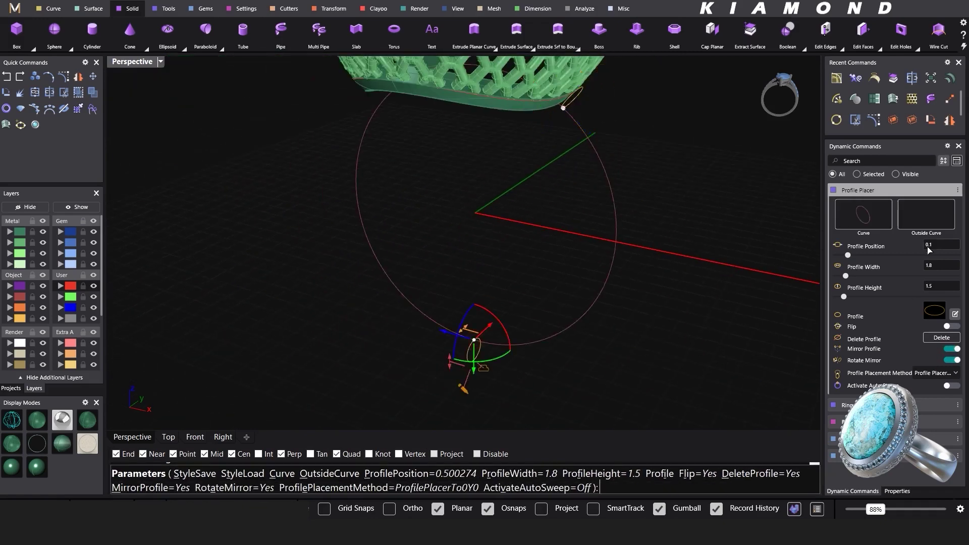
key(Return)
shift+right_drag(503, 353, 503, 293)
scroll(504, 293, up, 4)
right_drag(504, 293, 521, 298)
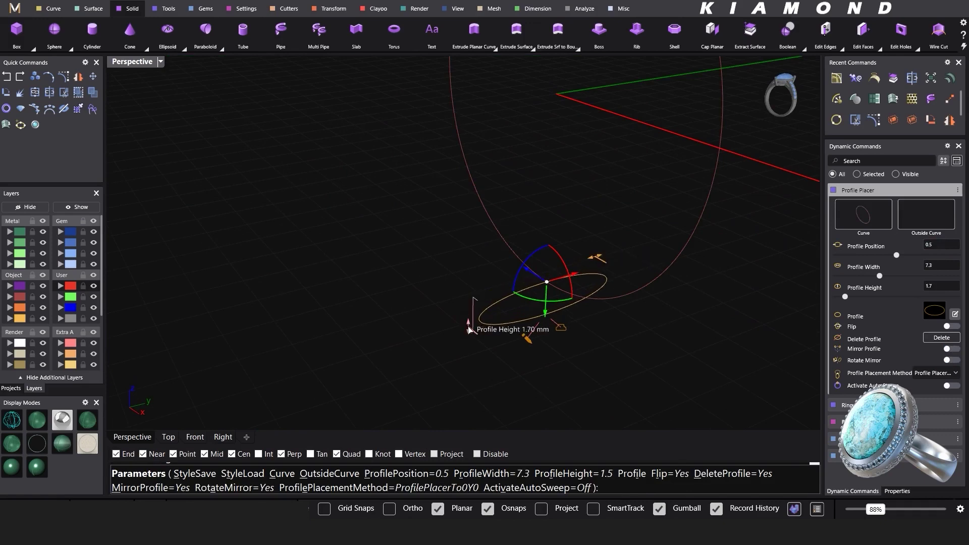
scroll(469, 332, down, 3)
right_drag(468, 333, 506, 342)
scroll(457, 298, down, 2)
key(Return)
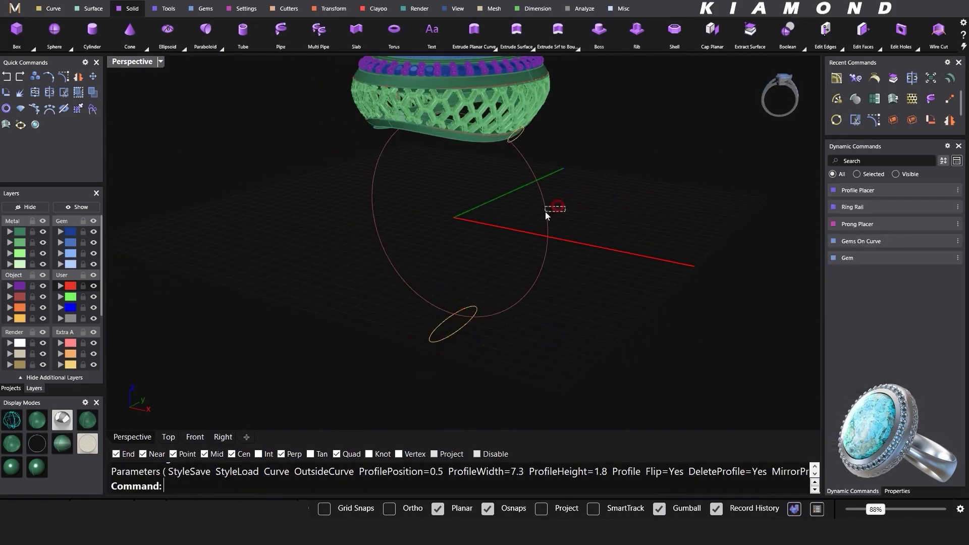
Sweep the shank along the ring rail through the two shoulder profiles and the base profile with Sweep 1
click(546, 211)
click(85, 12)
click(139, 36)
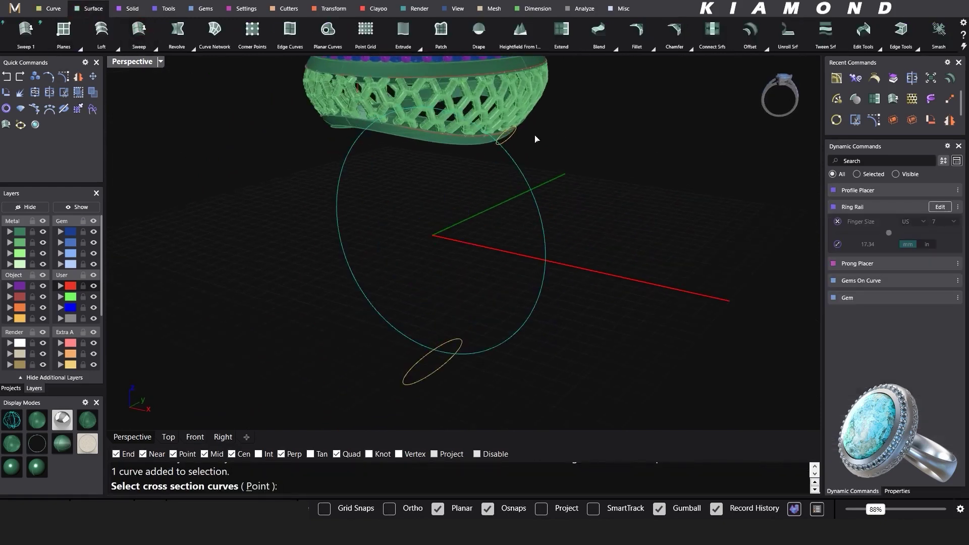
click(446, 347)
right_drag(446, 347, 291, 183)
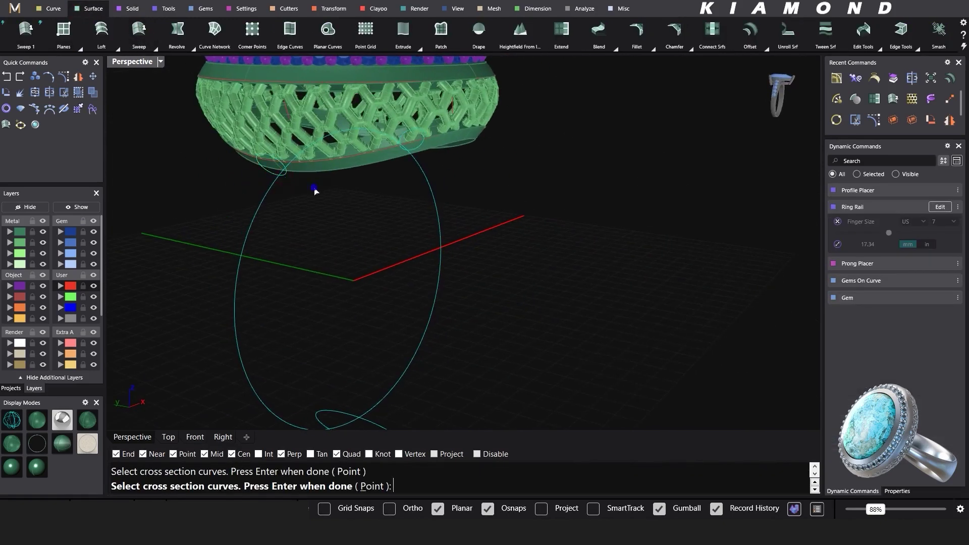
key(Return)
key(Return)
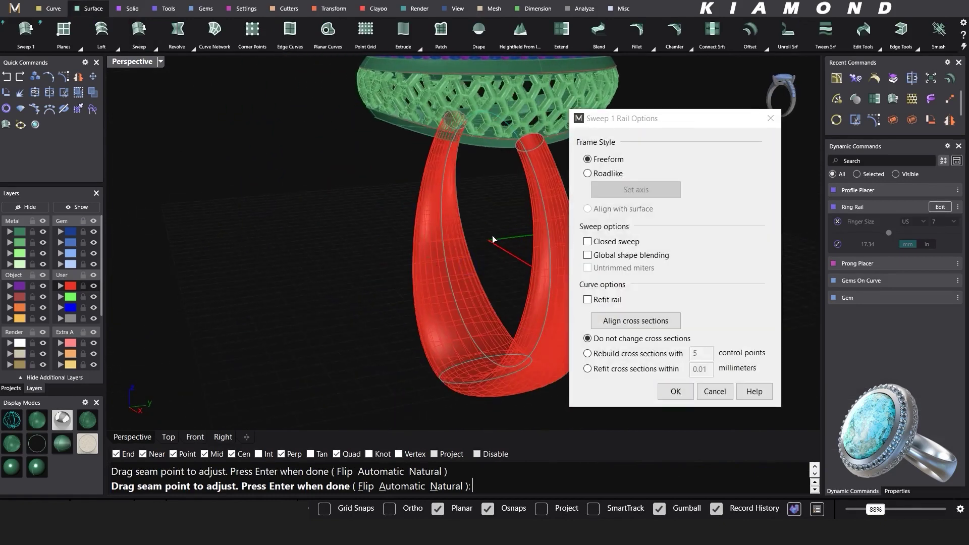
key(Return)
right_drag(463, 236, 545, 251)
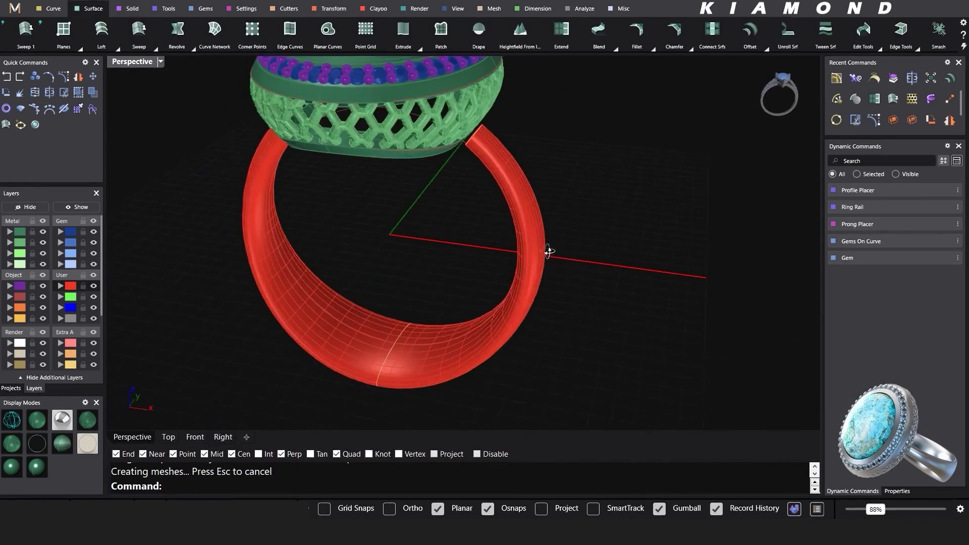
Close one open shoulder end of the shank with a Profile Cap of 0.5 mm dome thickness
scroll(511, 152, up, 3)
click(475, 125)
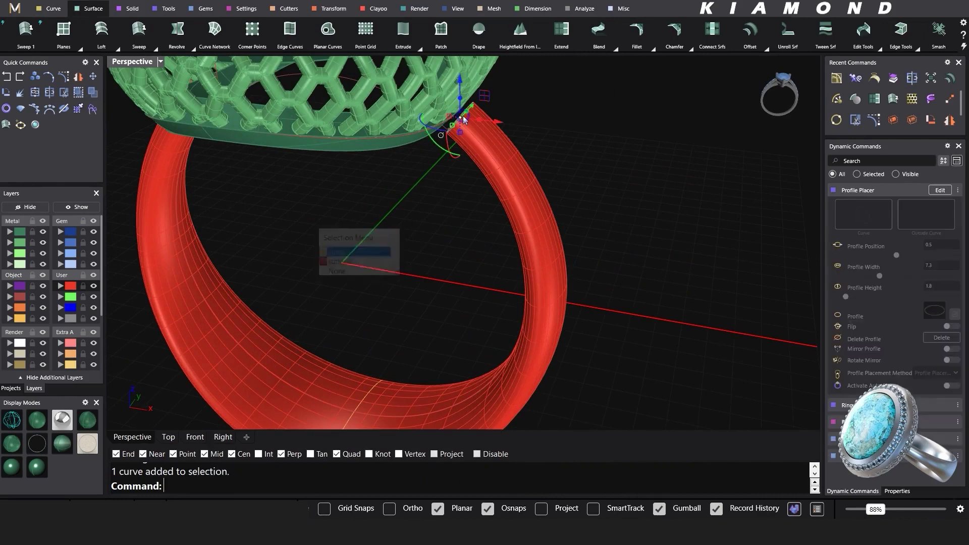
click(170, 9)
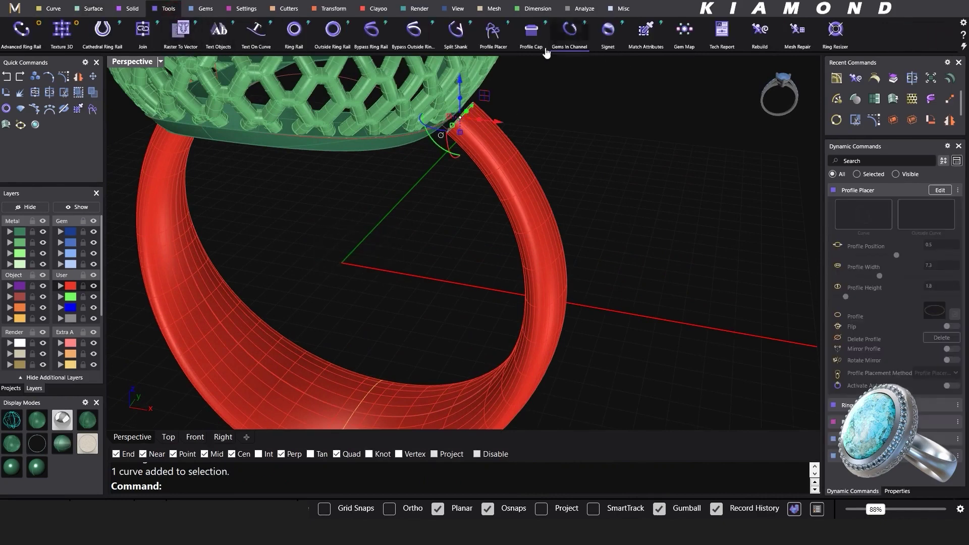
click(535, 43)
scroll(483, 146, up, 5)
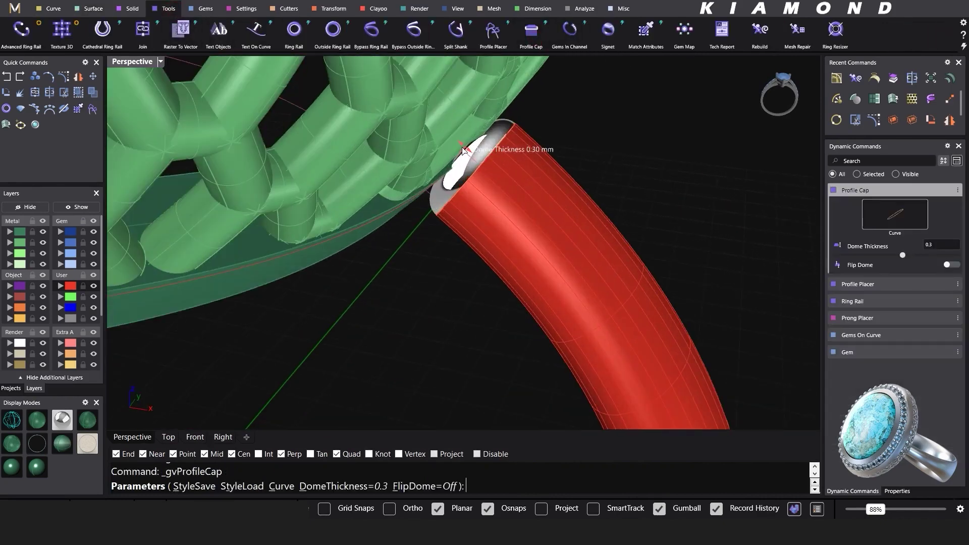
drag(452, 144, 452, 145)
scroll(580, 202, down, 7)
right_drag(601, 212, 701, 201)
scroll(506, 132, up, 4)
scroll(506, 132, down, 4)
mouse_move(246, 214)
right_down()
mouse_move(264, 227)
mouse_move(240, 230)
right_up()
right_click(240, 230)
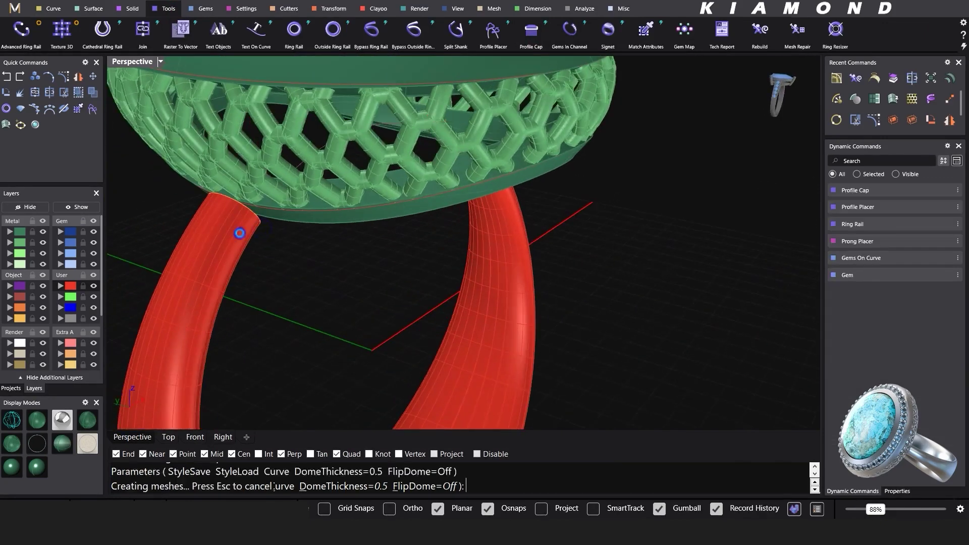
Mirror a copy of the profile cap to the opposite shoulder across a plane starting at 0,0,0
scroll(247, 217, up, 3)
scroll(384, 223, down, 6)
right_drag(526, 230, 570, 173)
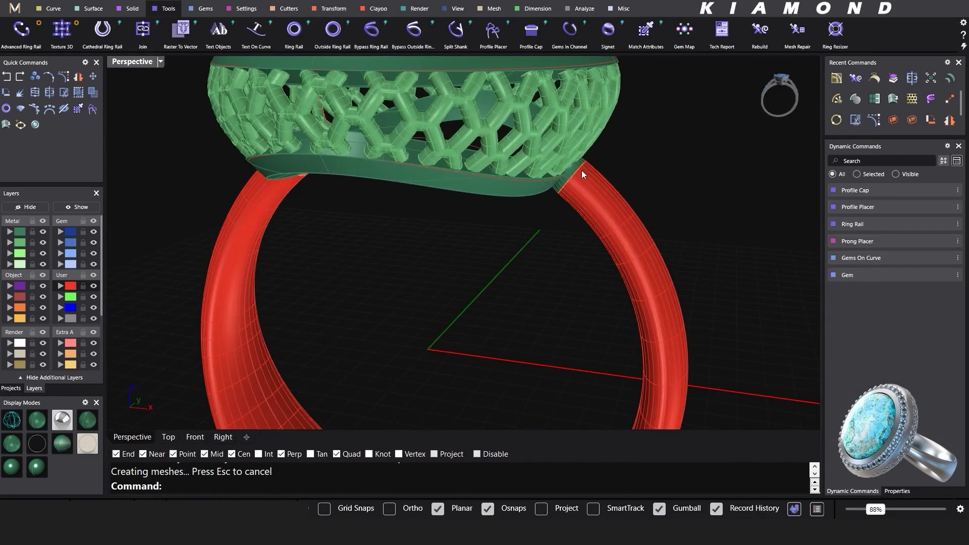
click(578, 172)
right_drag(658, 155, 594, 288)
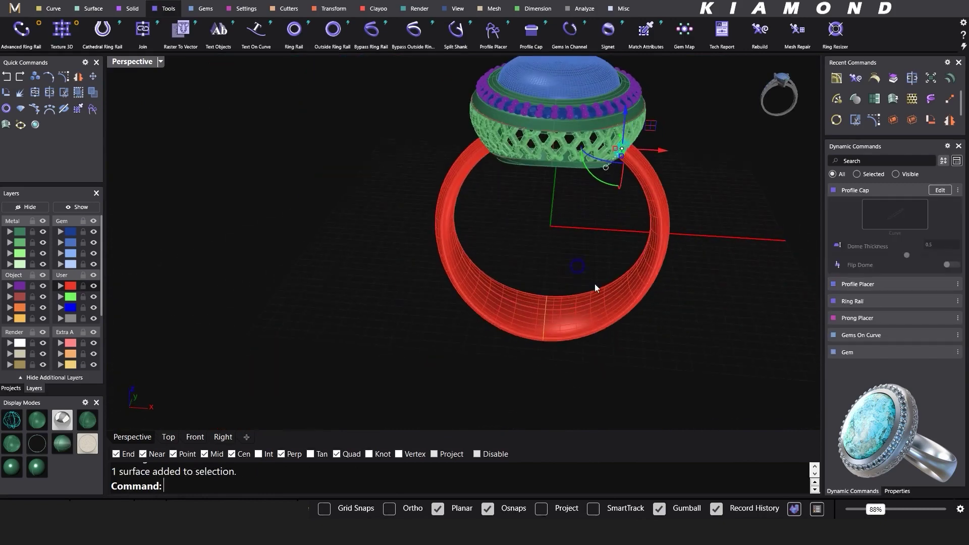
click(93, 92)
text(0,0,0)
key(Return)
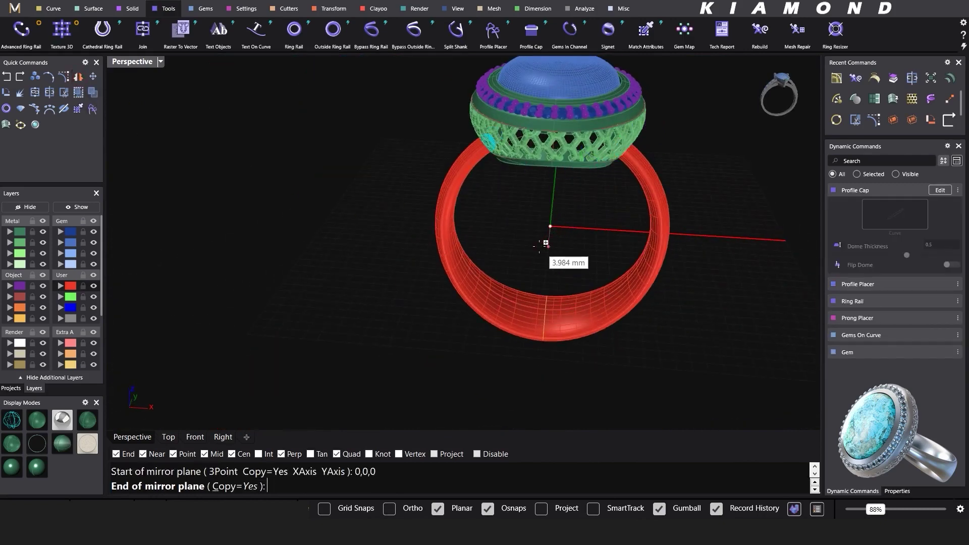
click(545, 243)
Join the red shank surface with the caps at both shoulder ends
right_drag(538, 246, 649, 221)
scroll(422, 160, up, 3)
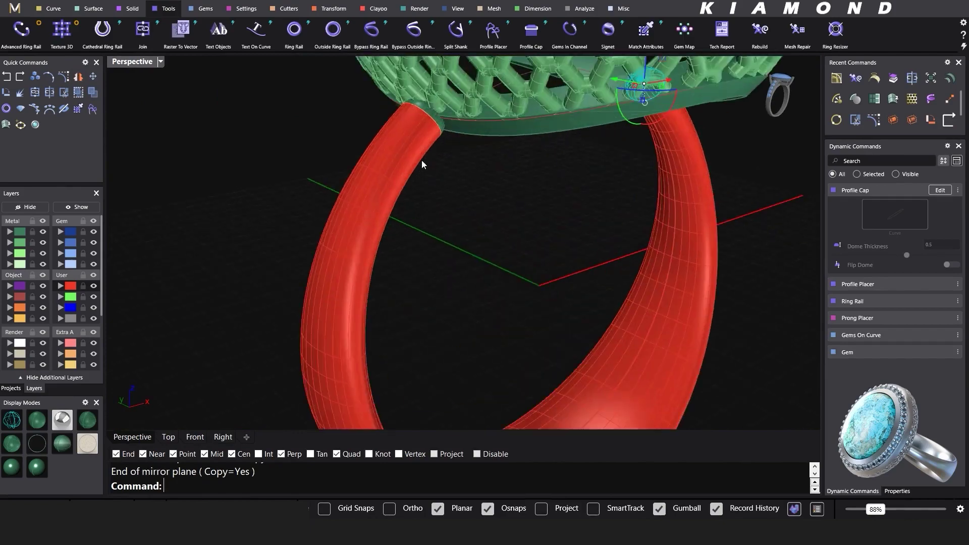
scroll(422, 133, down, 1)
click(421, 129)
click(395, 171)
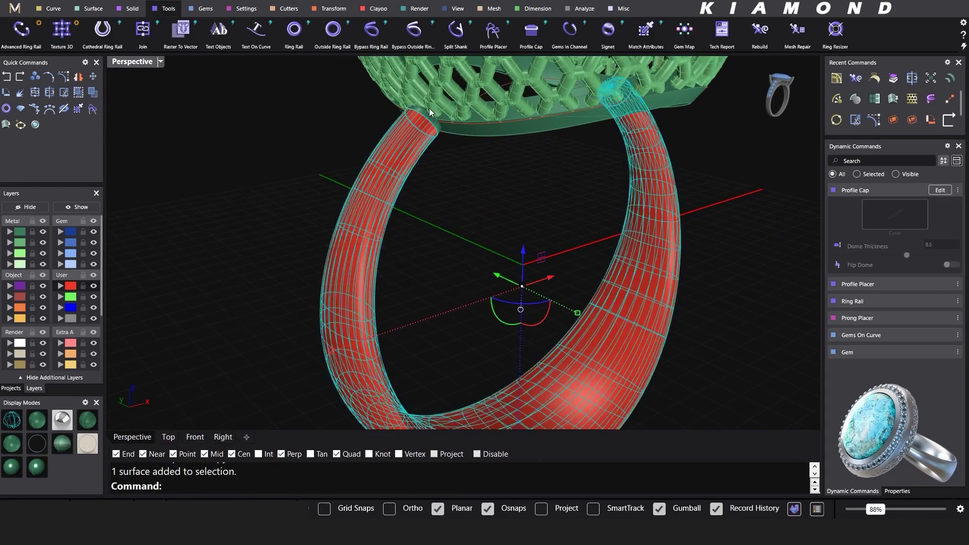
scroll(430, 109, up, 6)
shift+click(431, 129)
click(393, 252)
scroll(426, 235, down, 8)
right_drag(530, 302, 464, 299)
click(38, 97)
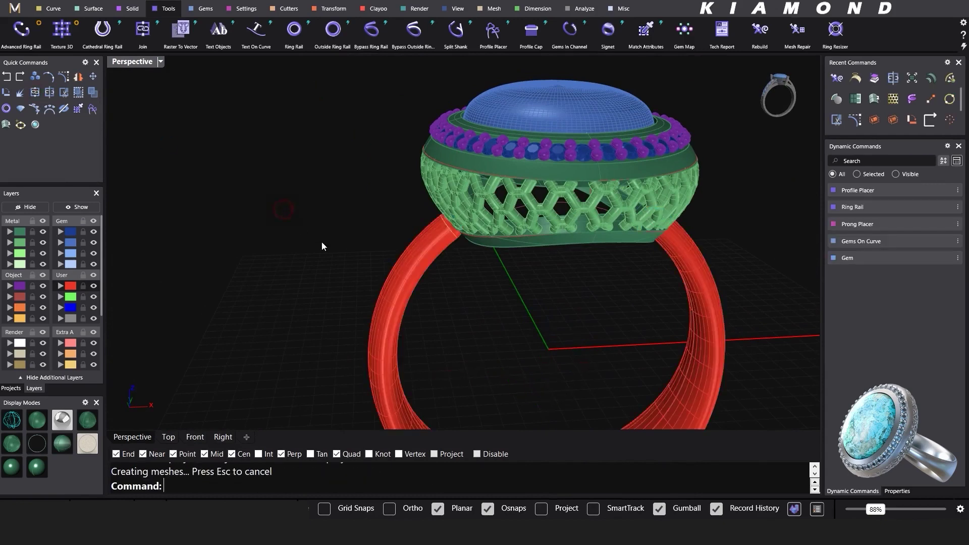
Assign the closed shank to the Metal 01 layer
click(380, 302)
click(8, 233)
click(137, 229)
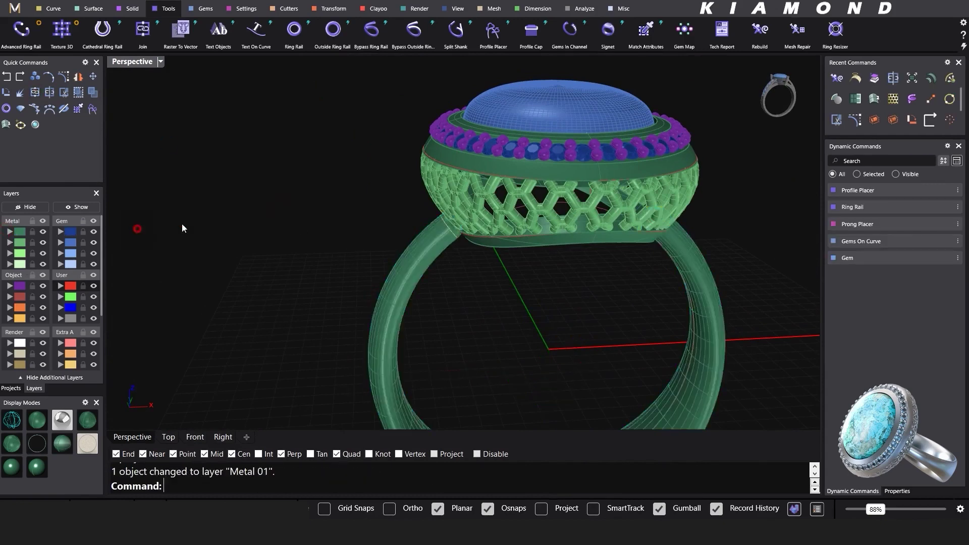
scroll(419, 212, down, 7)
right_drag(598, 268, 523, 268)
scroll(539, 181, up, 2)
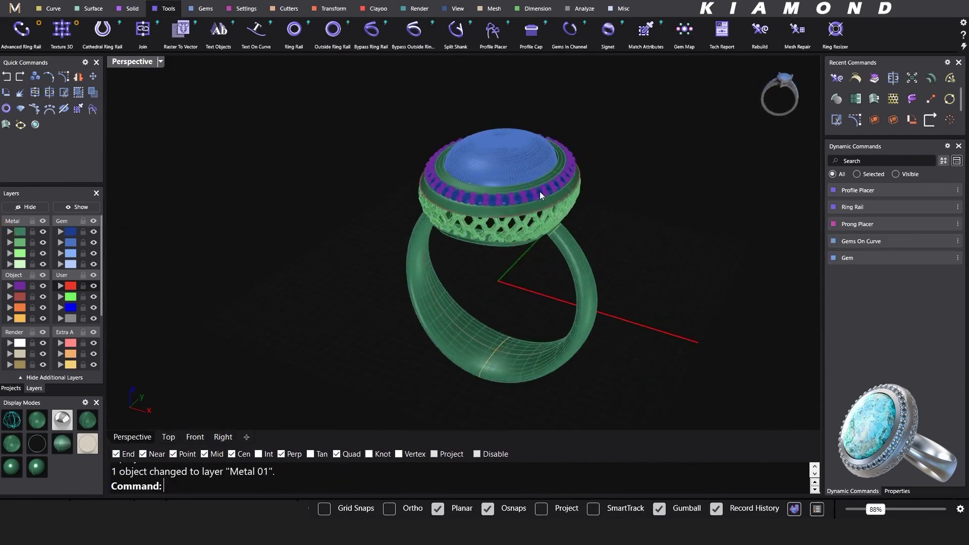
Assign all the purple accent-gem prongs to the Metal 01 layer
scroll(540, 191, up, 3)
click(356, 244)
click(352, 263)
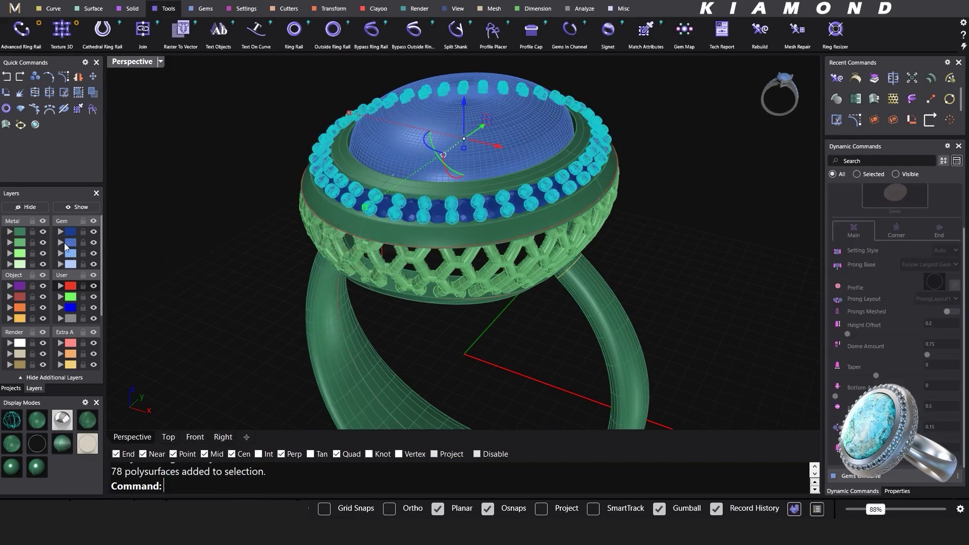
click(379, 270)
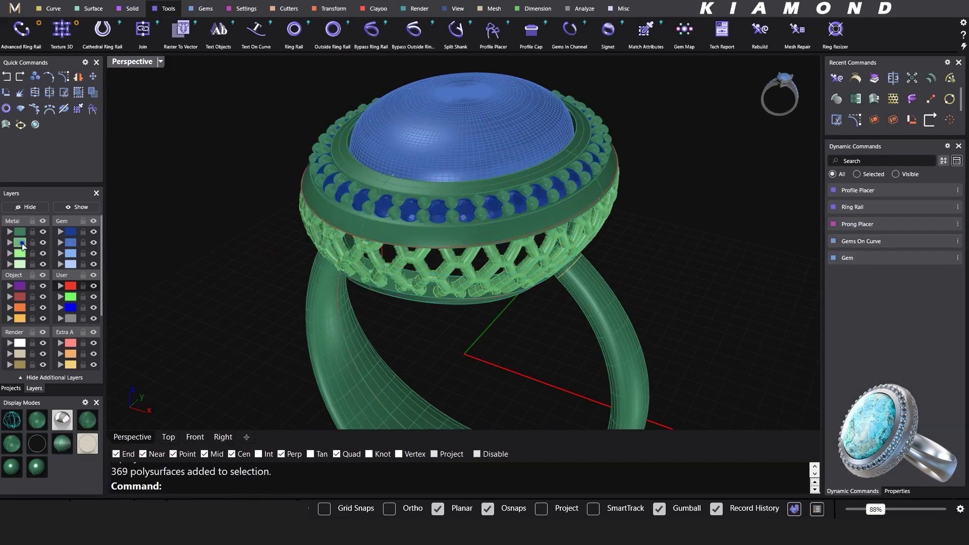
Group the hexagon lattice pipes and assign them to the Metal 01 layer
right_drag(407, 355, 410, 319)
text(G)
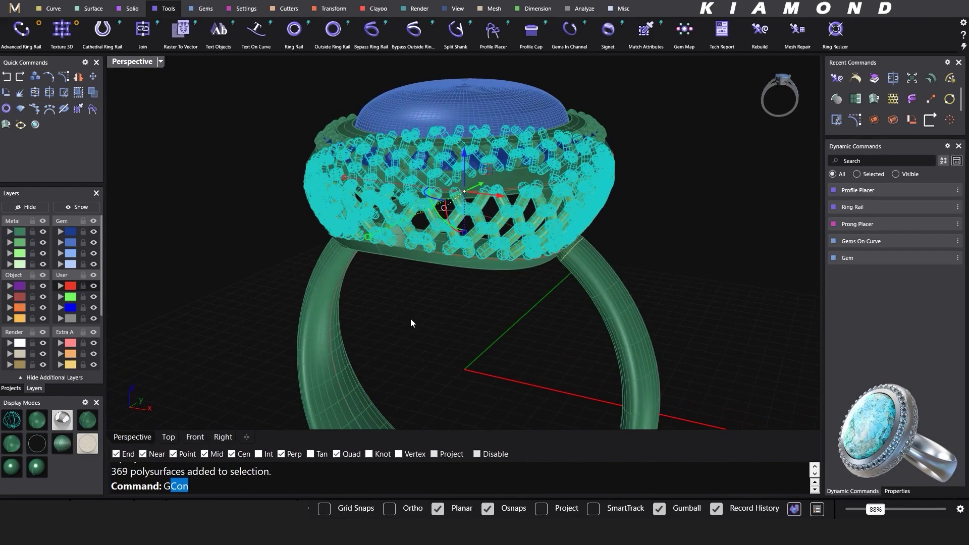
text(roup)
key(Return)
click(20, 232)
key(Escape)
Show the complete ring from above in the realistic rendered display mode
scroll(396, 193, down, 4)
mouse_move(440, 228)
right_down()
mouse_move(401, 260)
mouse_move(467, 251)
mouse_move(472, 369)
right_up()
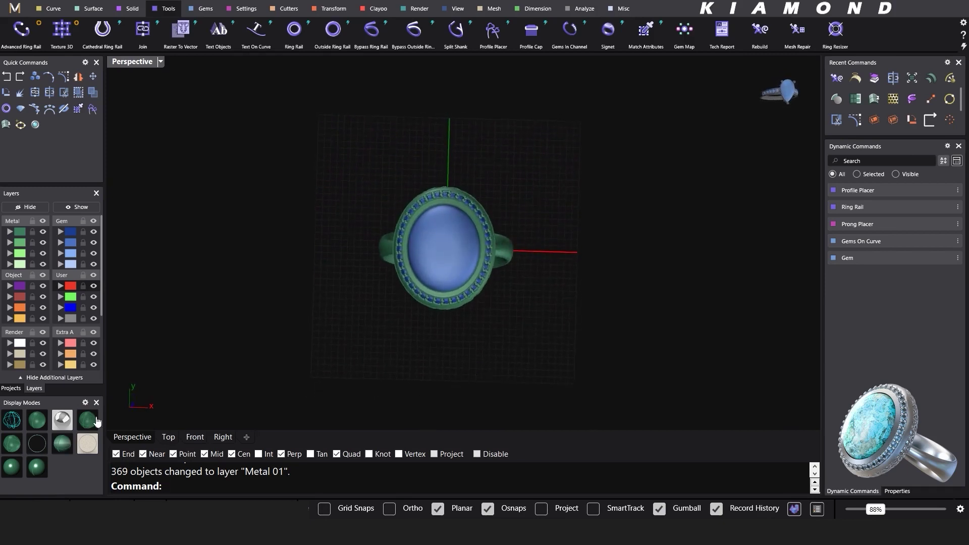
click(63, 420)
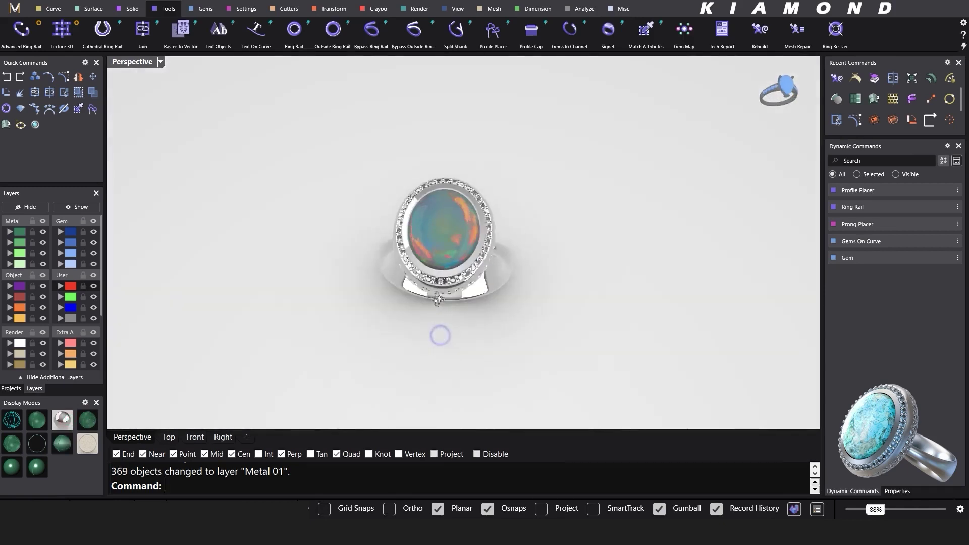